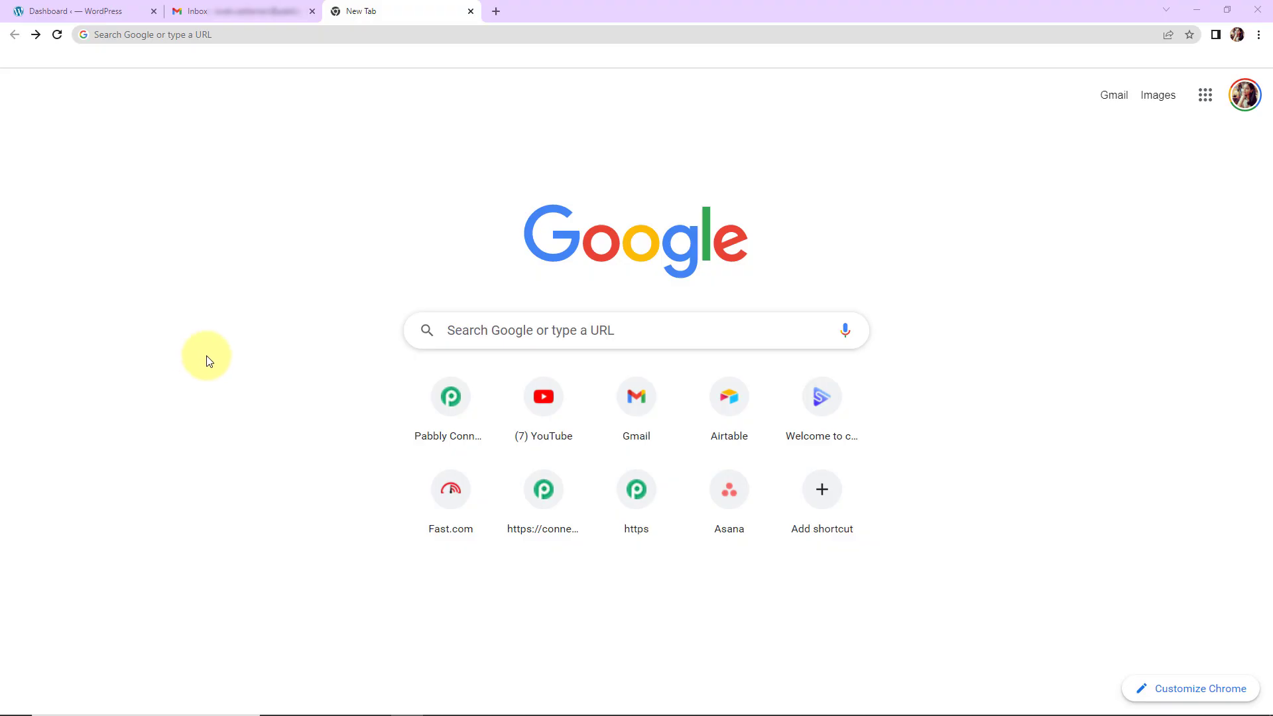
Load pabbly.com/connect from the address bar and sign in to the Pabbly account.
click(253, 31)
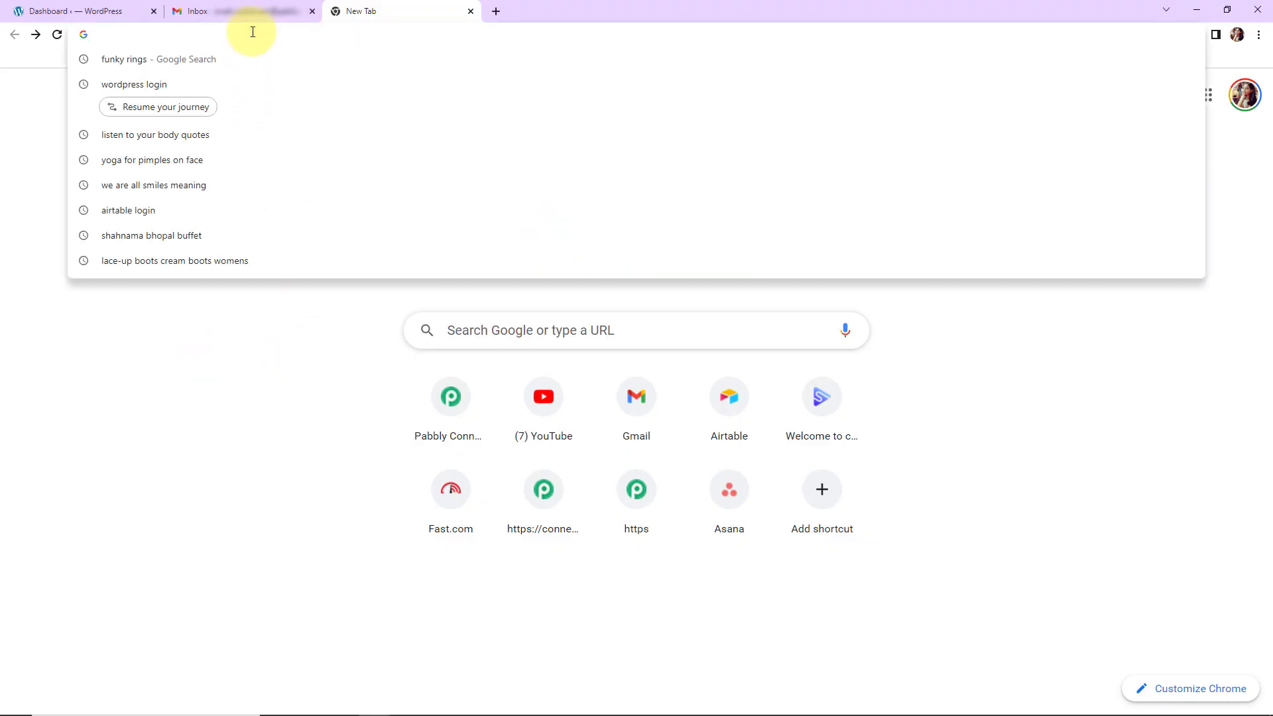
text(pa)
key(Return)
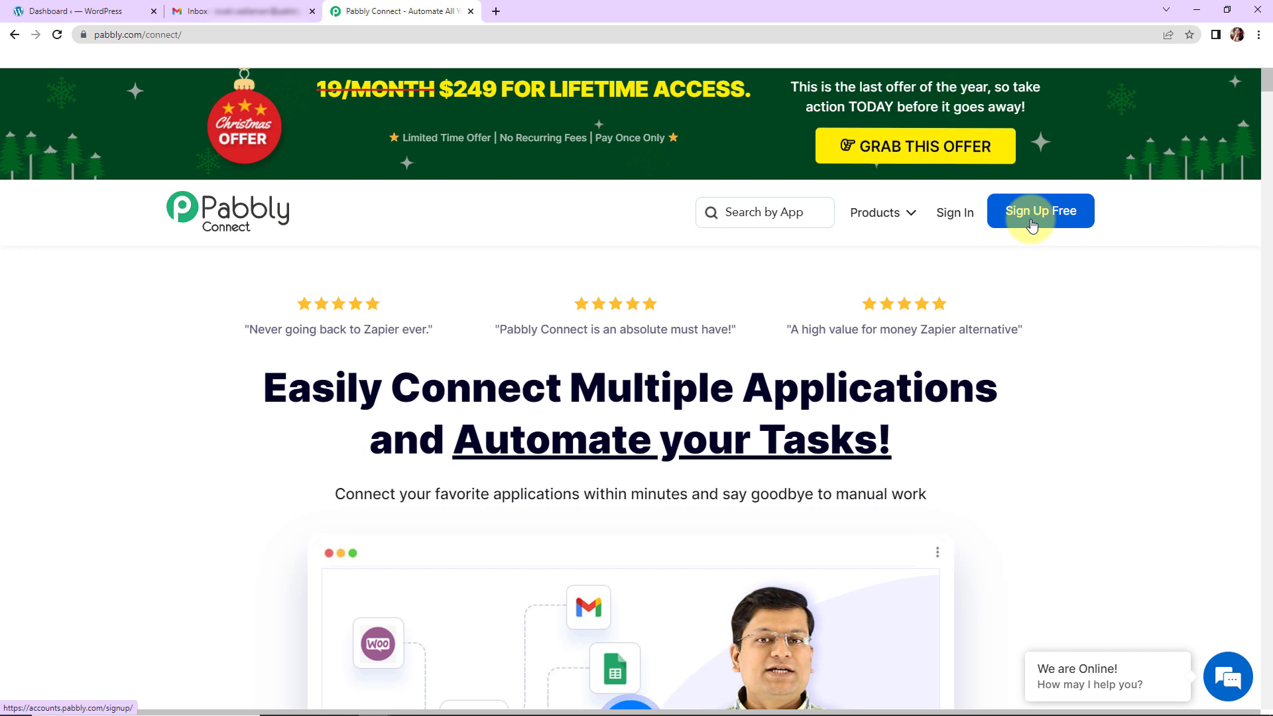
click(952, 217)
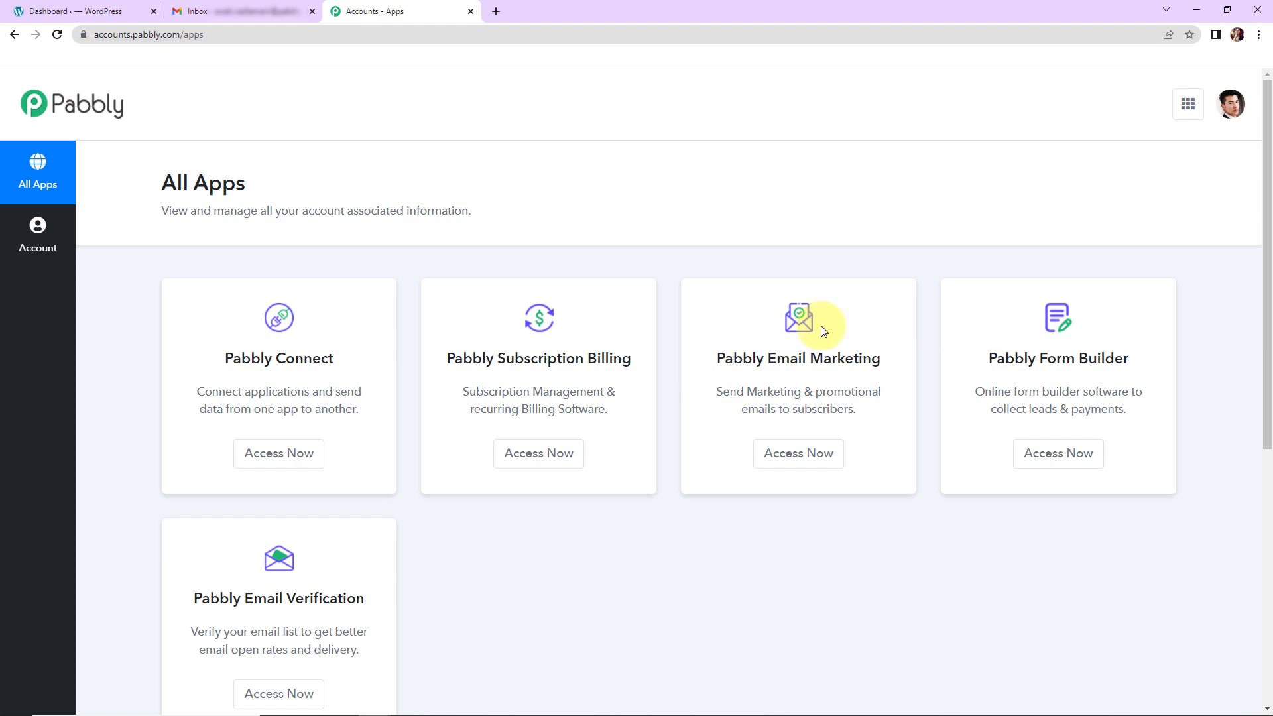
Launch Pabbly Connect from the account's apps and start a new workflow.
click(304, 456)
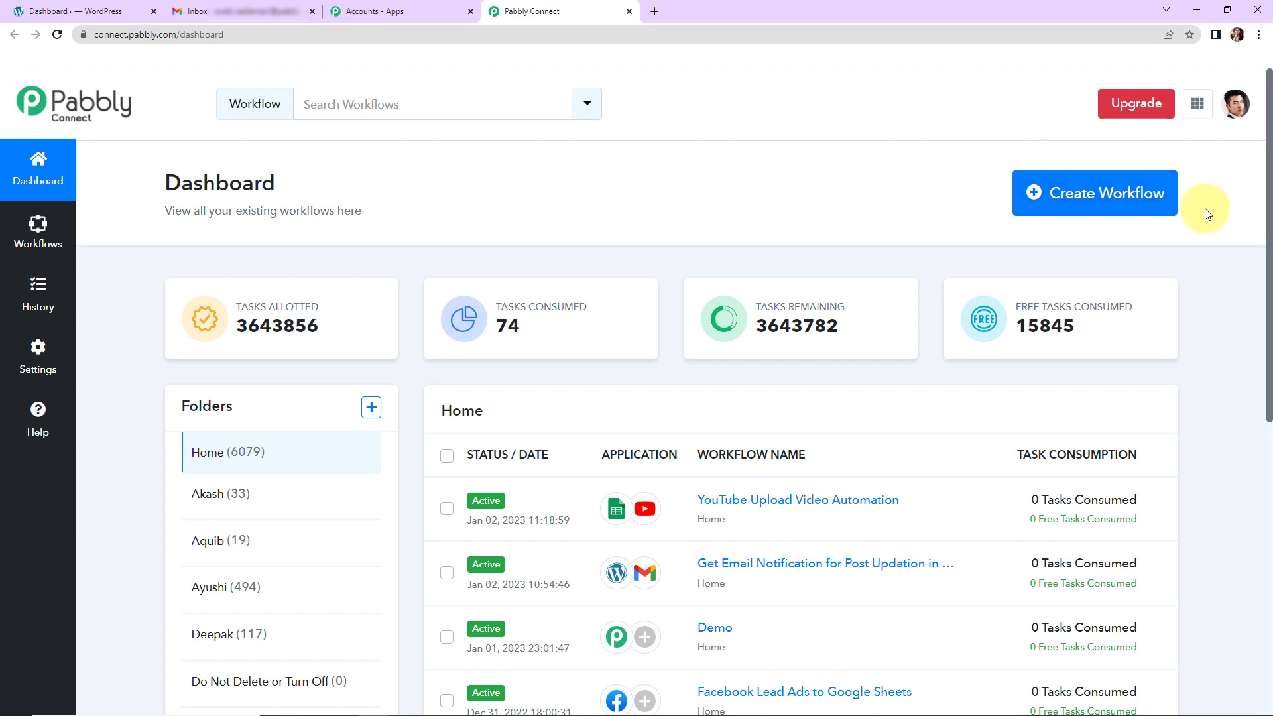
click(1111, 203)
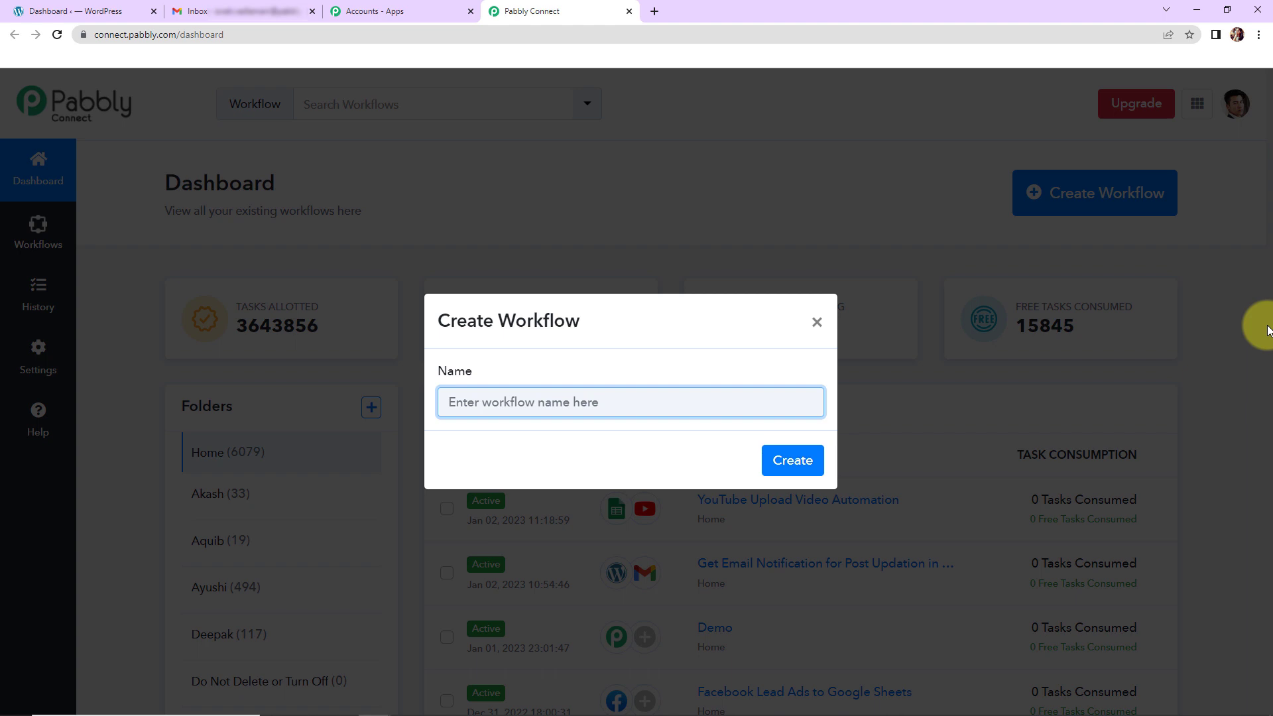
Create the workflow named 'Get Email Notification for Post Updation in WordPress'.
text(Get Email Notification for Post Updation in WordPress)
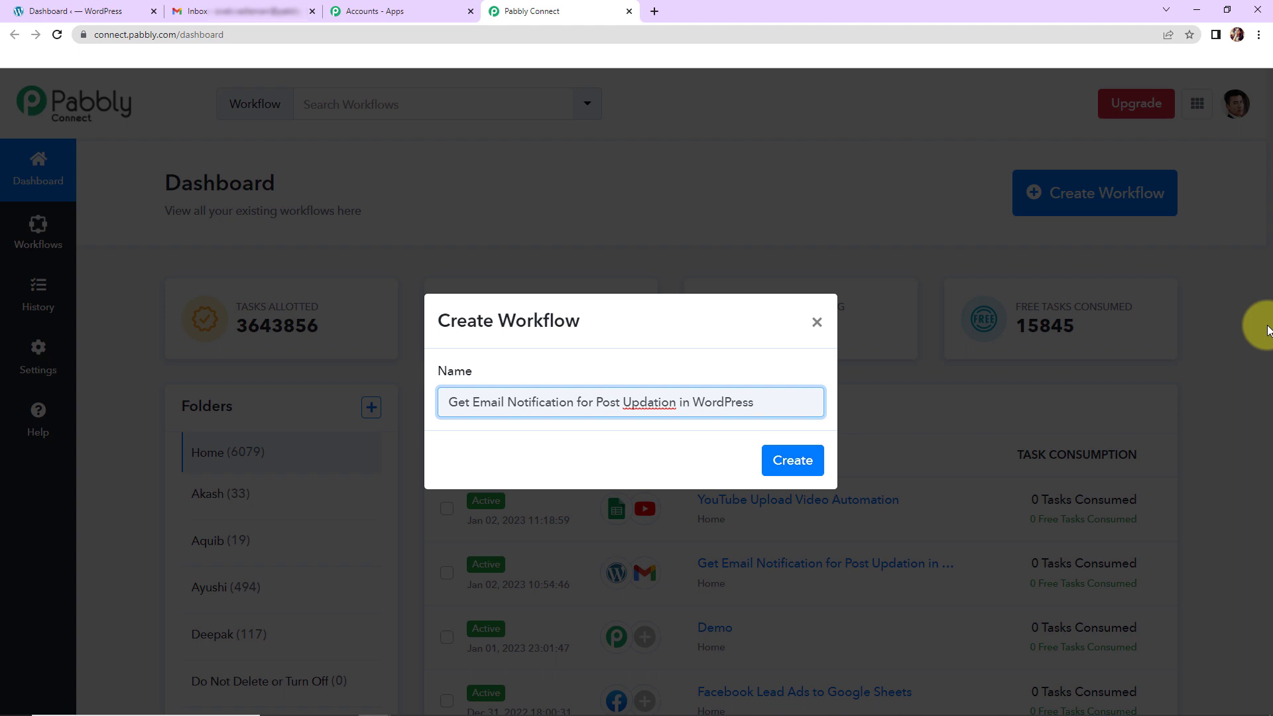
click(789, 460)
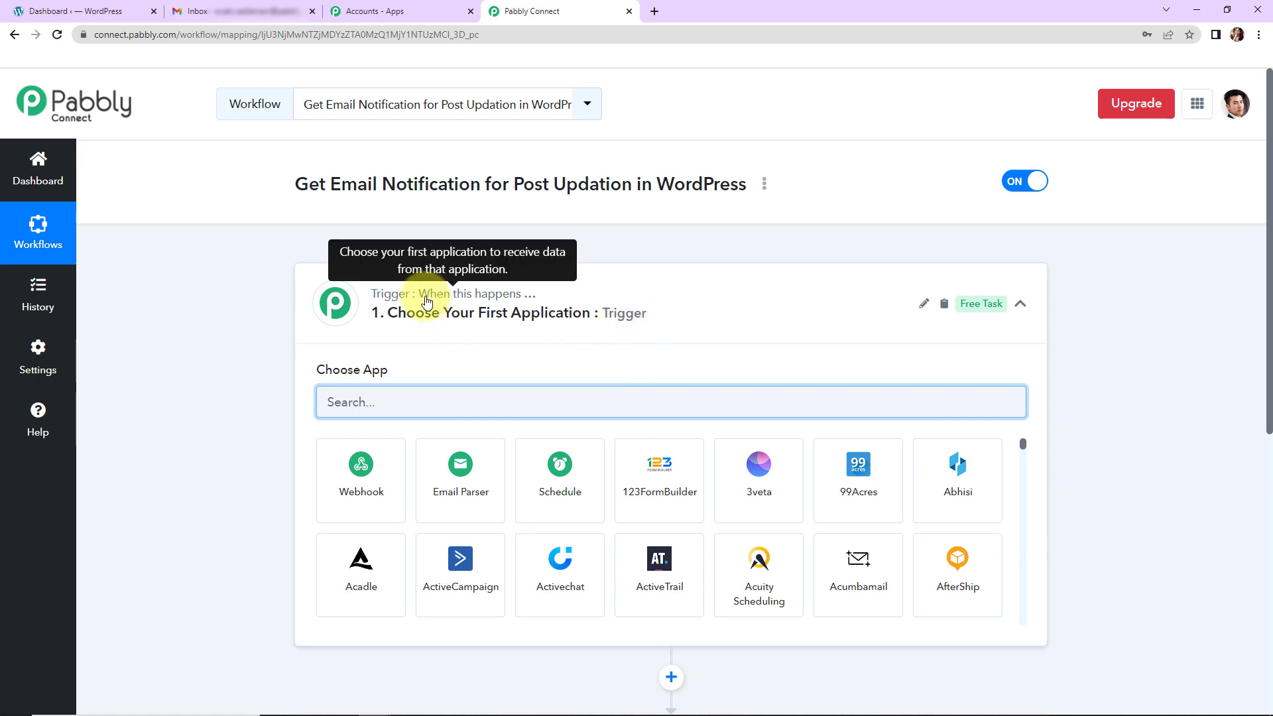
scroll(691, 383, down, 5)
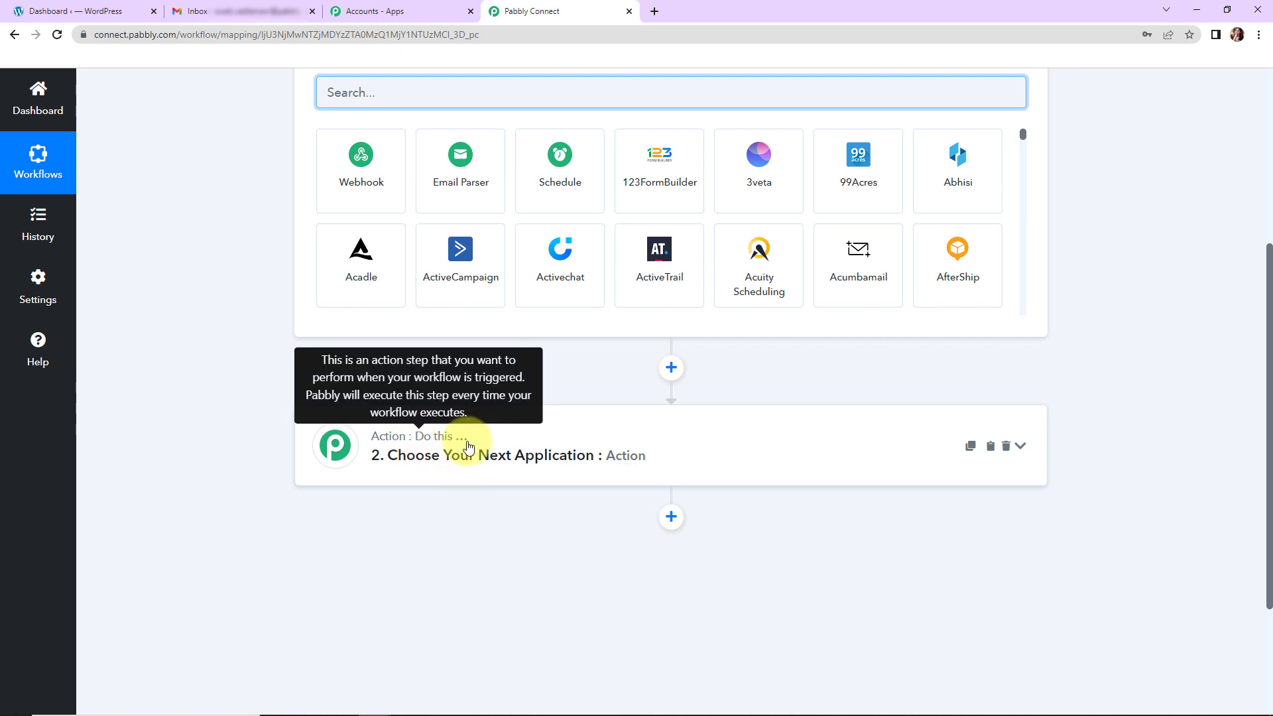
scroll(728, 469, up, 5)
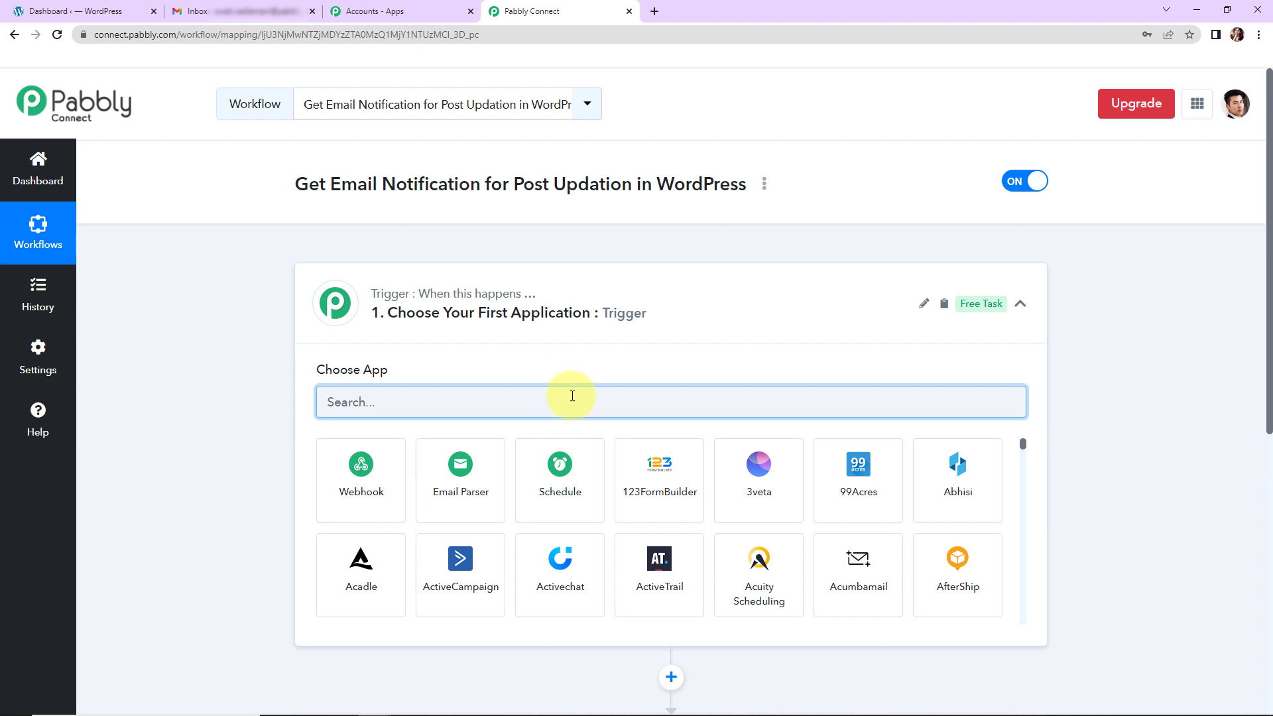
Set the trigger to WordPress, event Post Updated (Instant), and review the webhook setup instructions.
text(word)
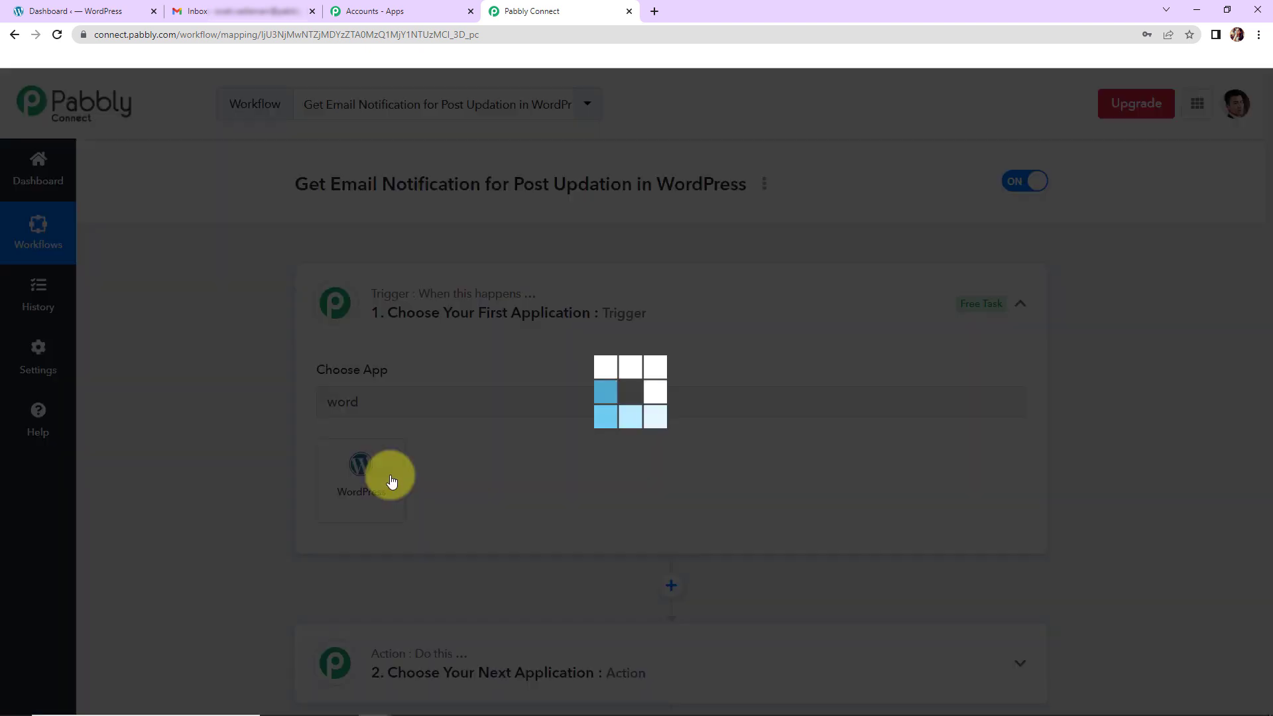
click(391, 479)
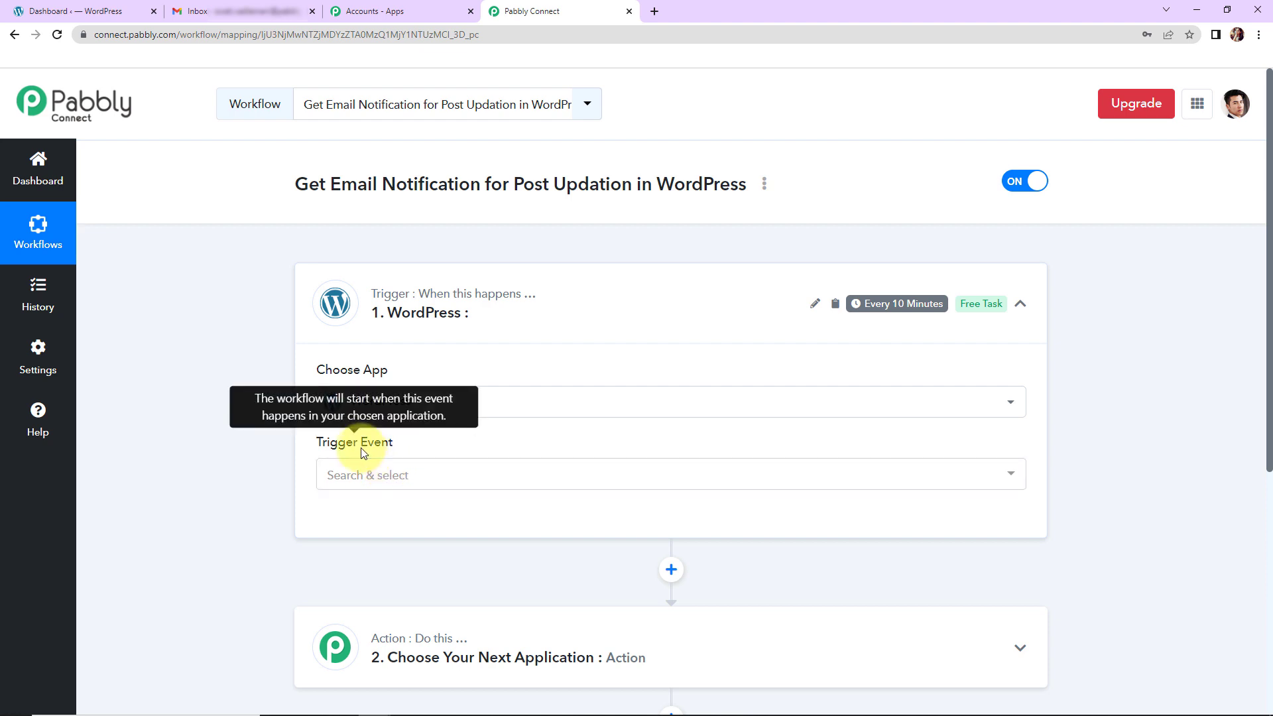
click(356, 479)
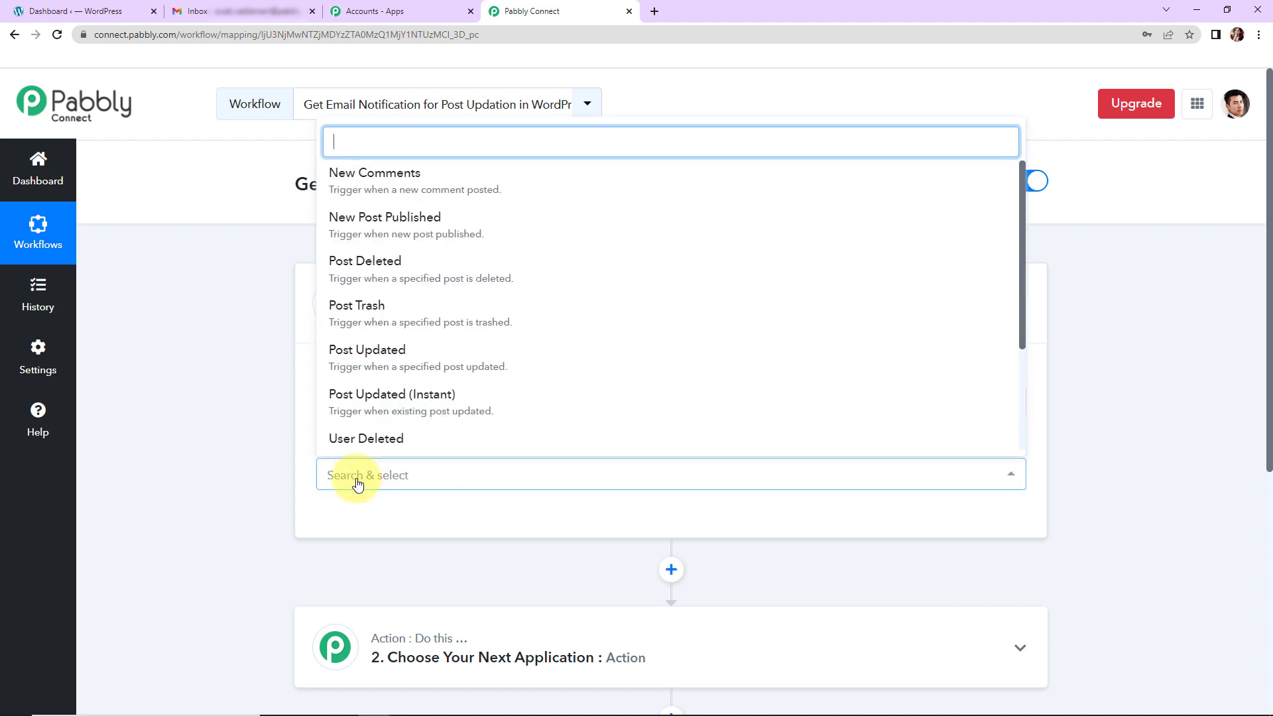
click(506, 406)
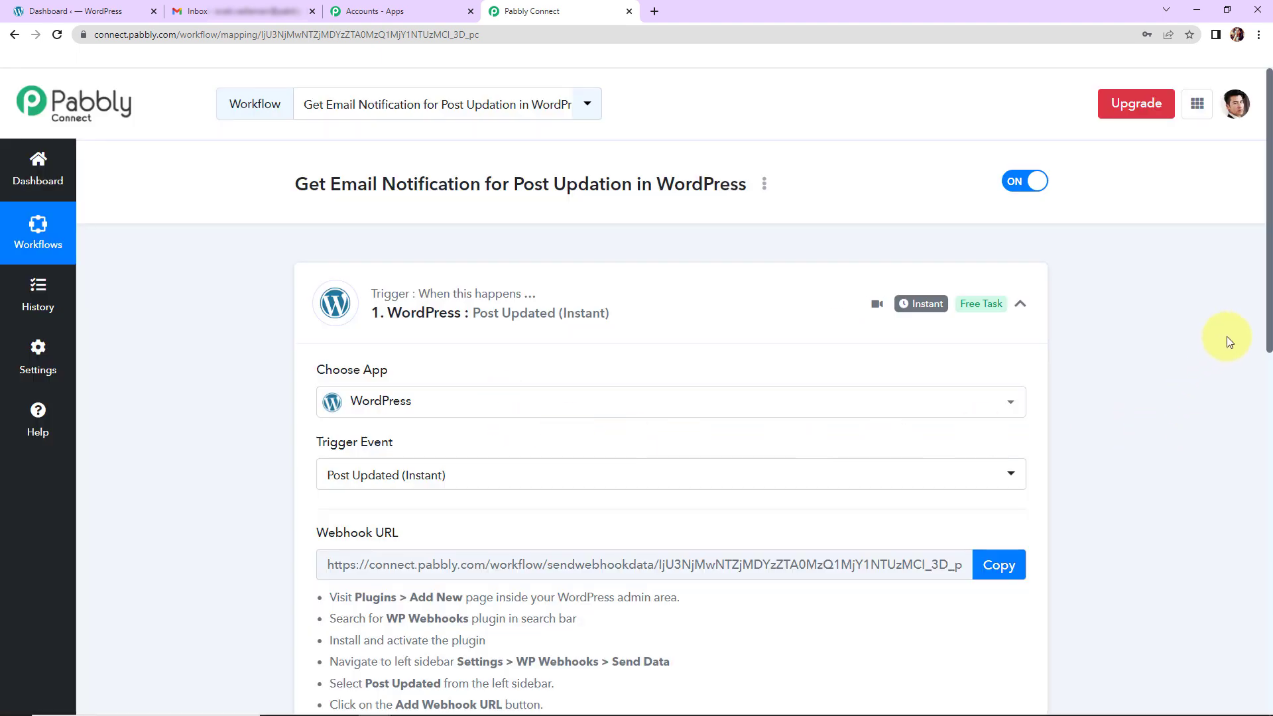
scroll(1268, 308, down, 1)
drag(1268, 308, 1267, 411)
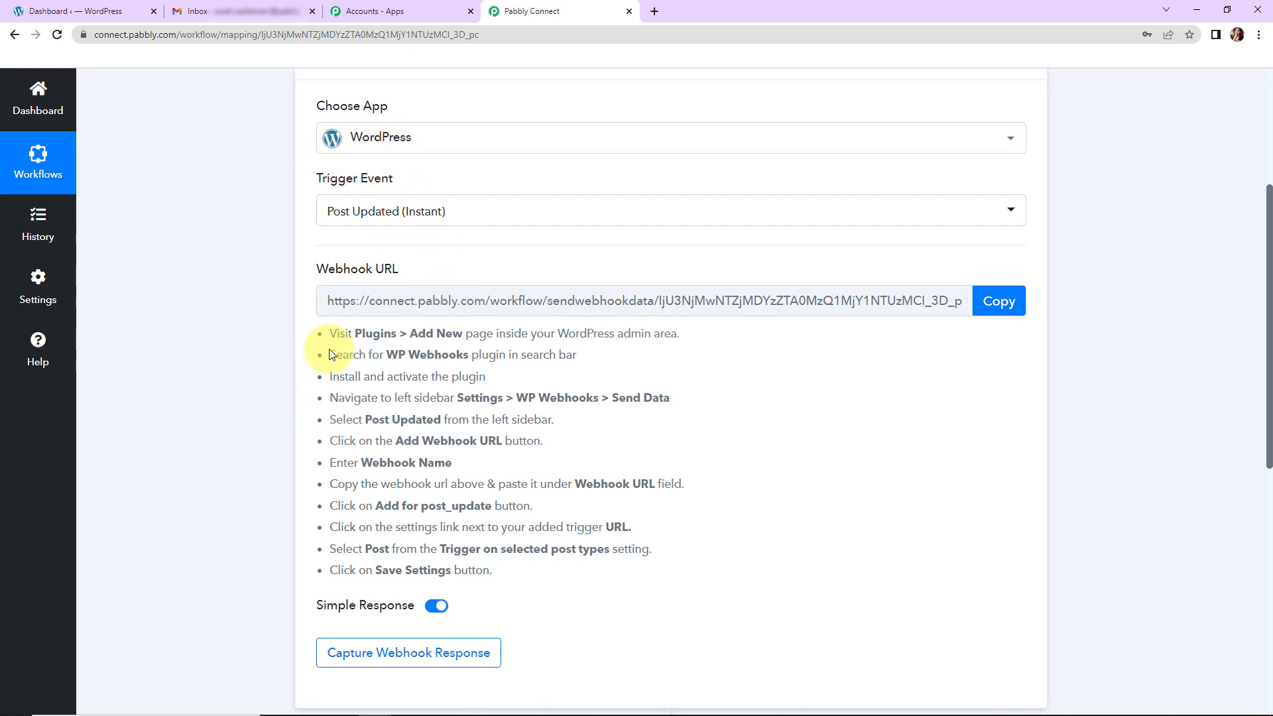
drag(329, 332, 602, 581)
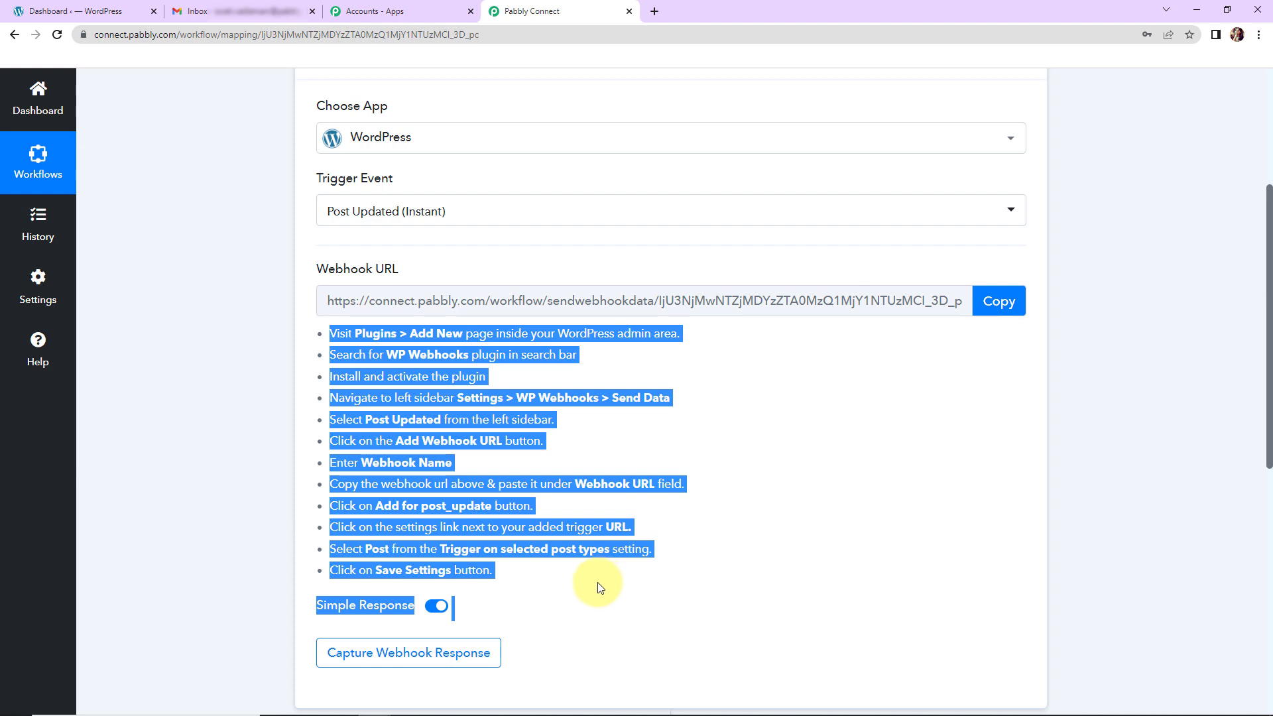
In WordPress admin, search the plugin directory under Plugins > Add New for WP webhook.
click(106, 13)
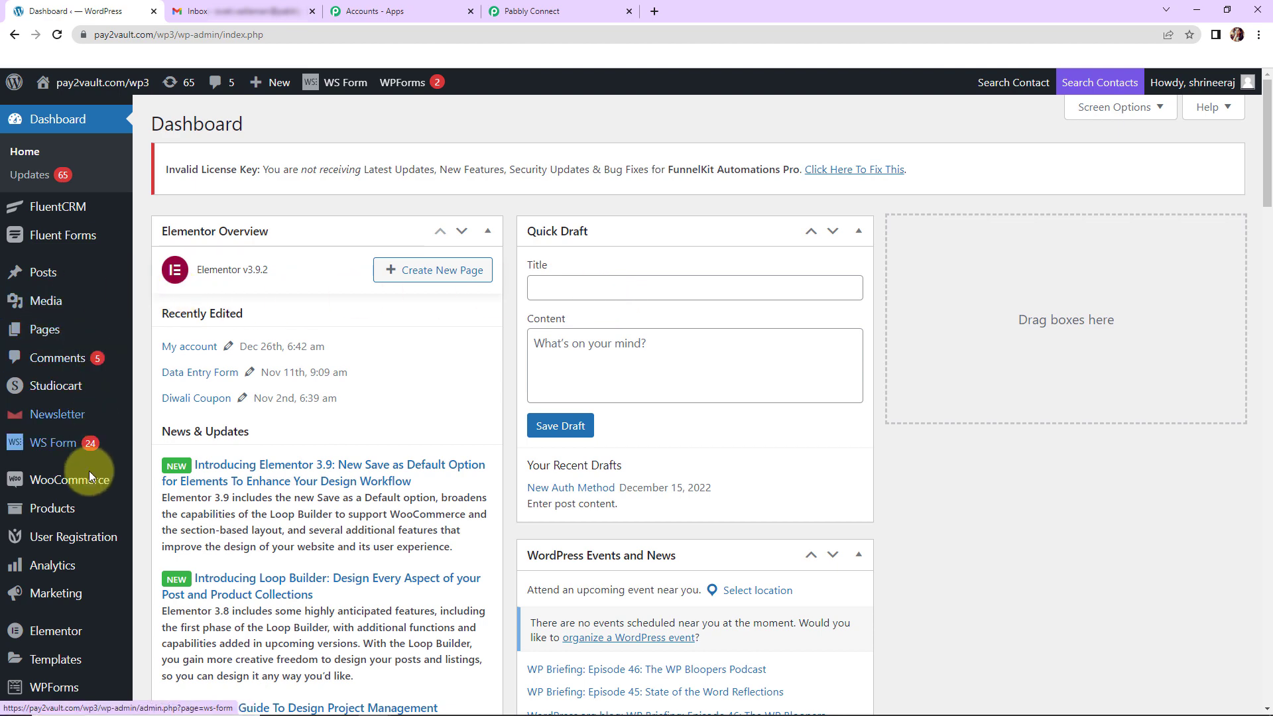
scroll(88, 463, down, 7)
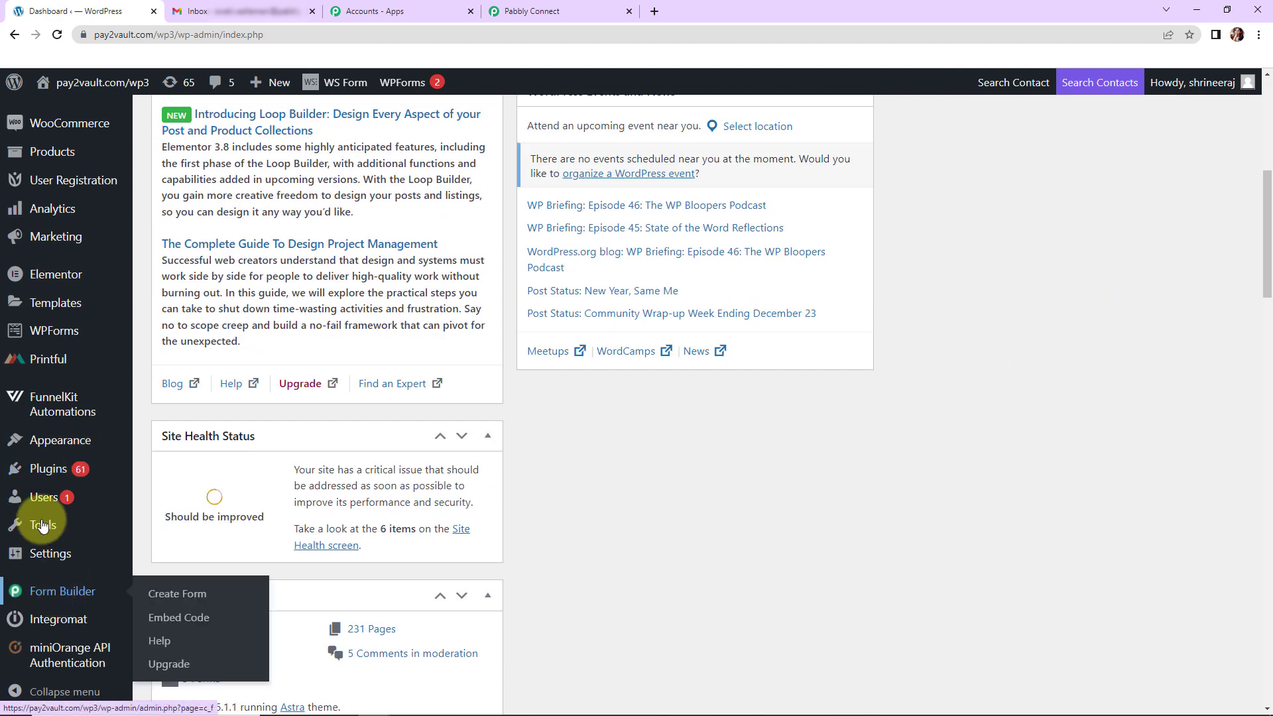
mouse_move(38, 475)
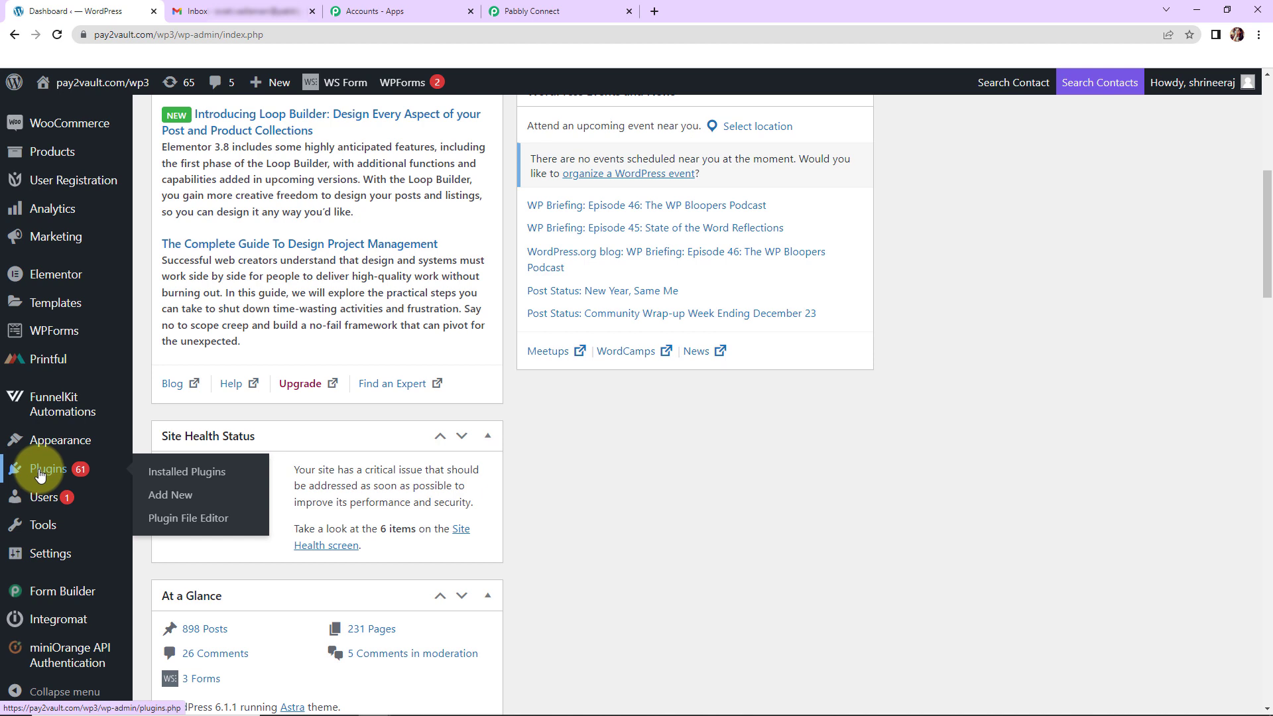
click(164, 501)
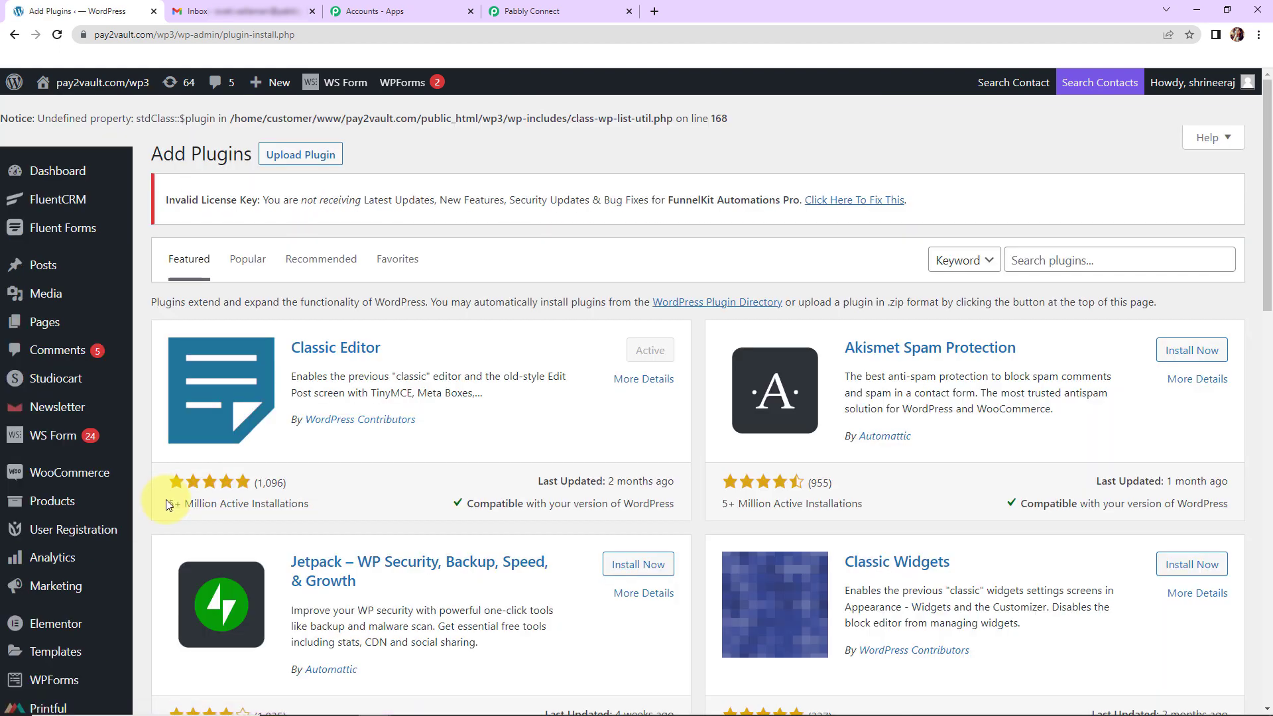
click(1108, 261)
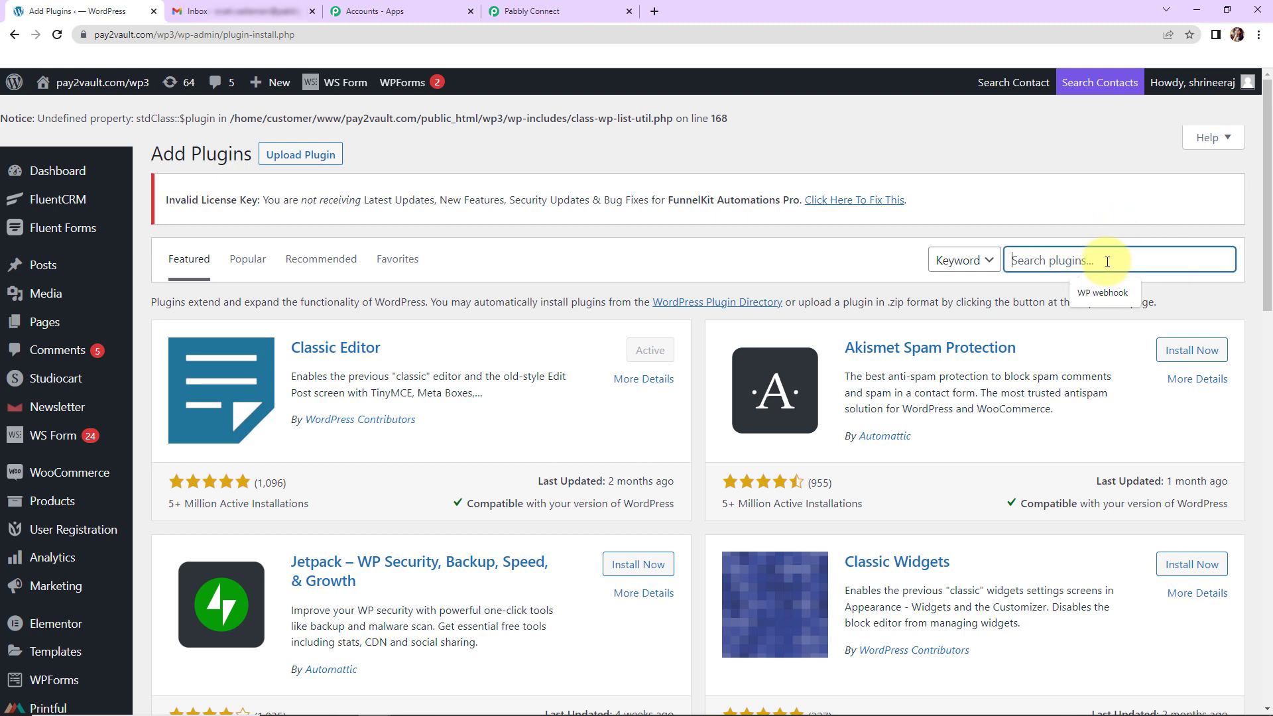
click(1108, 290)
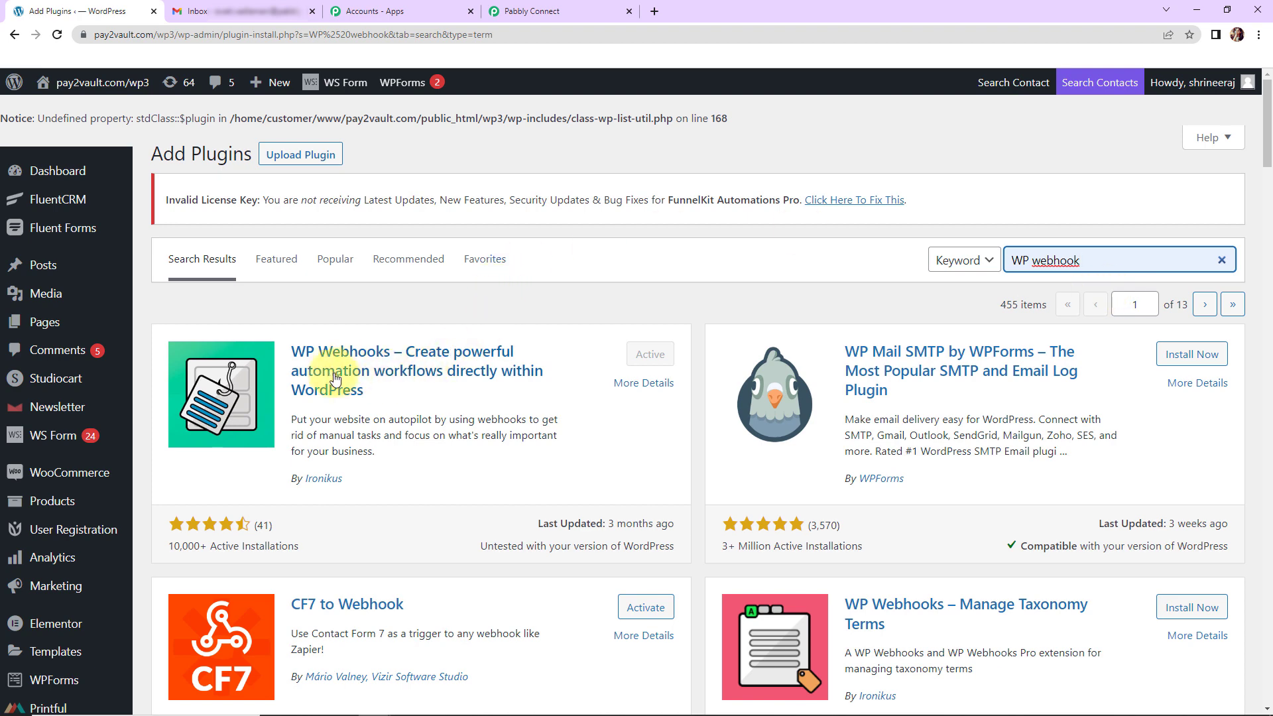
Check the WP Webhooks plugin details, then open its Settings > WP Webhooks home page.
click(378, 363)
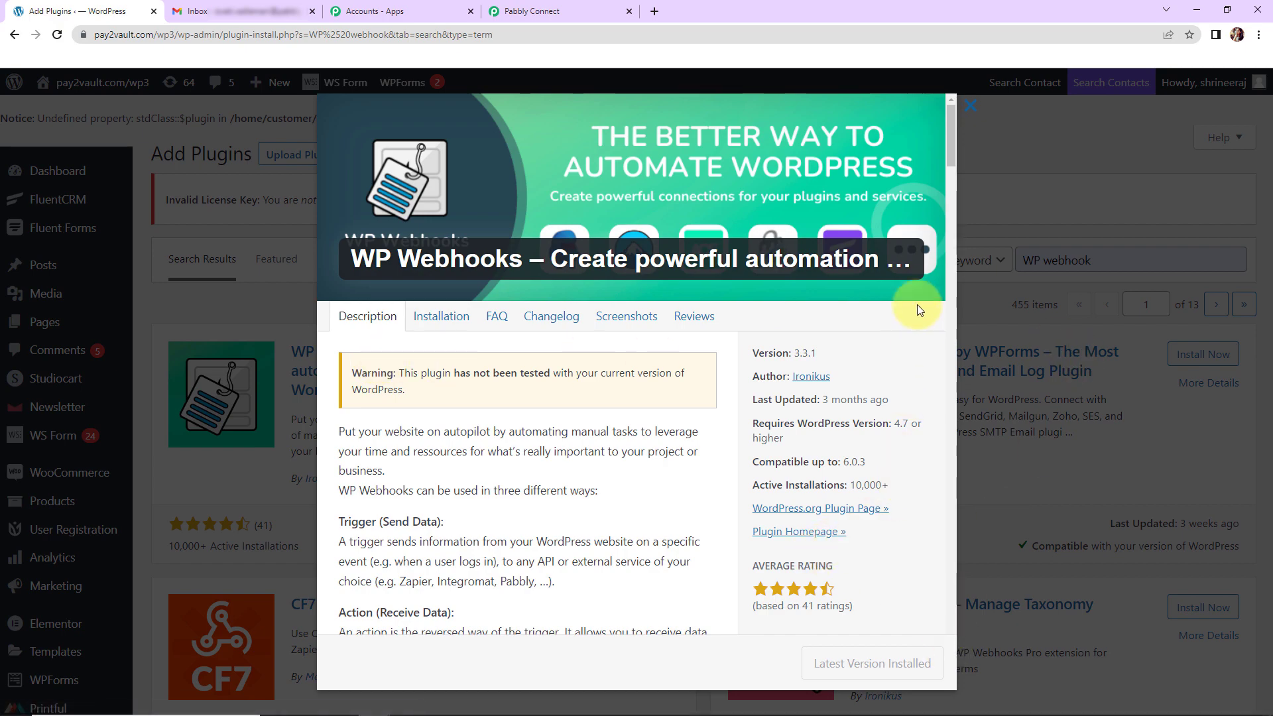
drag(954, 120, 857, 690)
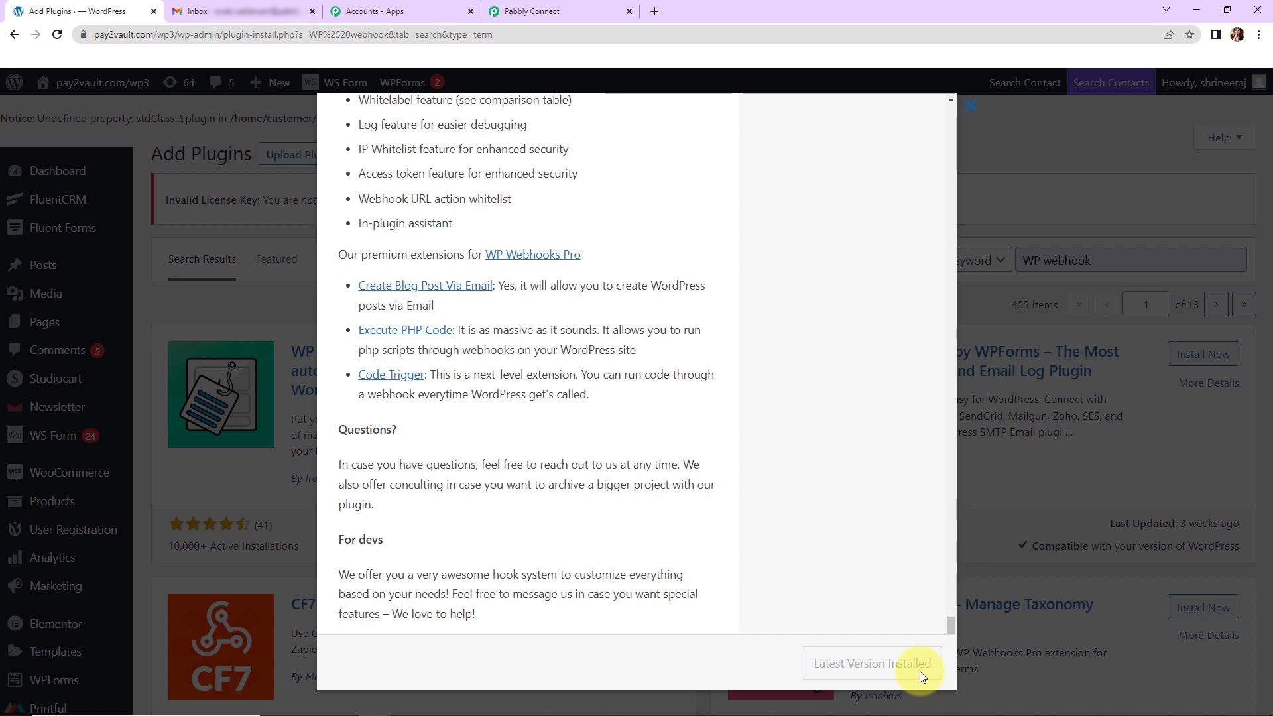
click(970, 106)
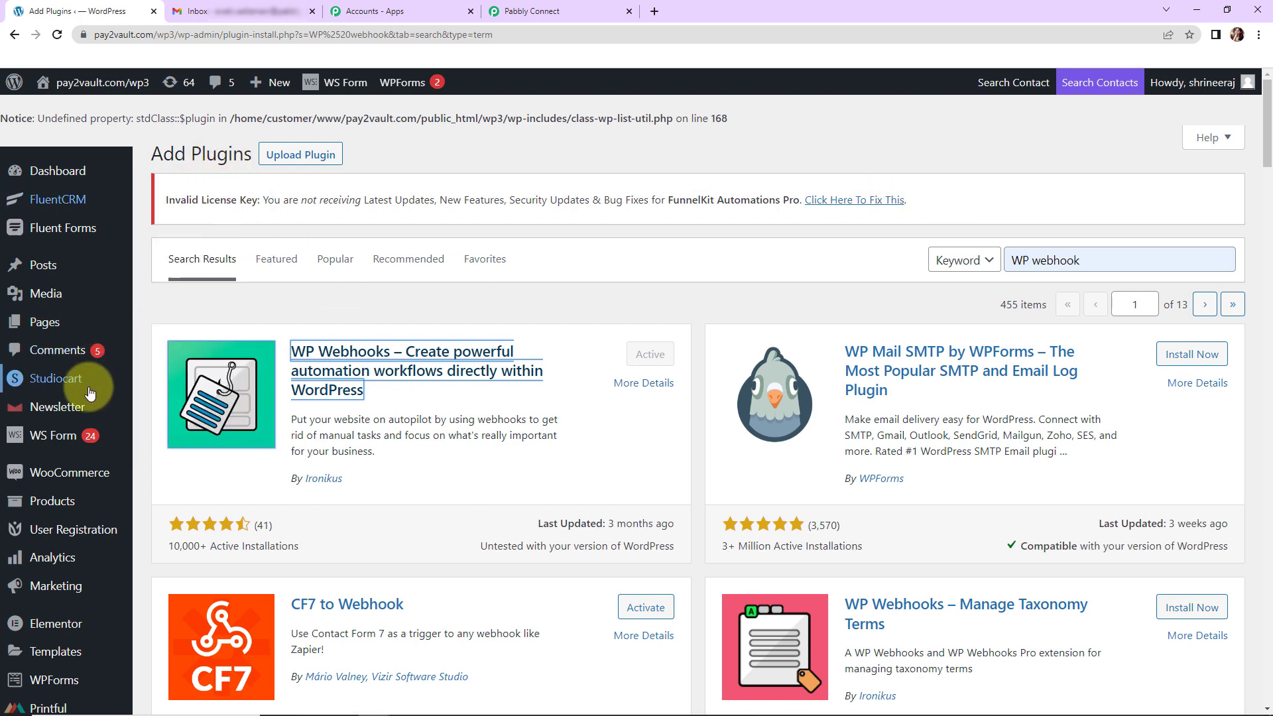
scroll(90, 393, down, 6)
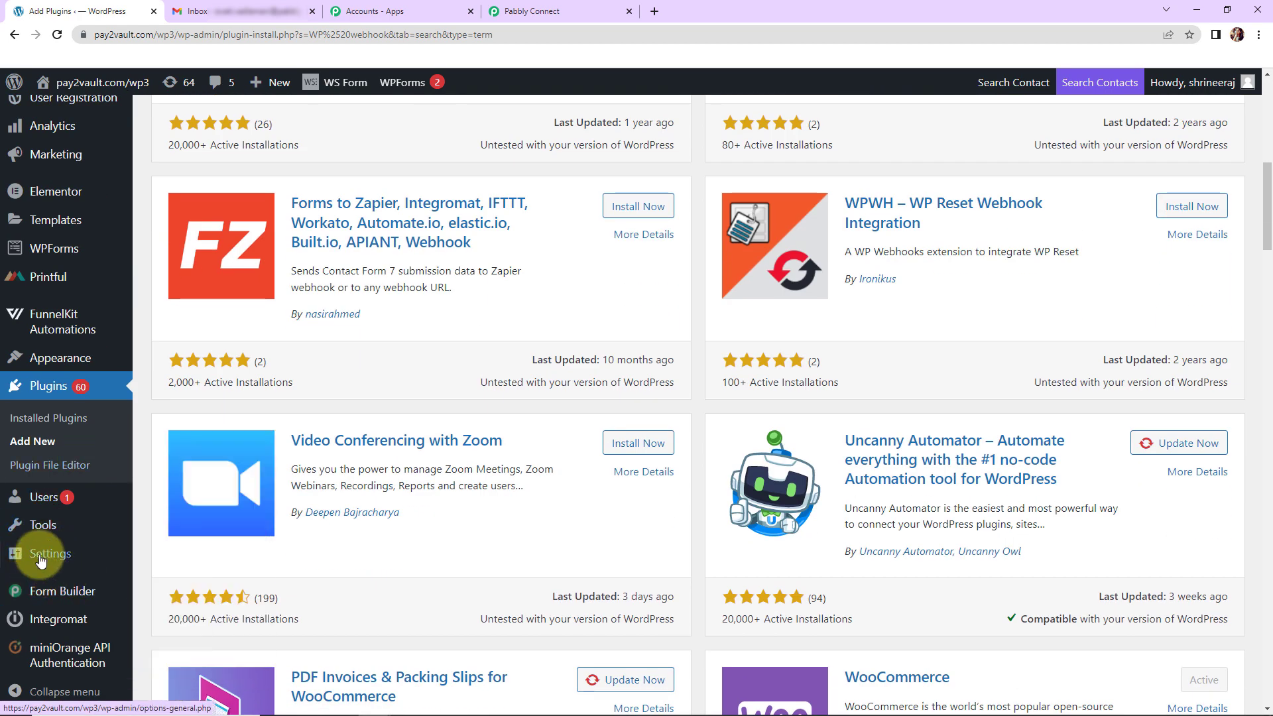
mouse_move(40, 560)
click(171, 669)
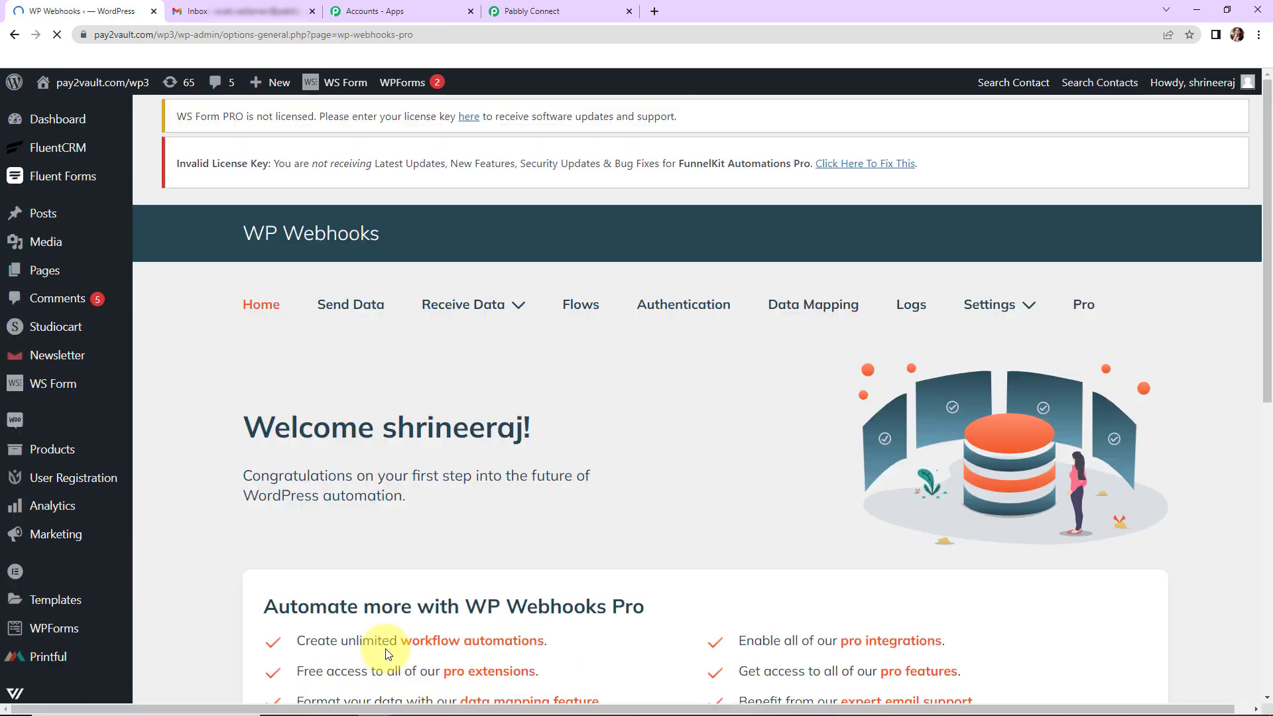
Open the Post updated trigger's Add Webhook URL form and name the webhook 'New Webhook'.
click(357, 312)
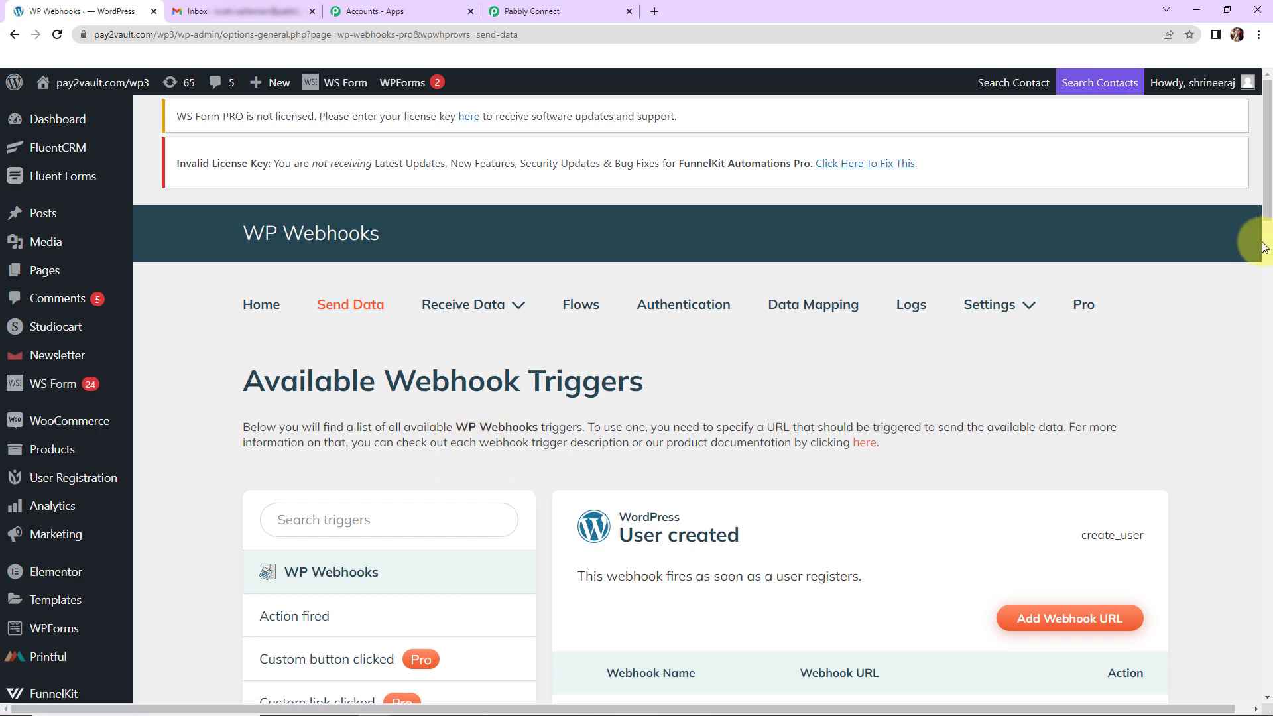
drag(1267, 199, 1262, 391)
click(463, 364)
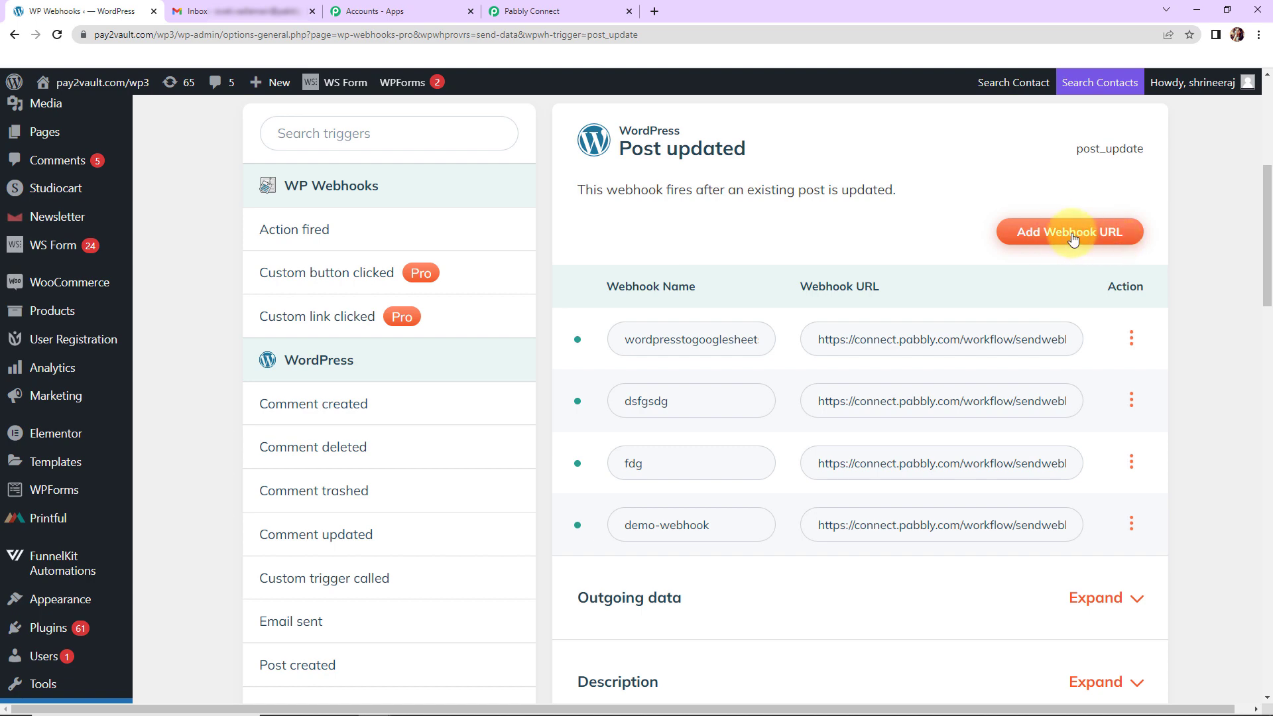
click(1078, 246)
click(601, 225)
text(New Webhook)
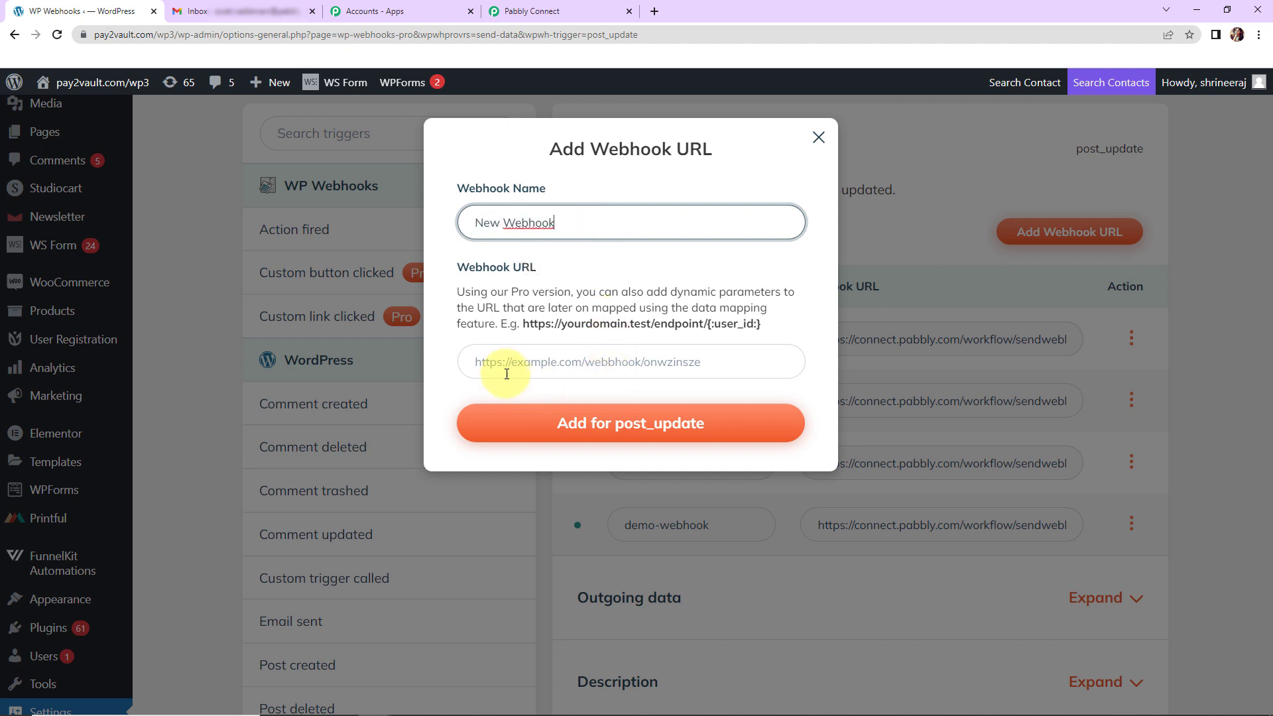
Copy the Pabbly webhook URL and add it to WordPress's post_update trigger.
click(529, 13)
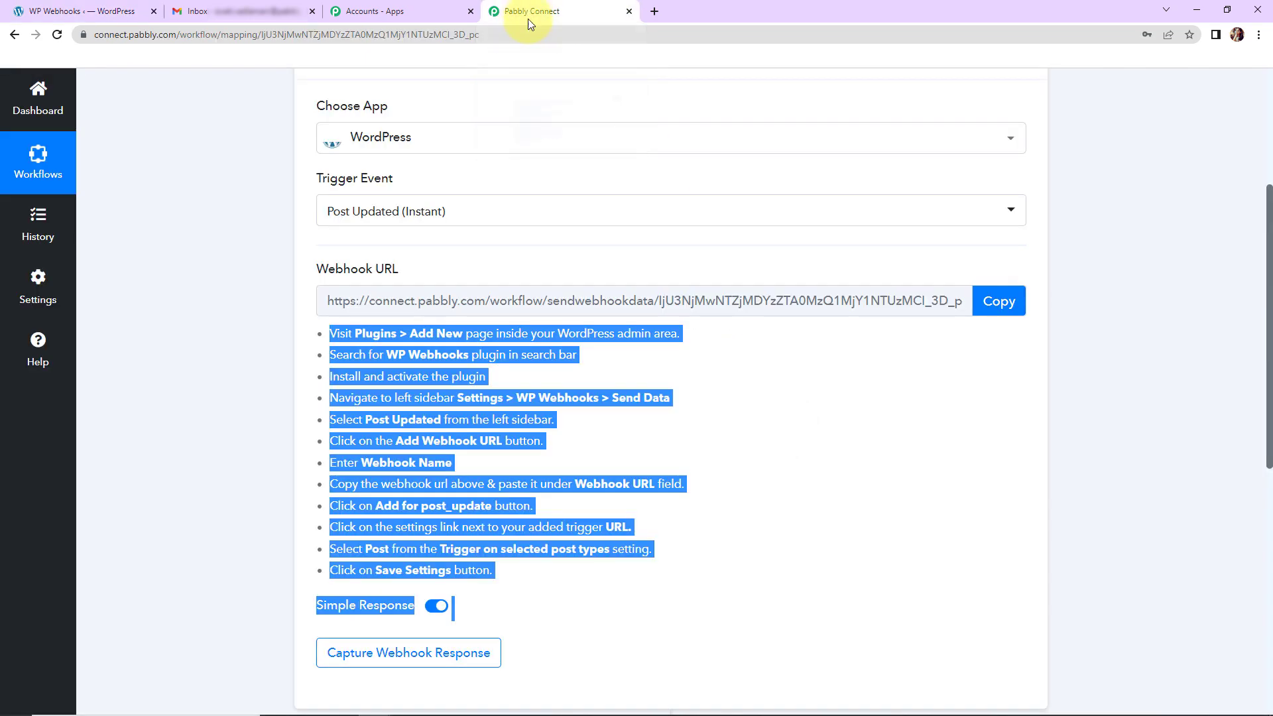
click(998, 319)
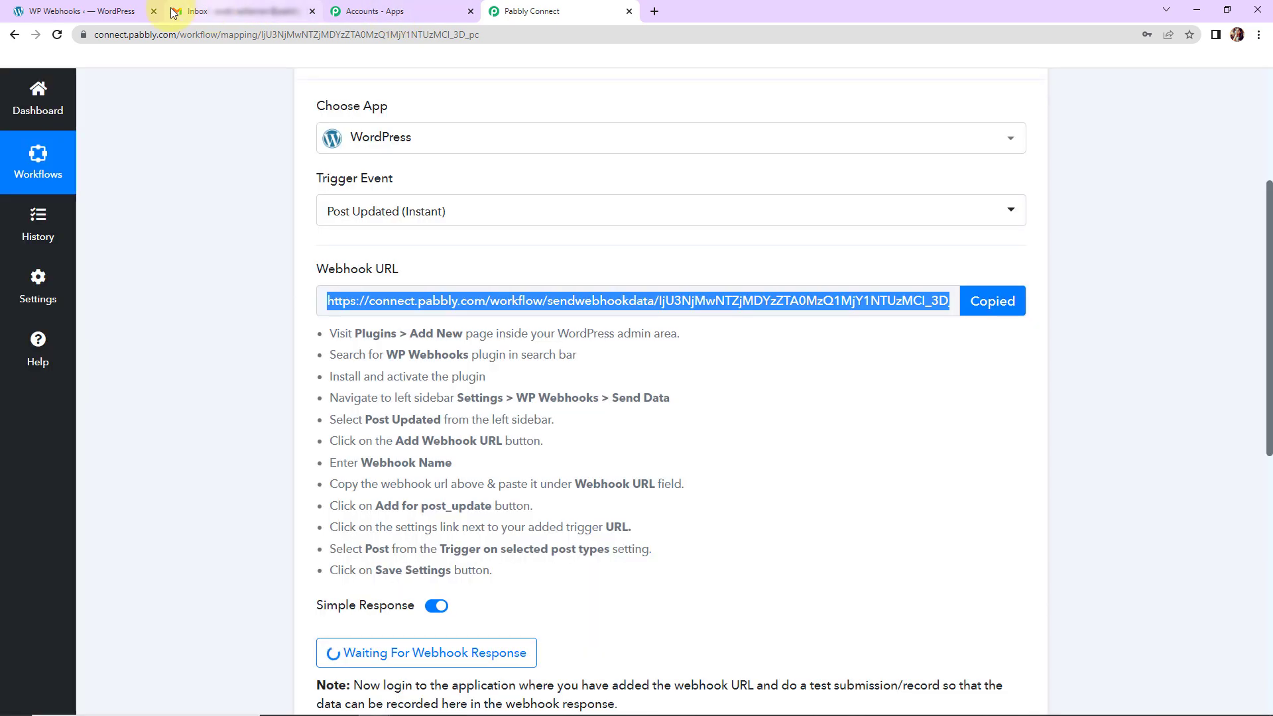
click(100, 11)
click(559, 353)
key(ctrl+v)
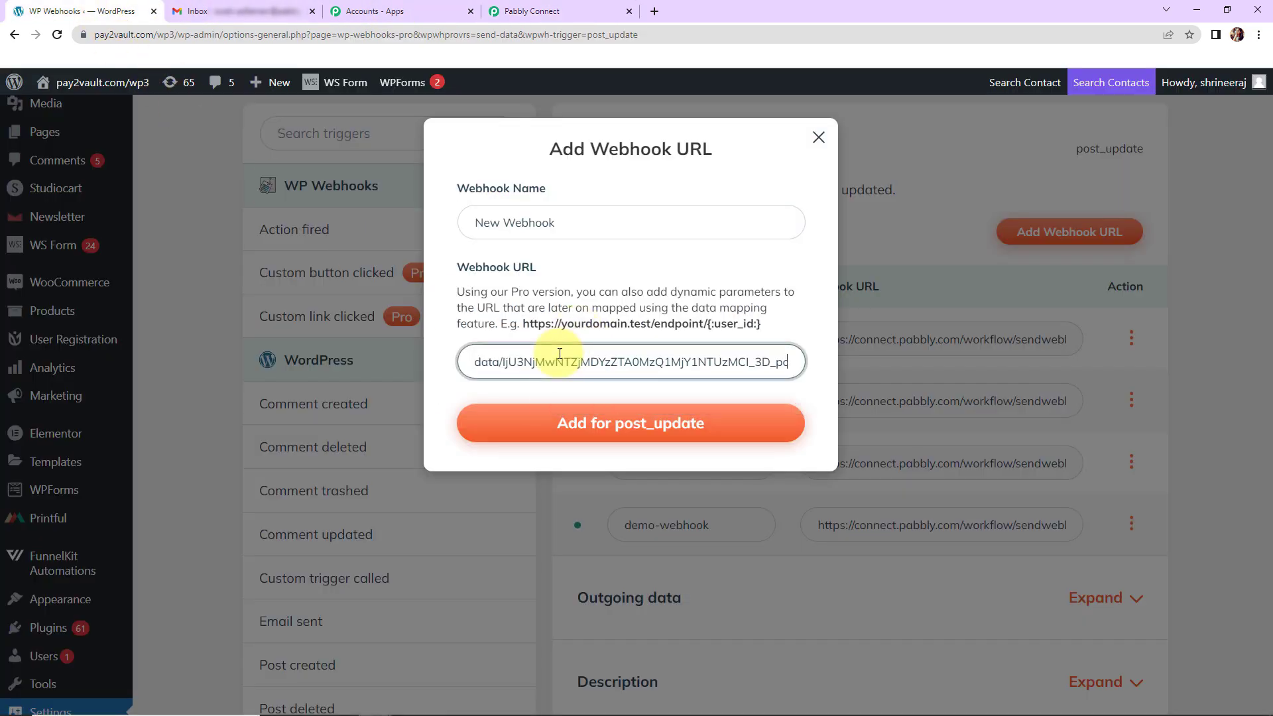
click(561, 422)
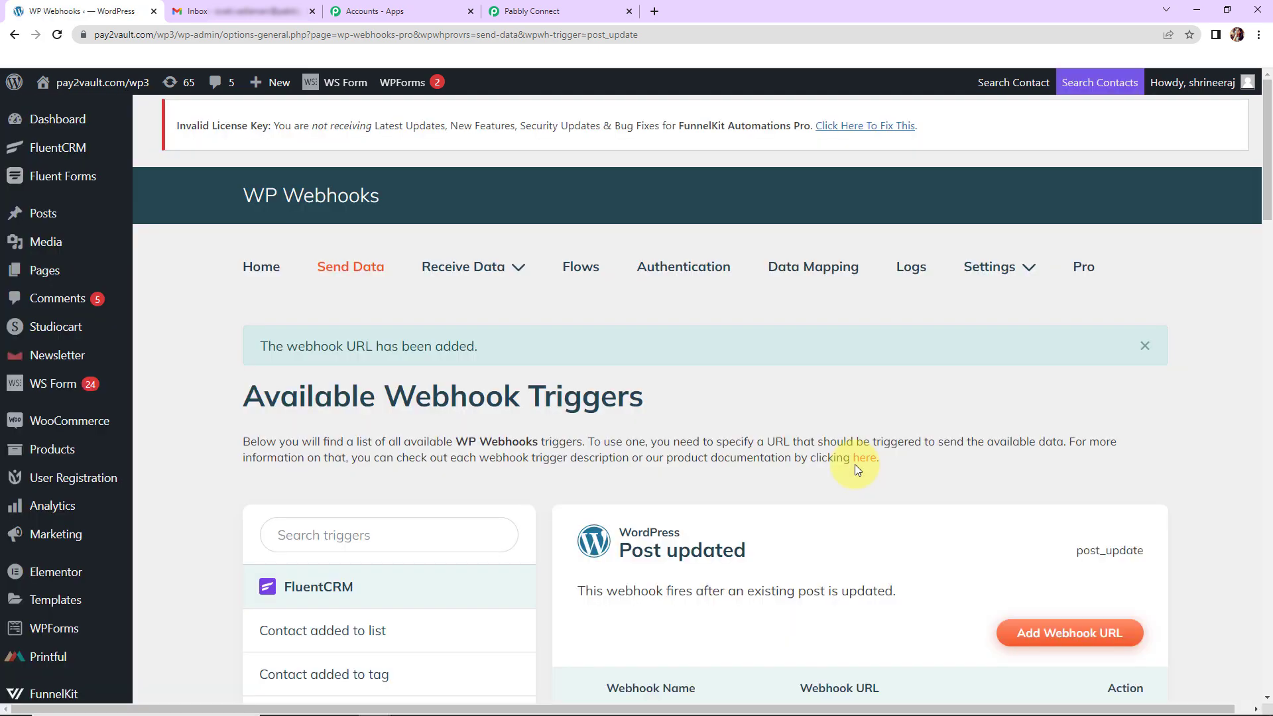
Limit the new-webhook trigger to the Post post type and save its settings.
drag(1267, 239, 1270, 249)
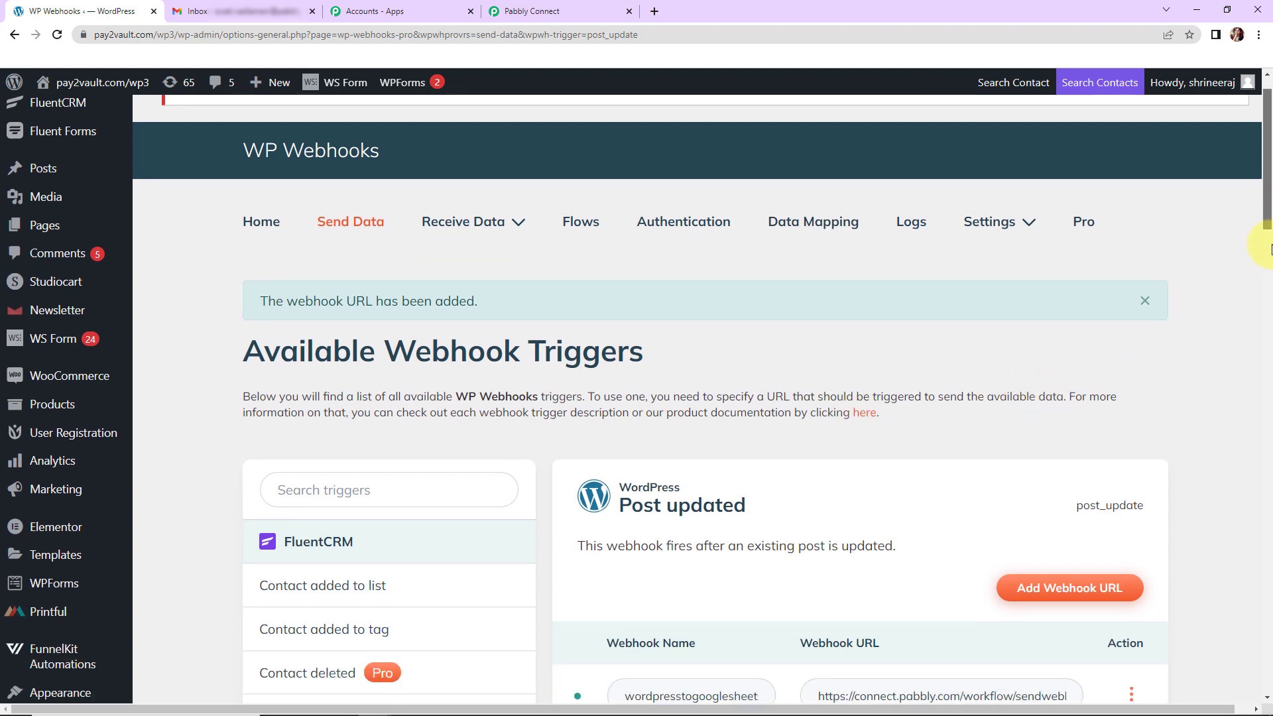
click(1270, 249)
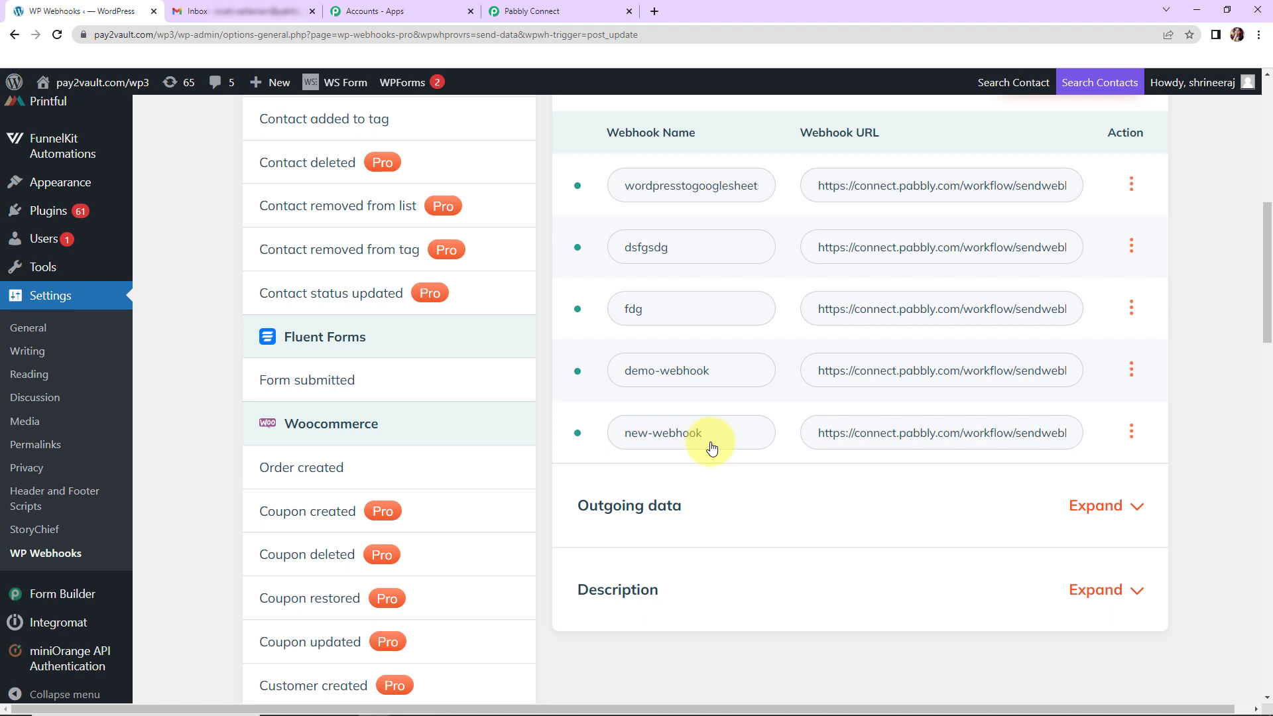
click(1132, 431)
click(1174, 537)
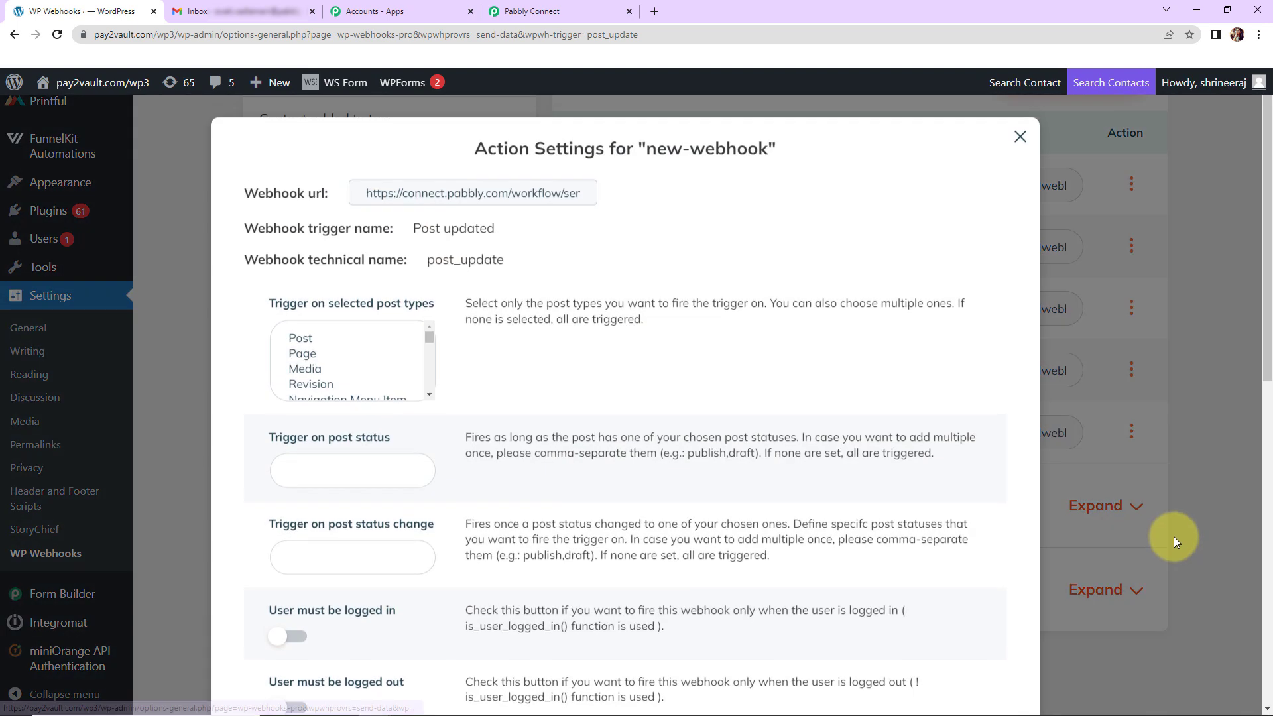
click(304, 341)
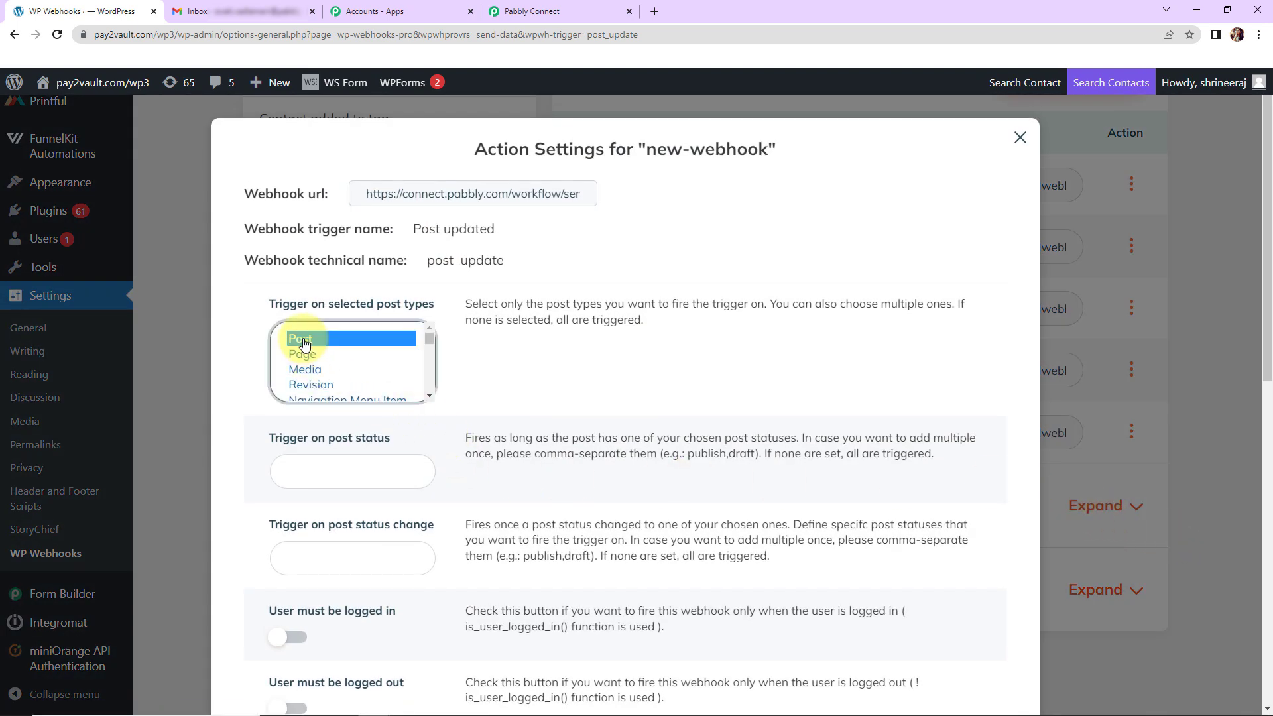
drag(1255, 178, 1255, 511)
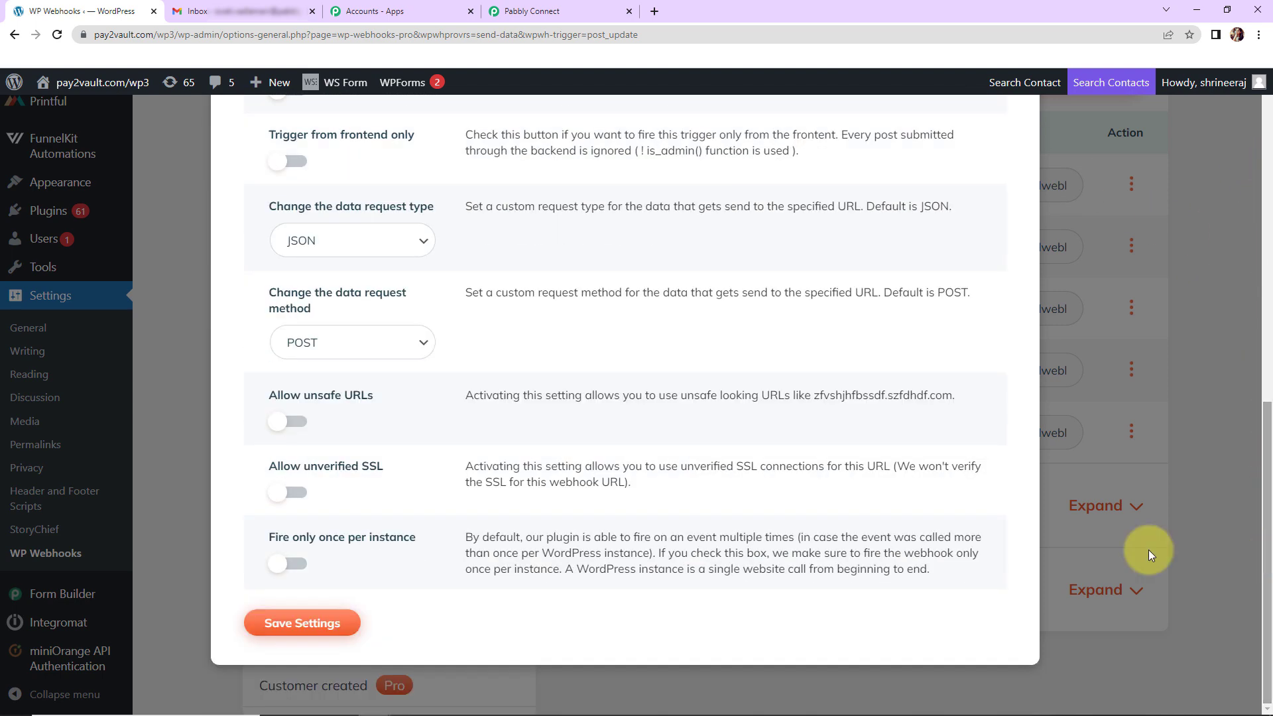
click(300, 627)
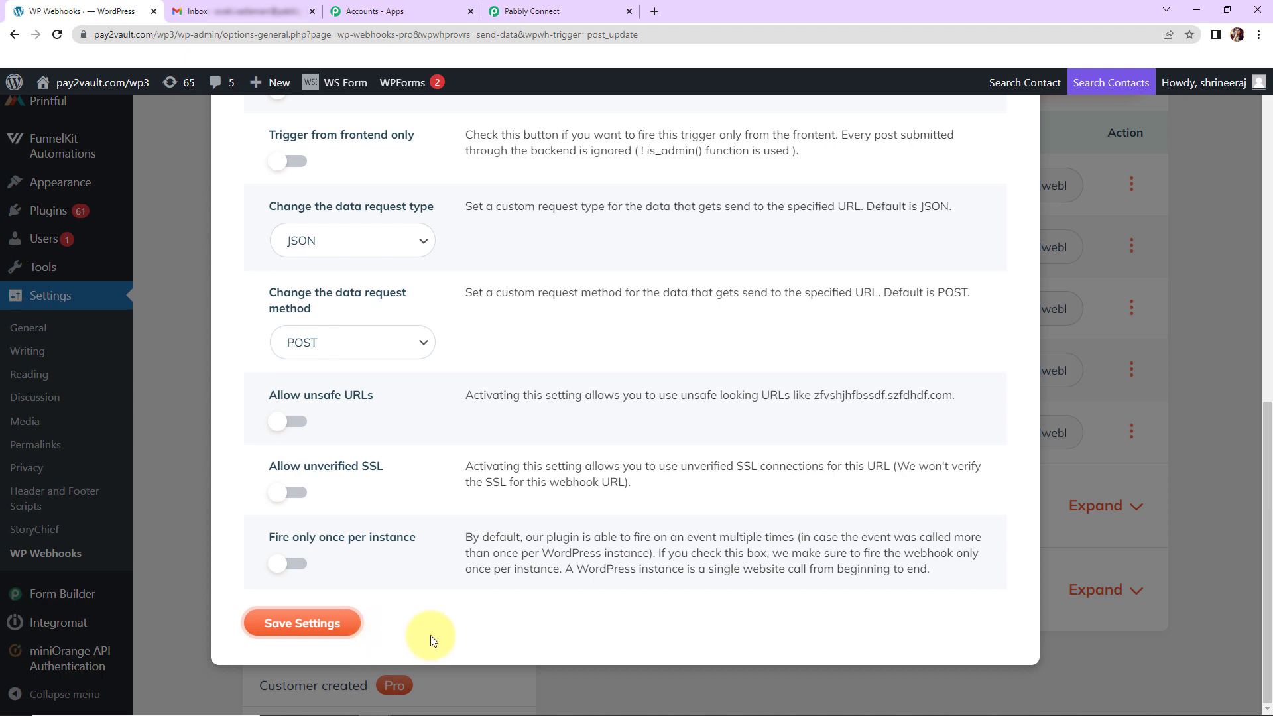
click(520, 14)
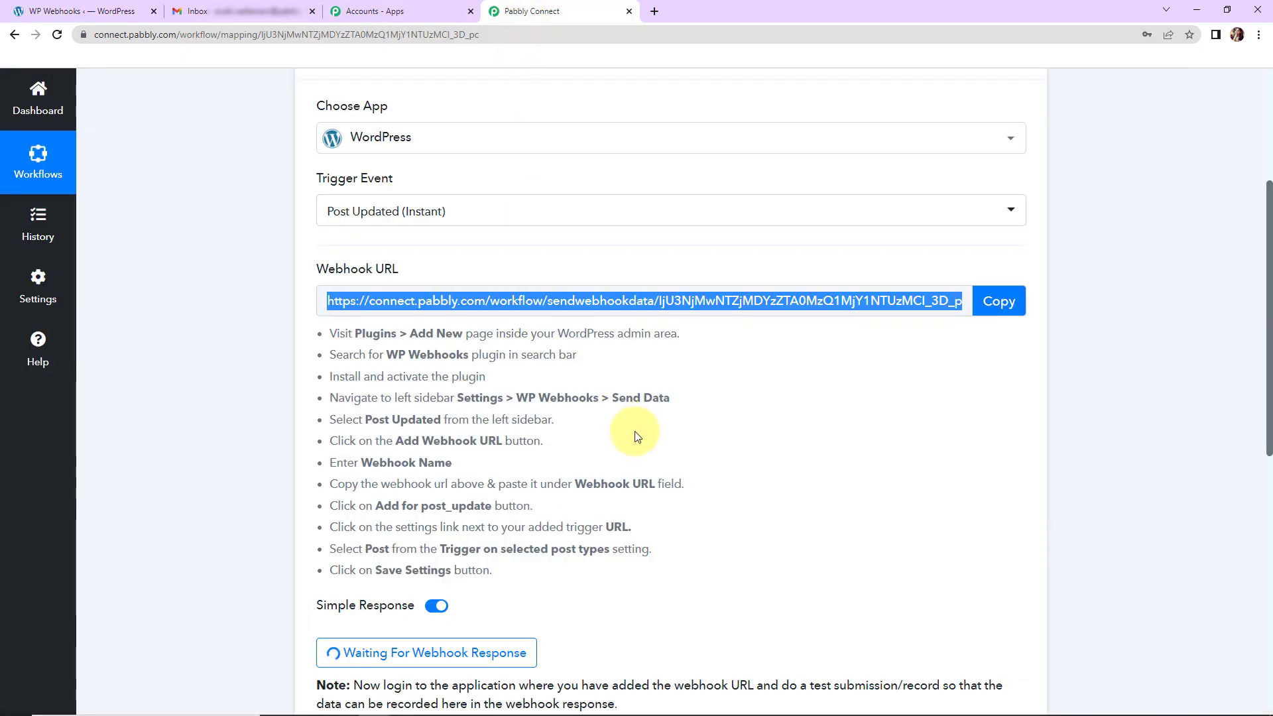
Return to the WP Webhooks Post updated page and close the new-webhook settings window.
scroll(671, 541, down, 2)
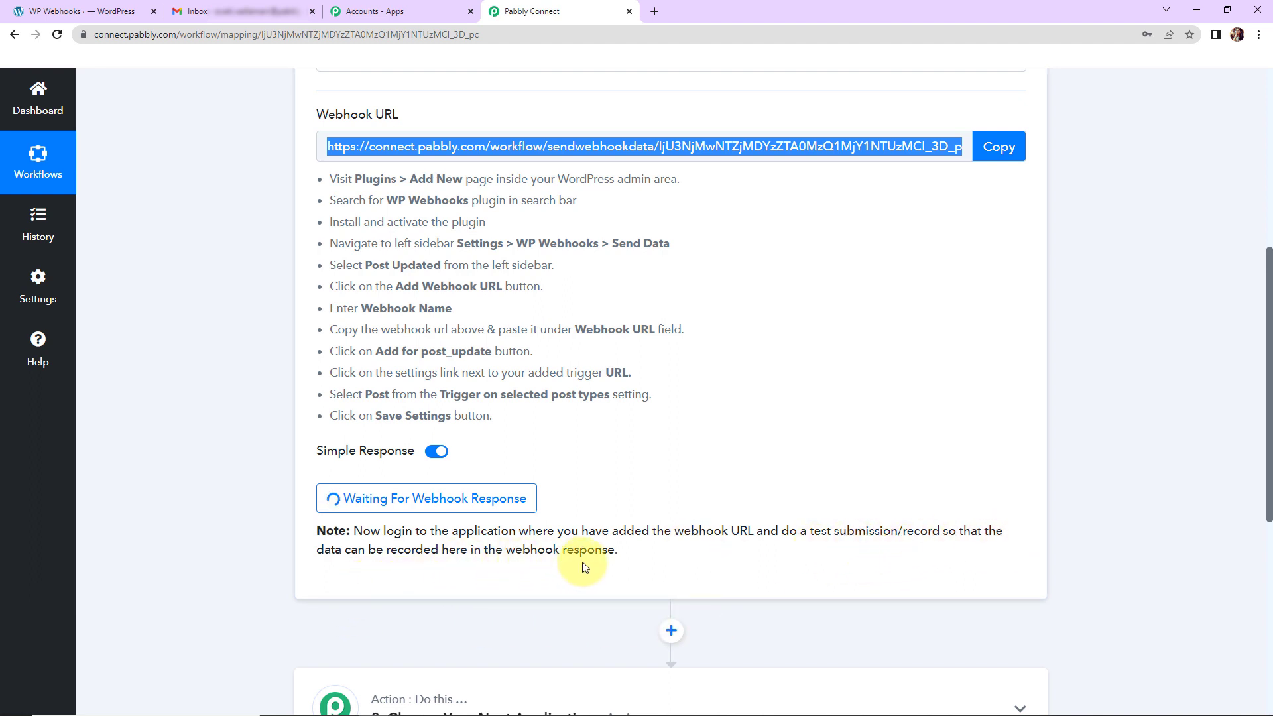
click(74, 15)
click(90, 313)
scroll(62, 358, up, 6)
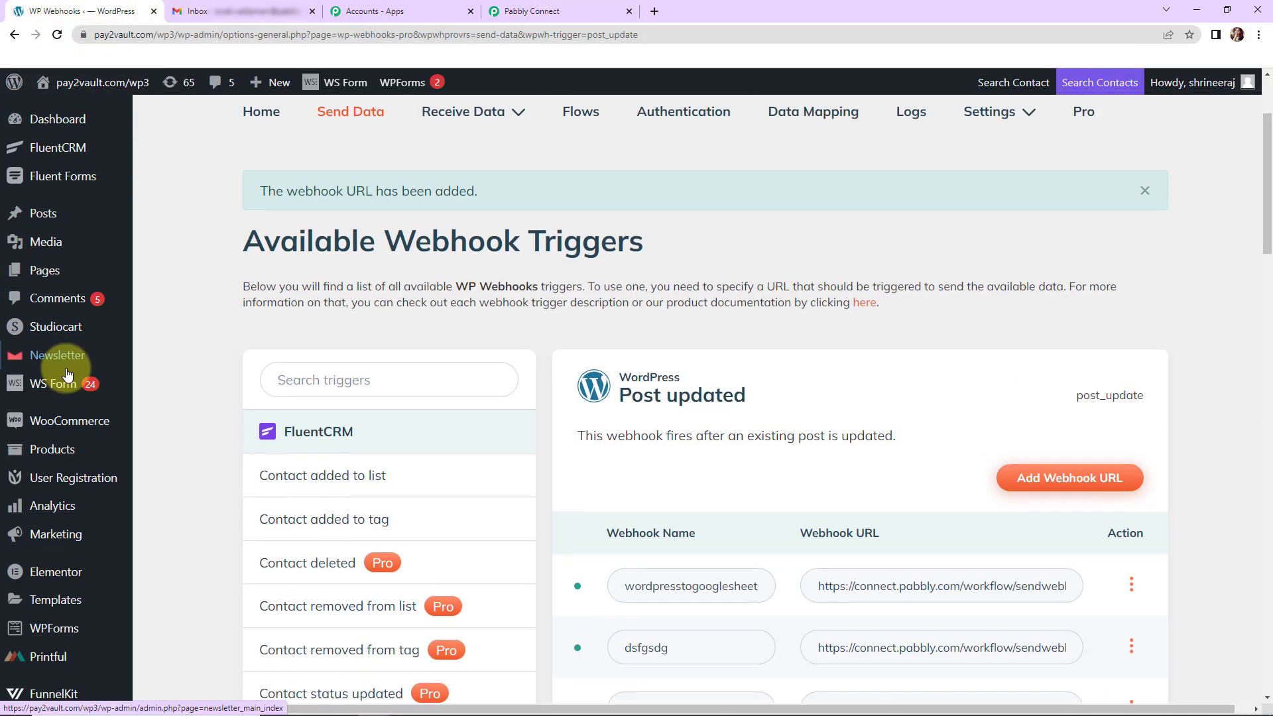
scroll(62, 347, down, 2)
scroll(67, 340, up, 2)
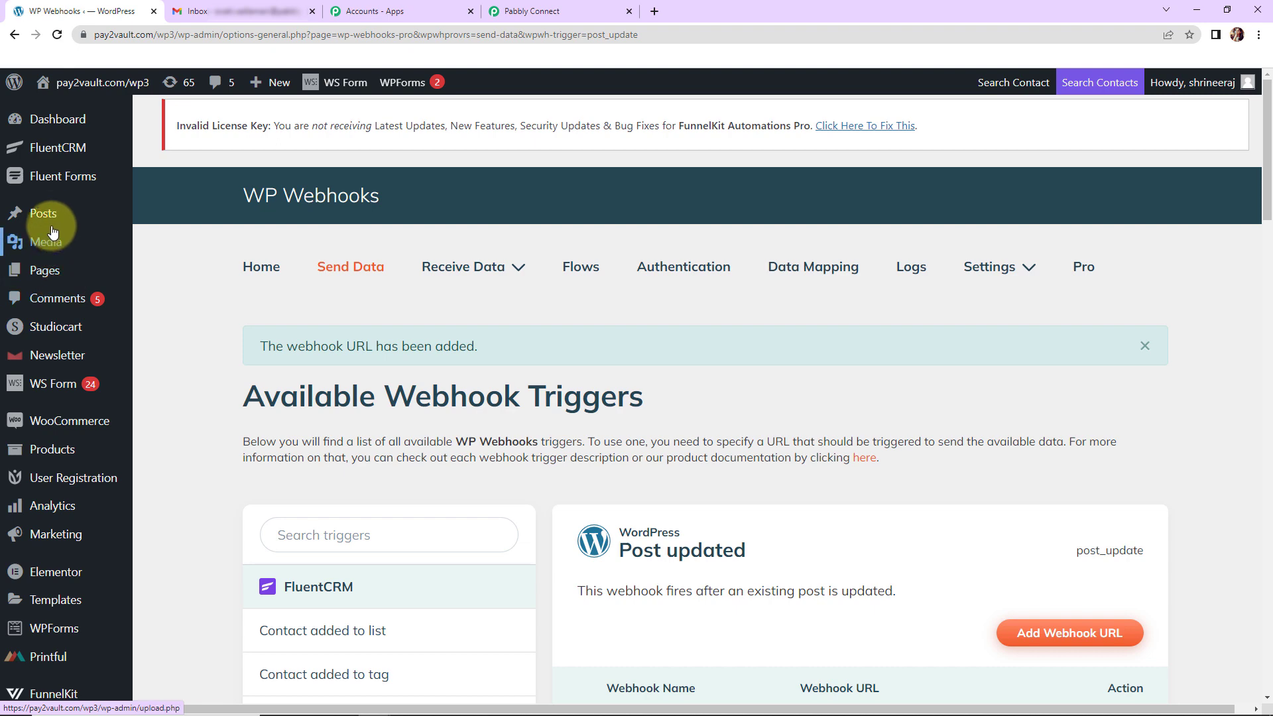
Add the paragraph 'News verified and published.' atop the Taiwan air-incursions post and update it.
mouse_move(51, 219)
click(173, 220)
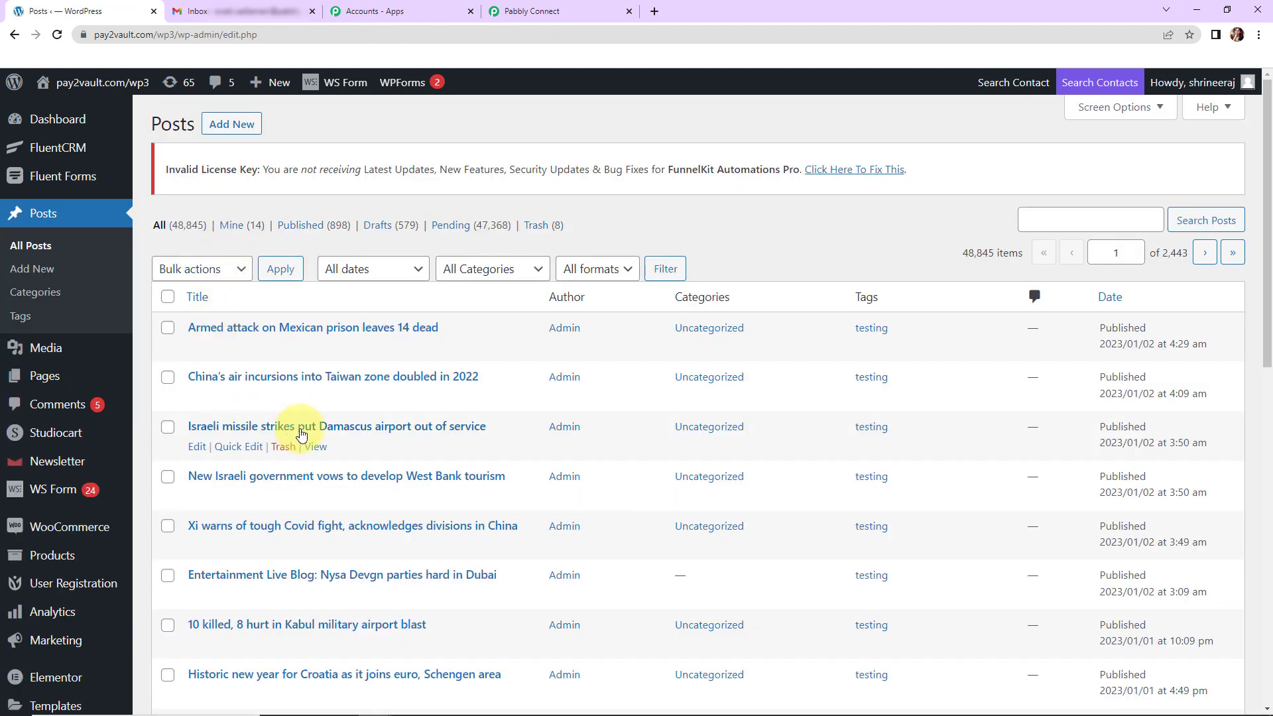
click(407, 377)
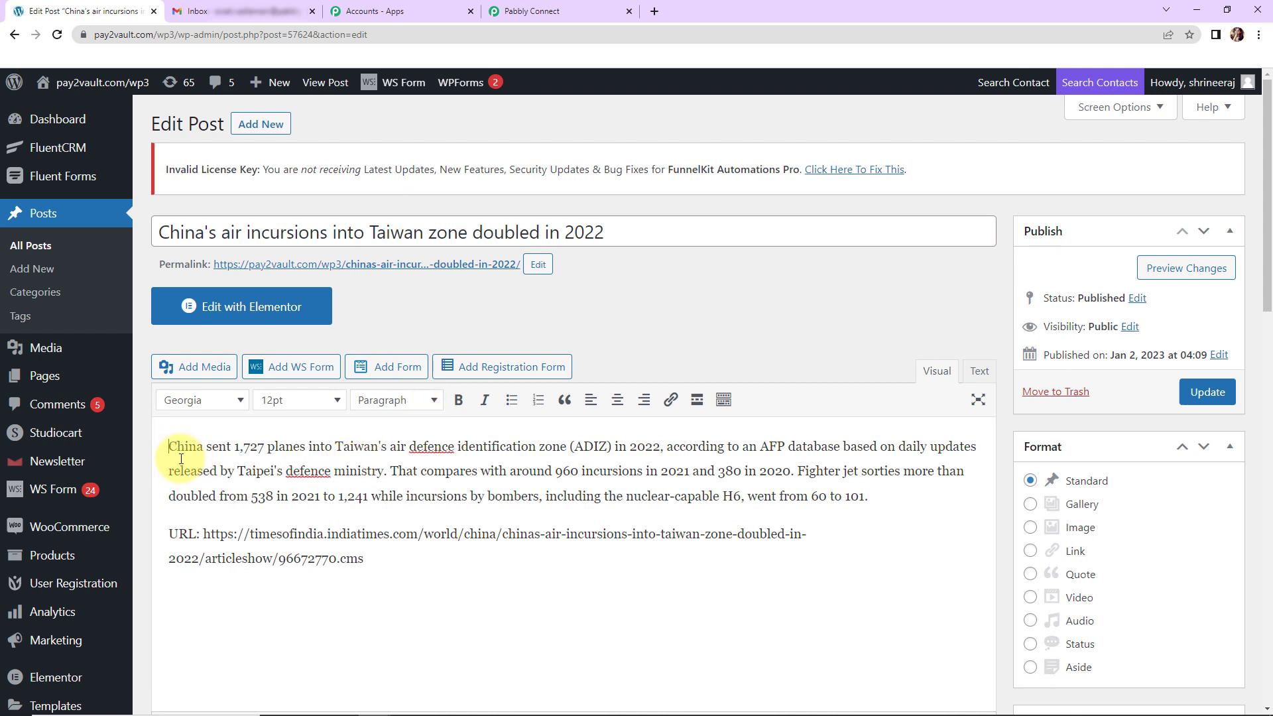
text(News ve)
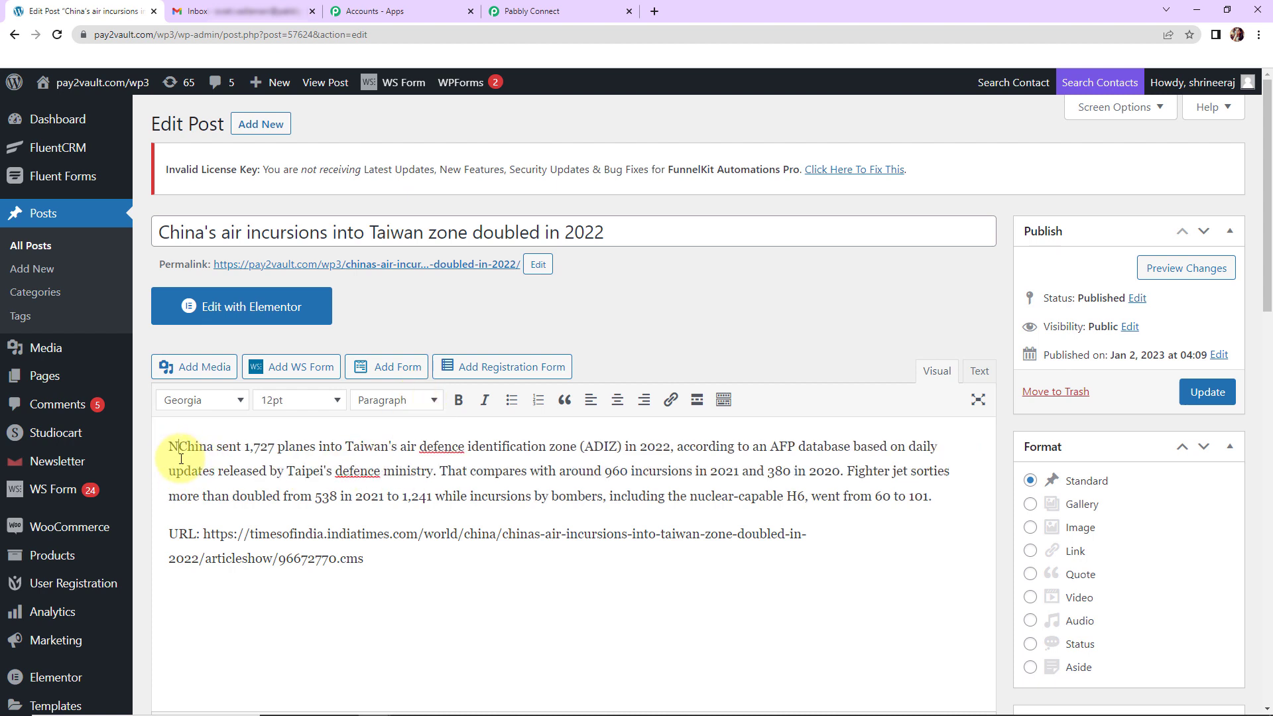
text(rified and)
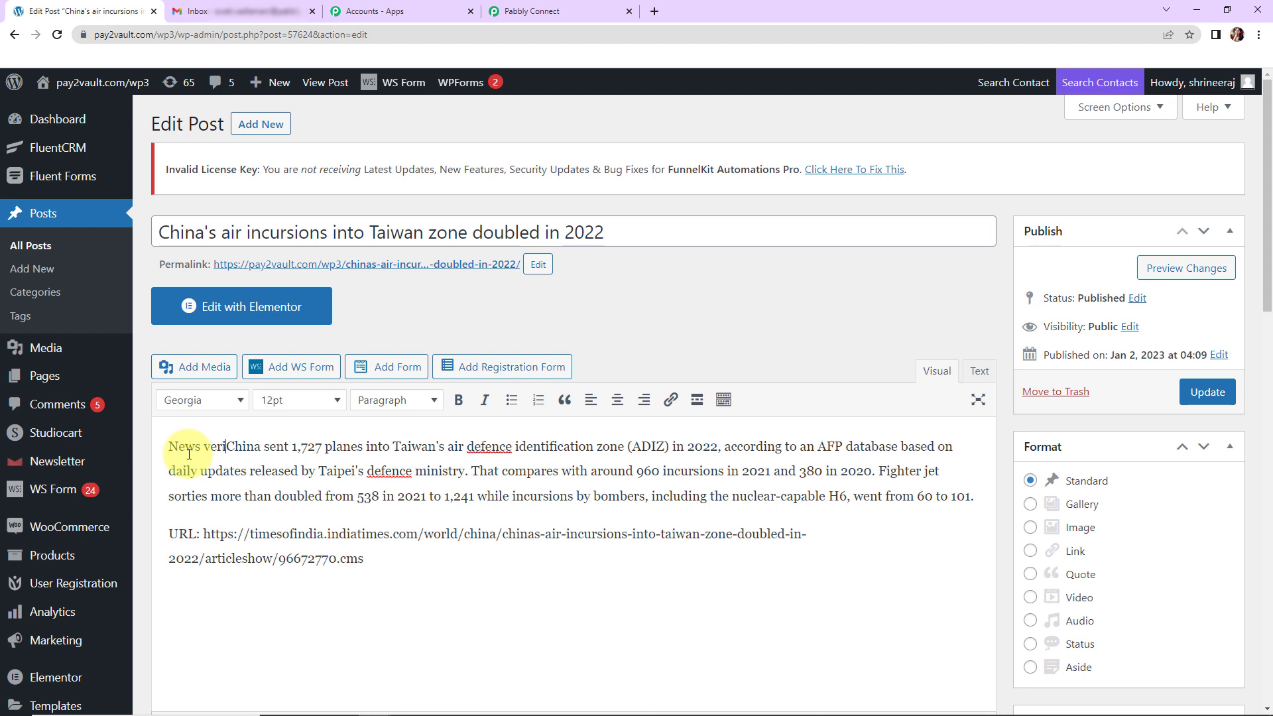
text( publish)
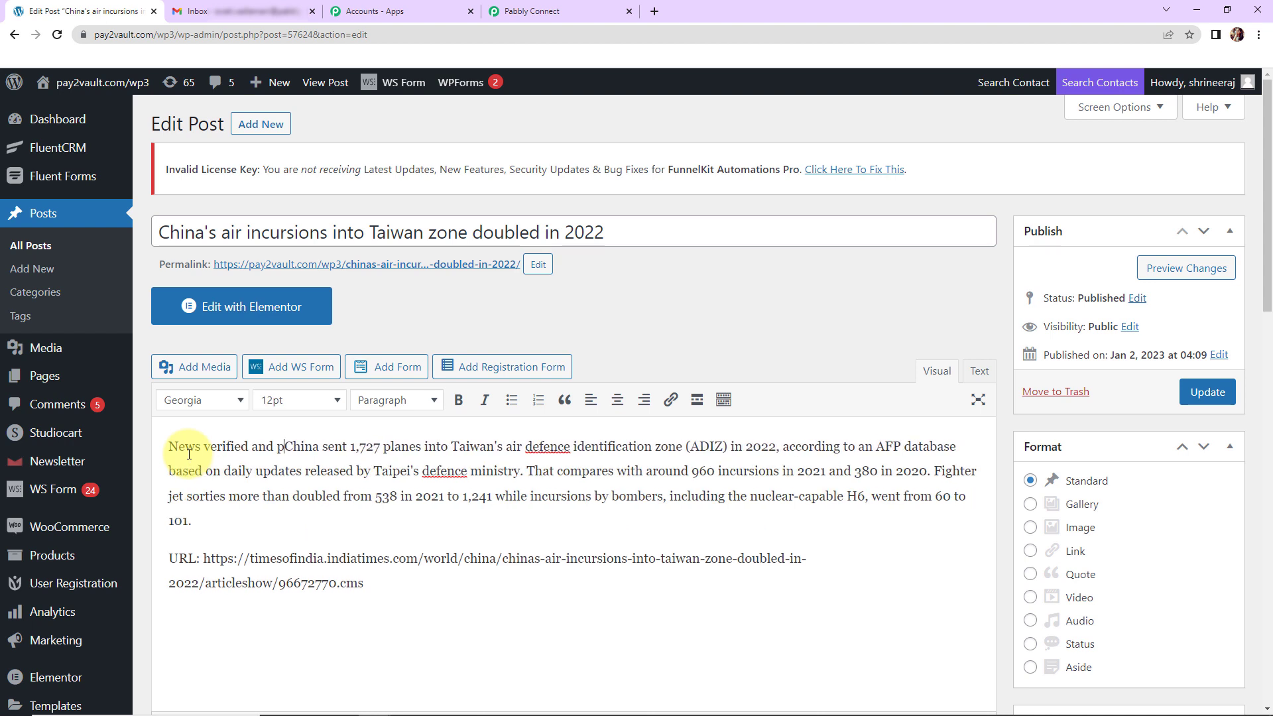
text(ed)
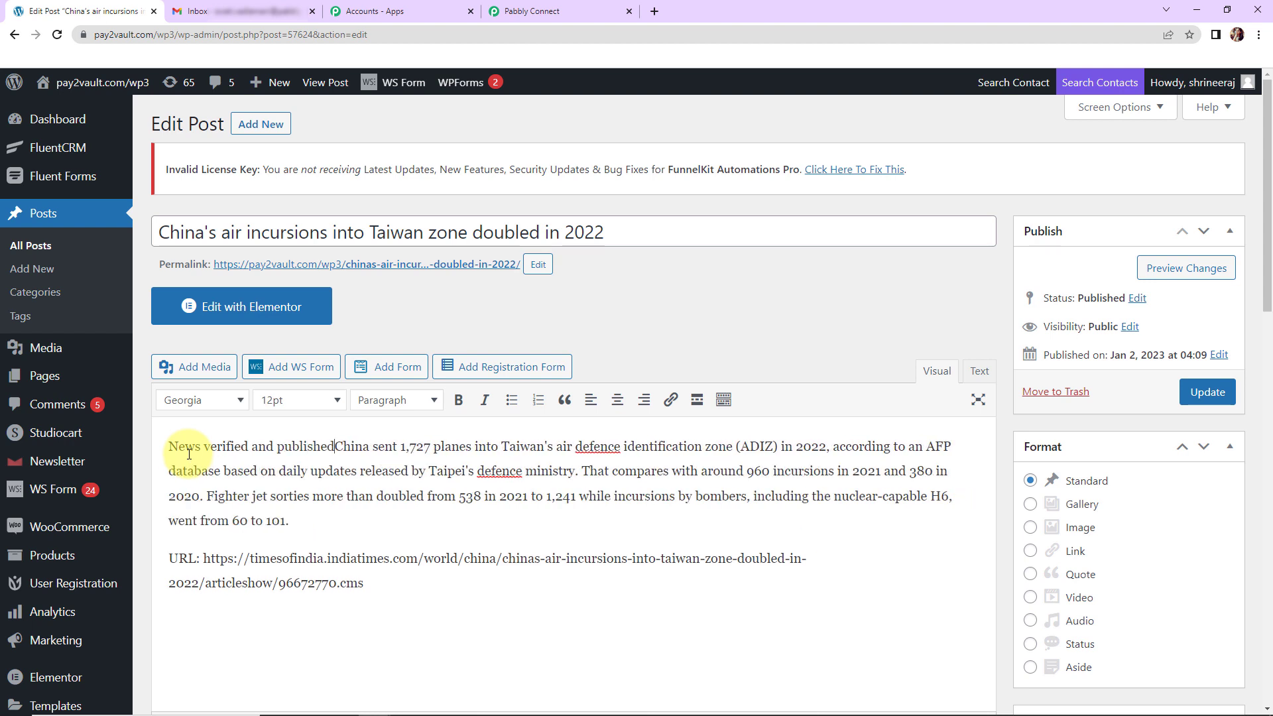
text(.)
key(Return)
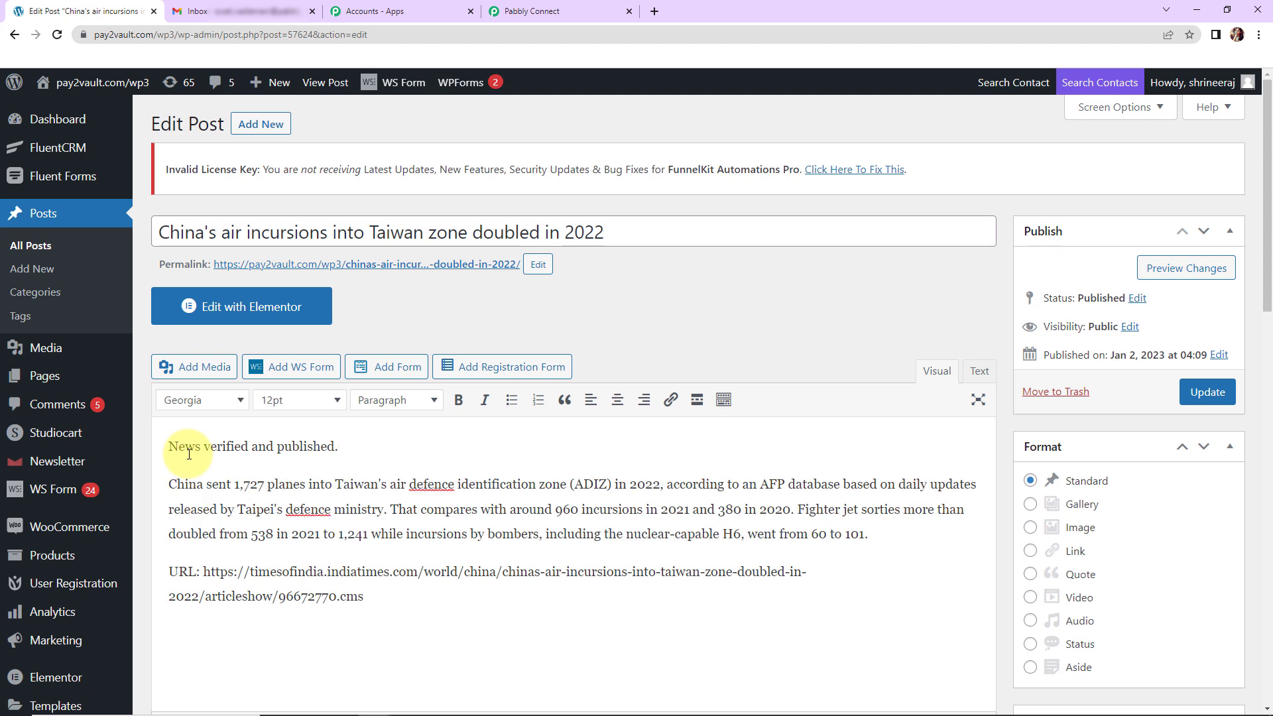
click(1207, 394)
Bring up the captured WordPress response in Pabbly Connect and scroll through its fields.
click(551, 14)
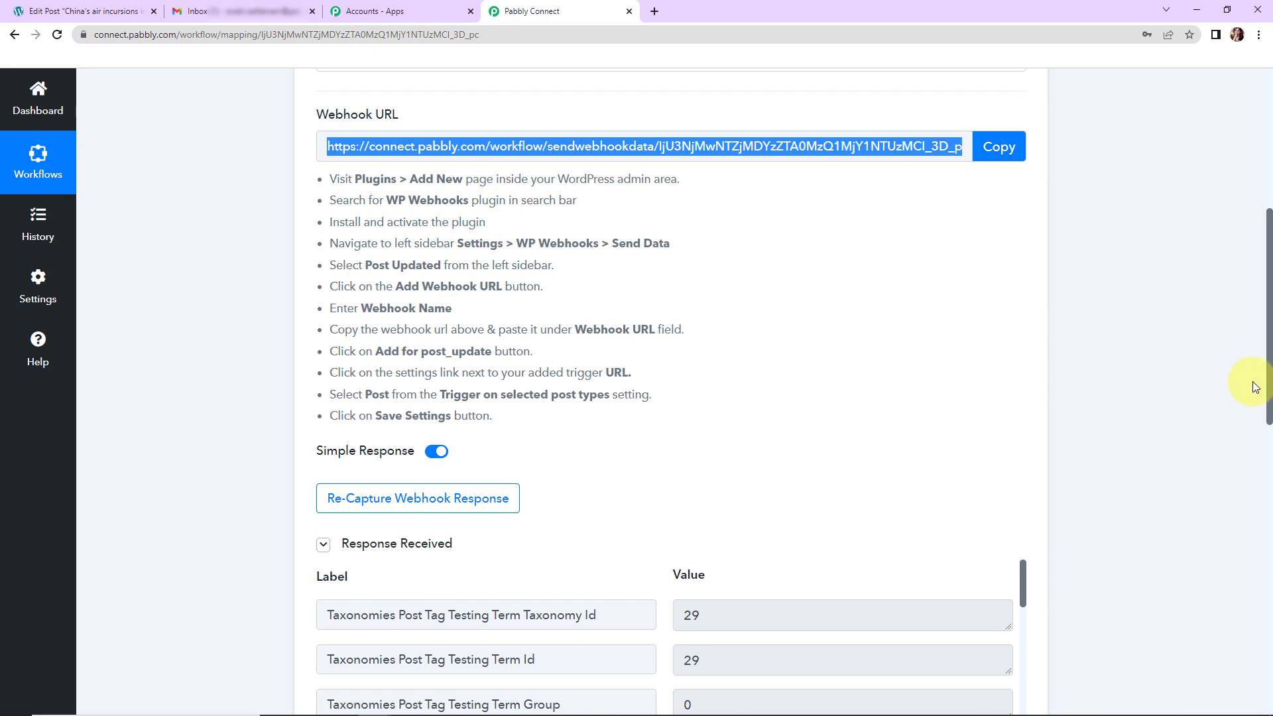
drag(1271, 358, 1271, 496)
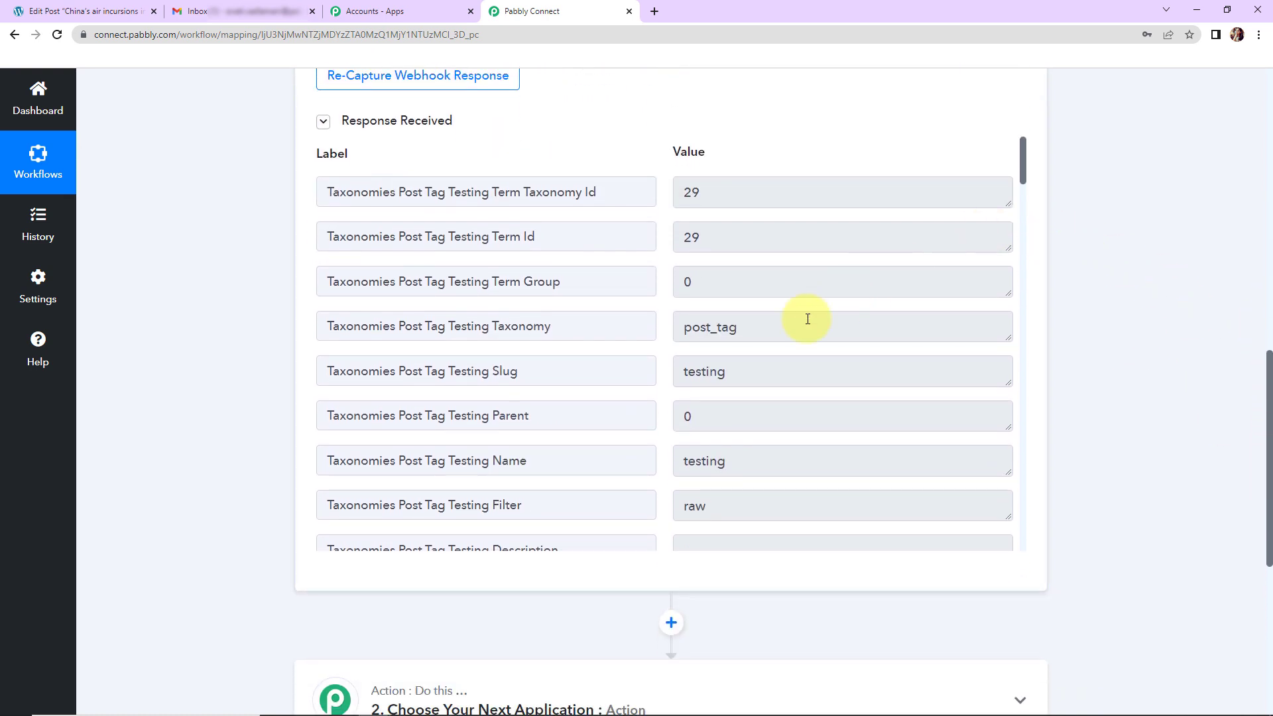
drag(1025, 166, 1030, 197)
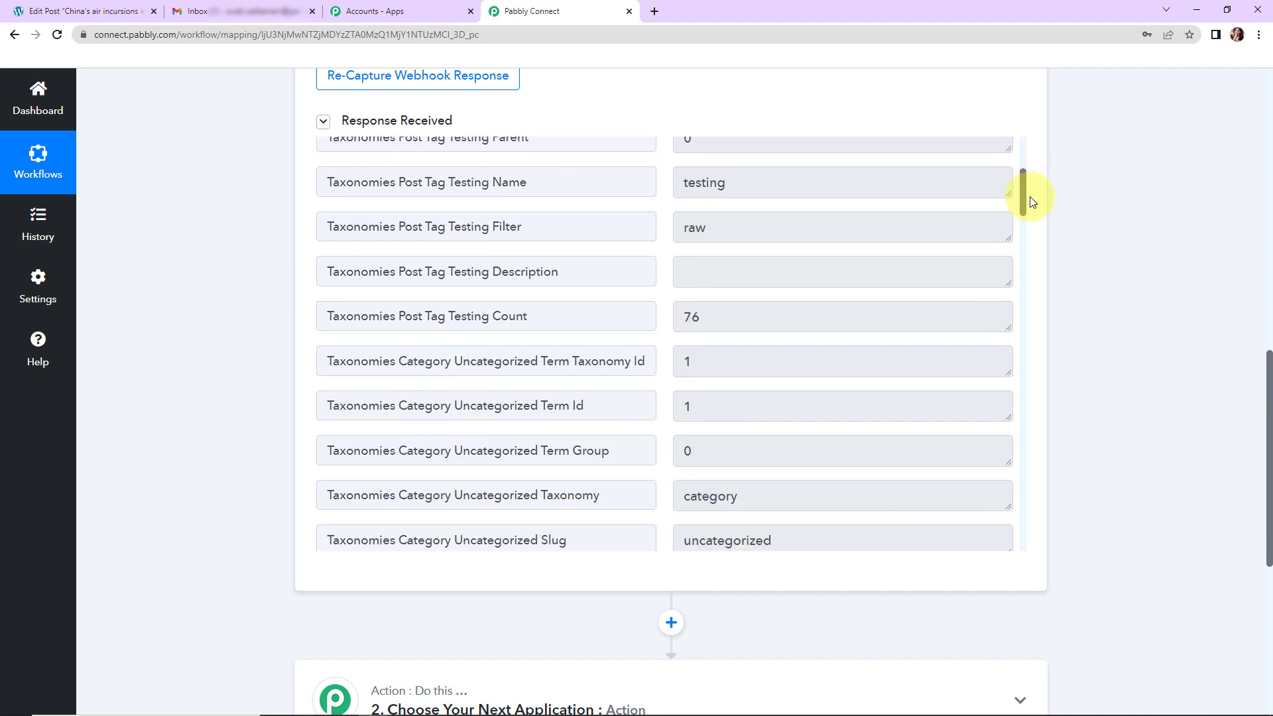
drag(1033, 203, 1040, 258)
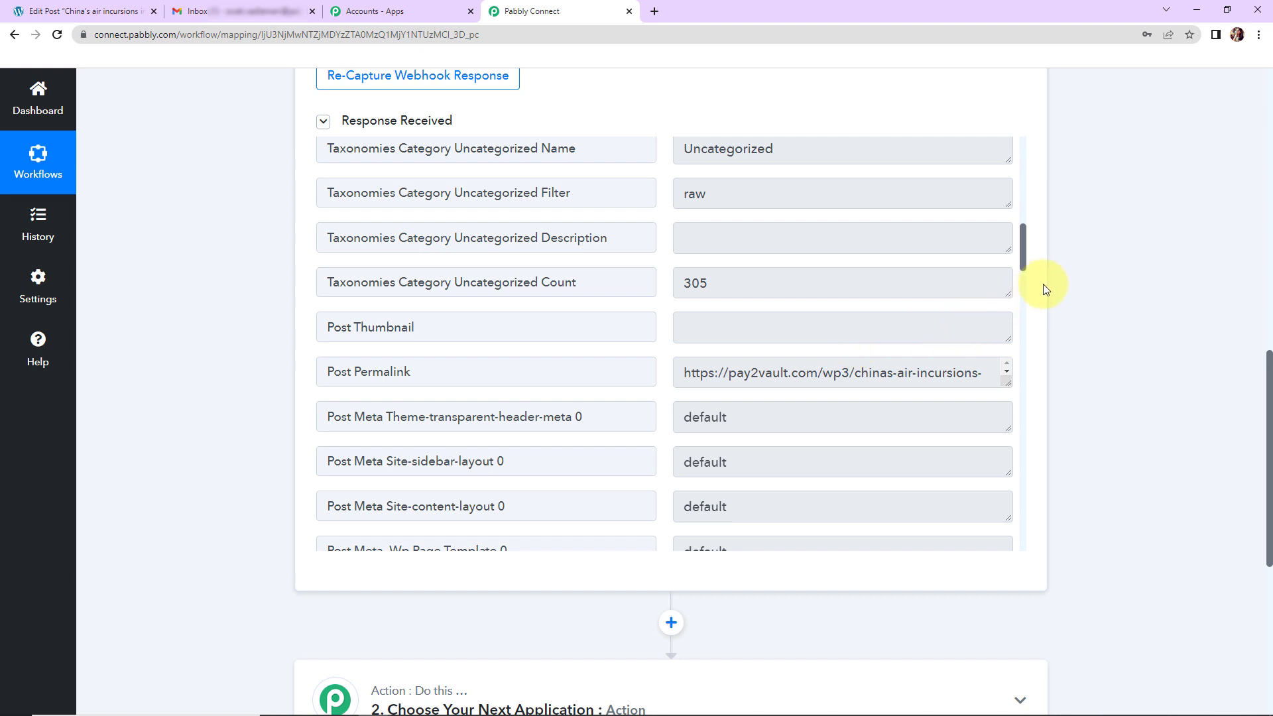
drag(1024, 252, 1029, 315)
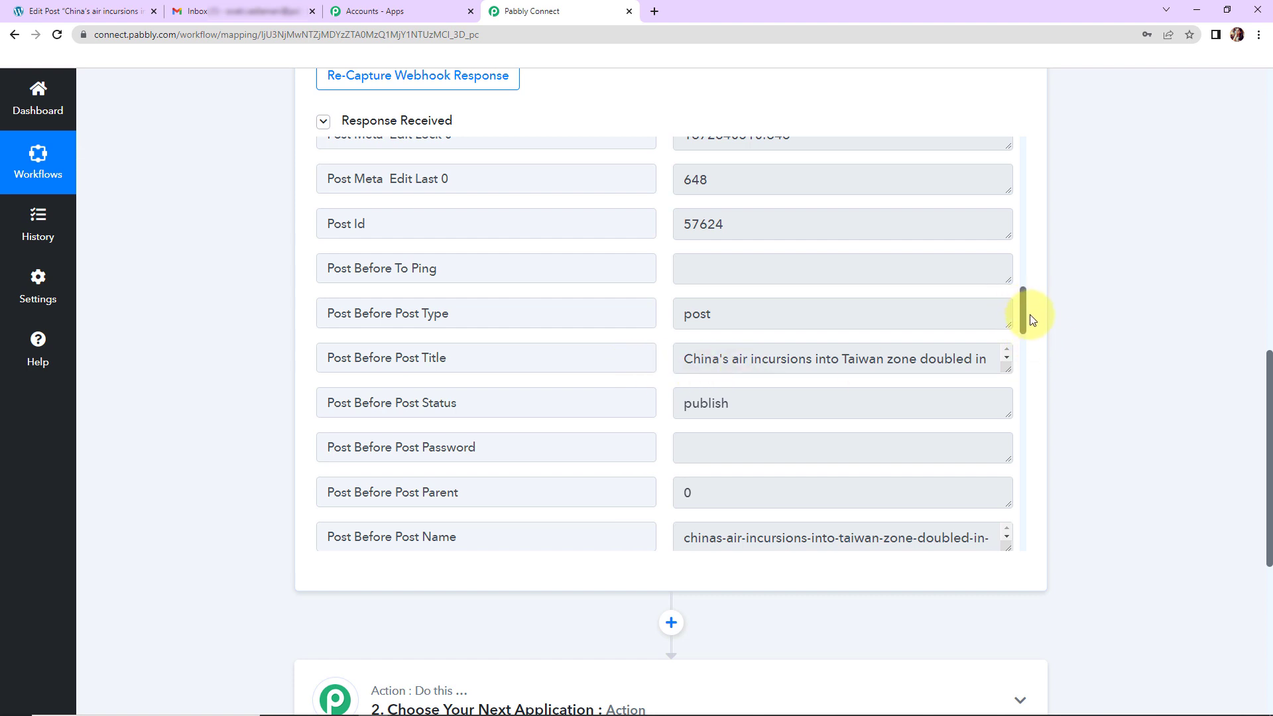
scroll(1026, 311, down, 3)
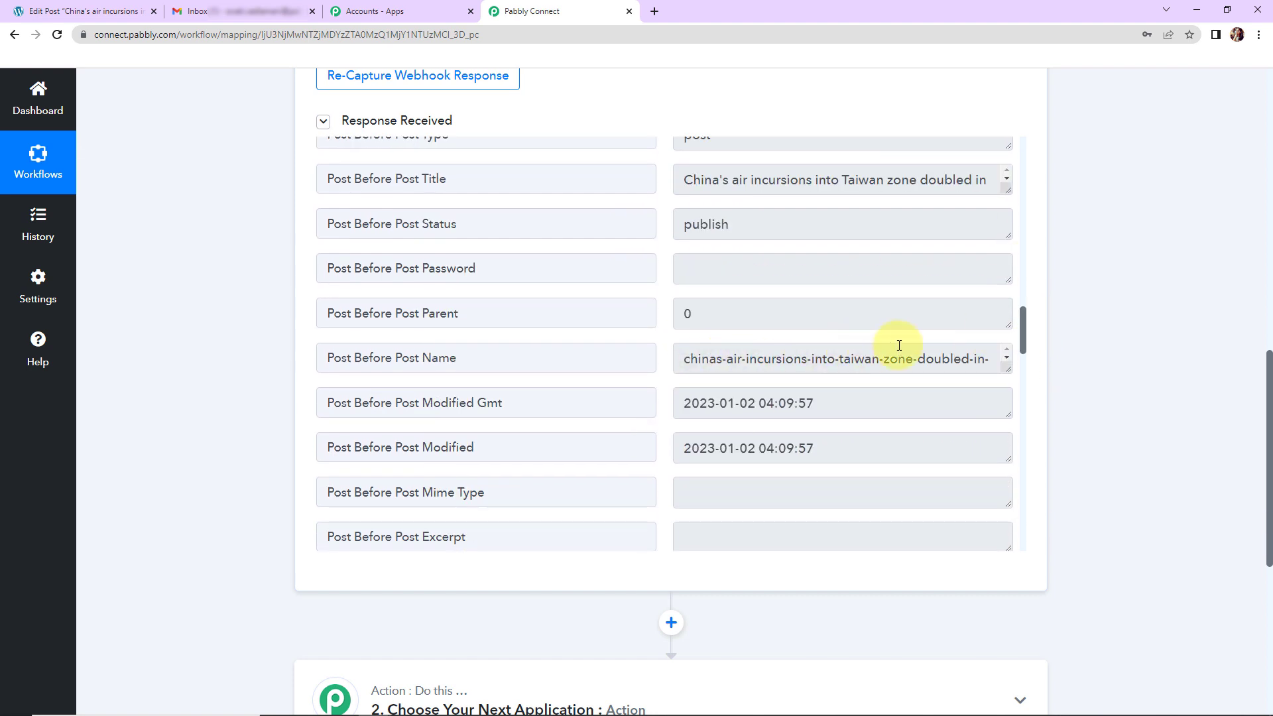
Enlarge the previous and updated post content boxes to read 'News verified and published.'.
drag(1023, 325, 1023, 364)
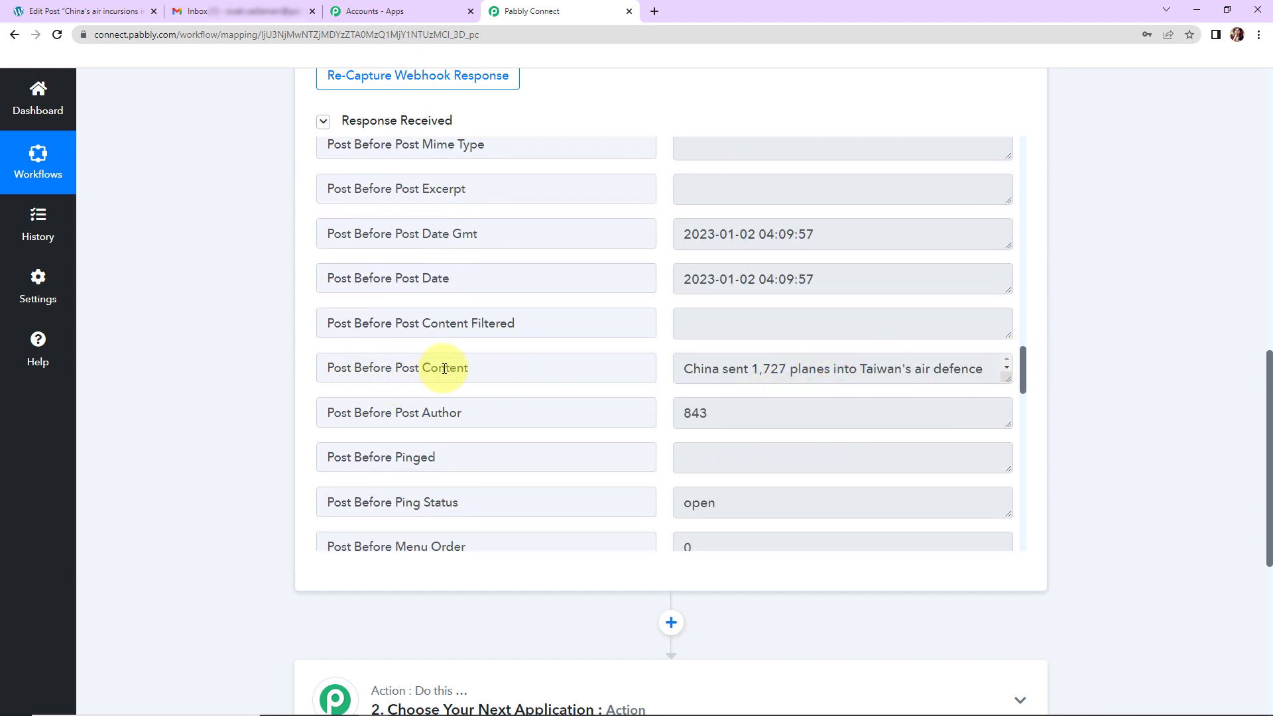
drag(1008, 380, 1009, 485)
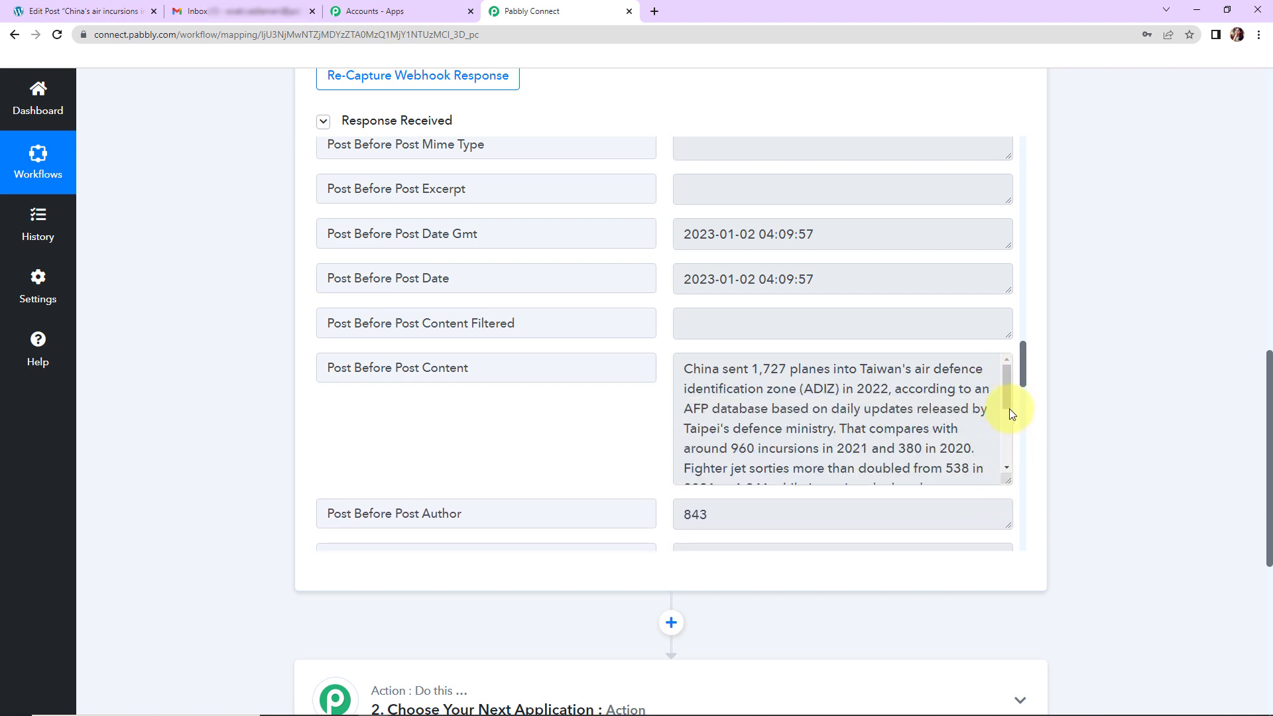
drag(1023, 357, 1032, 504)
drag(327, 319, 492, 322)
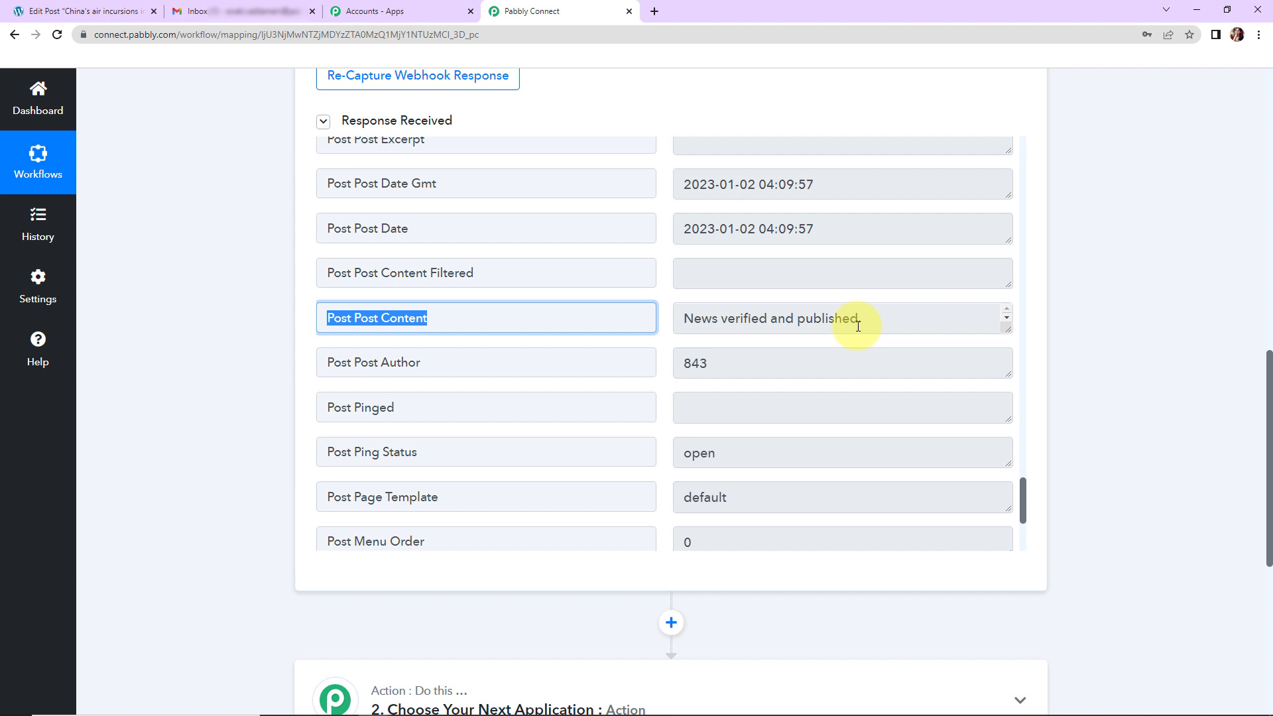
drag(1007, 330, 1008, 437)
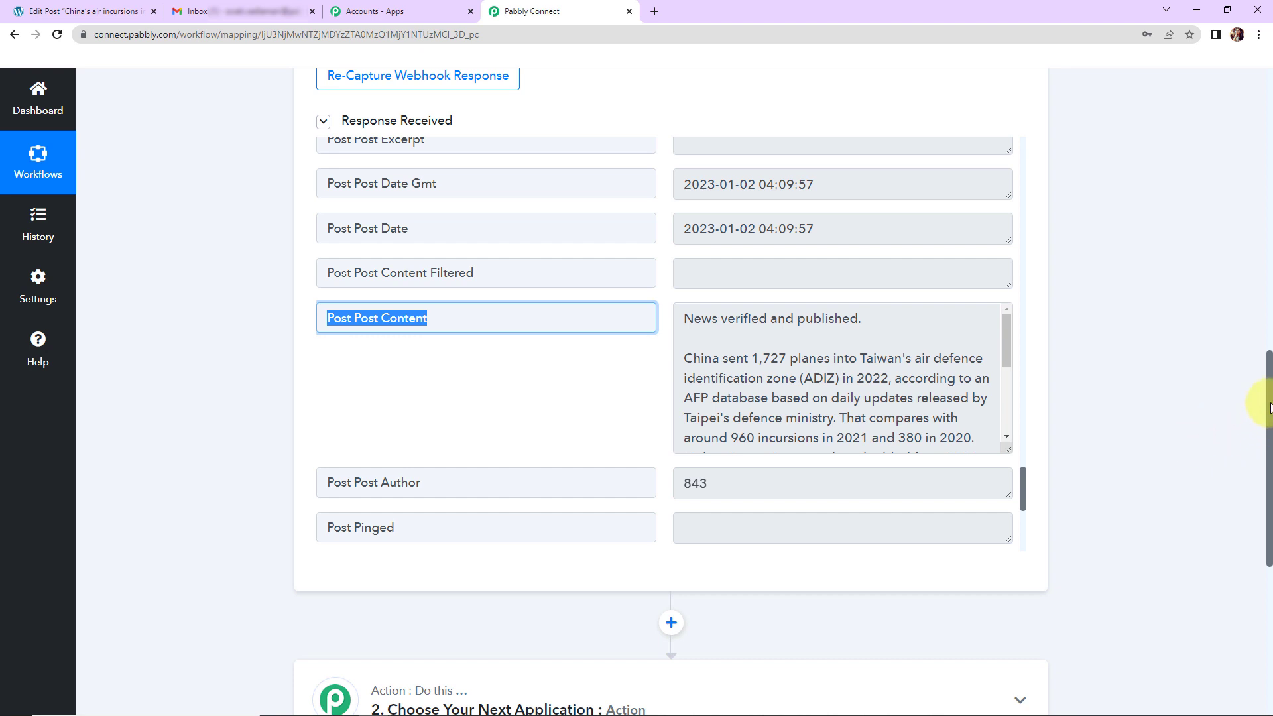
drag(1270, 433, 1271, 490)
scroll(1219, 483, down, 3)
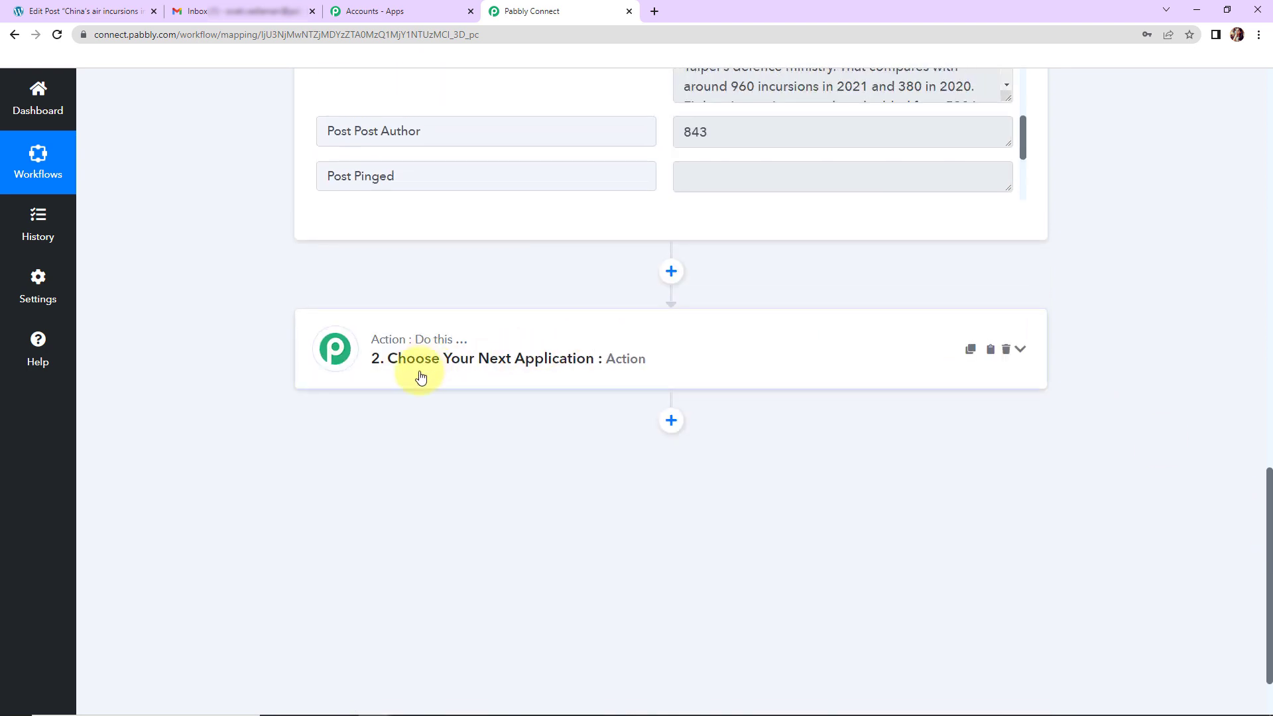
Set the second workflow step to the Gmail app with the Send Email action event.
click(421, 375)
click(411, 452)
text(gmail)
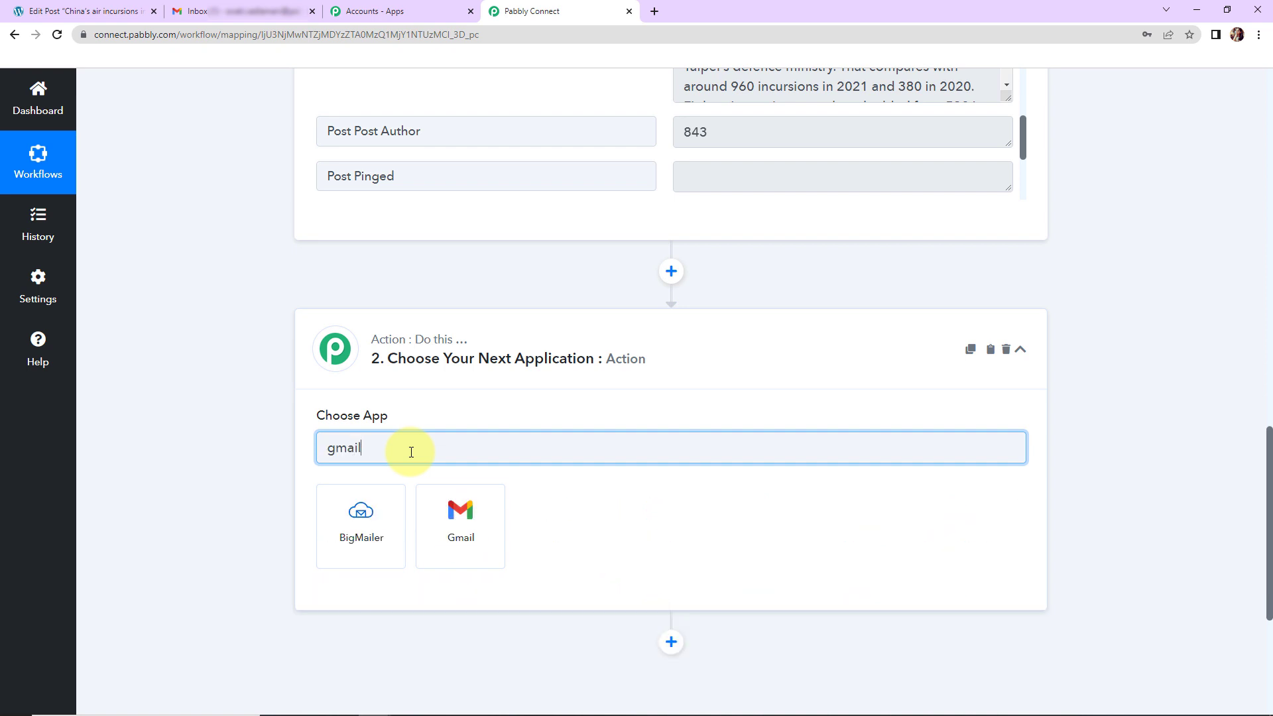
click(461, 529)
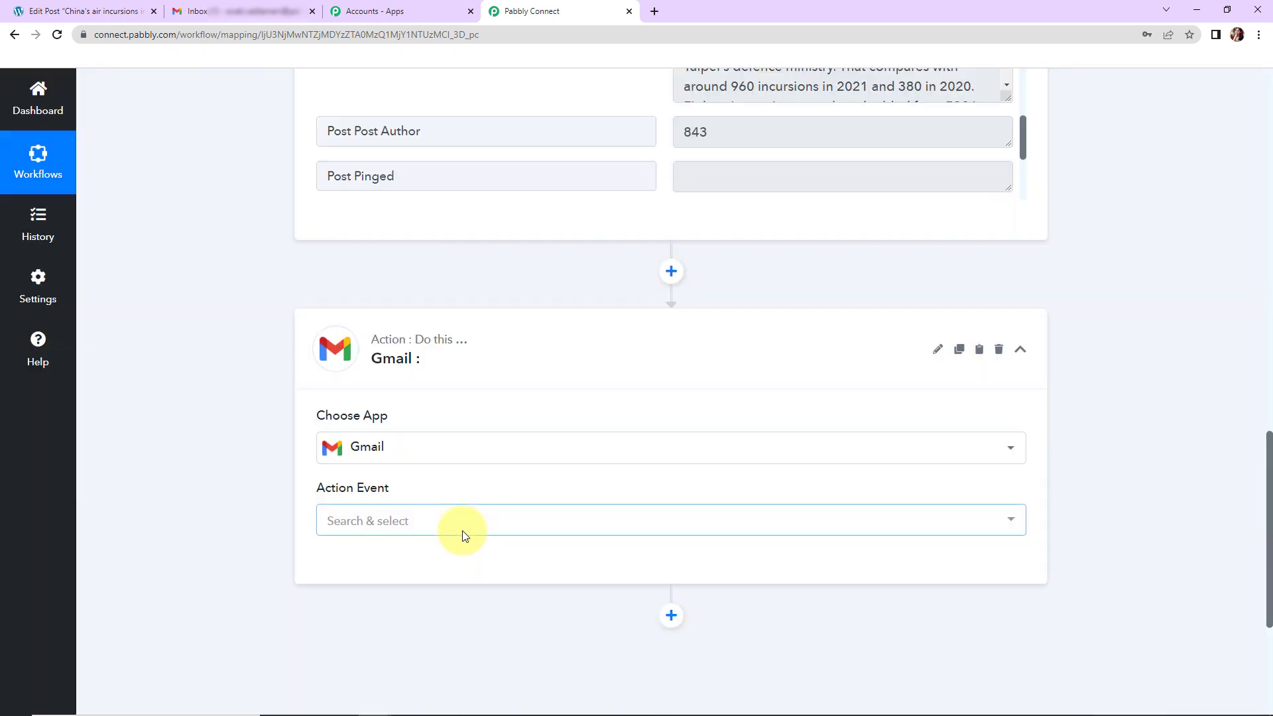
click(389, 521)
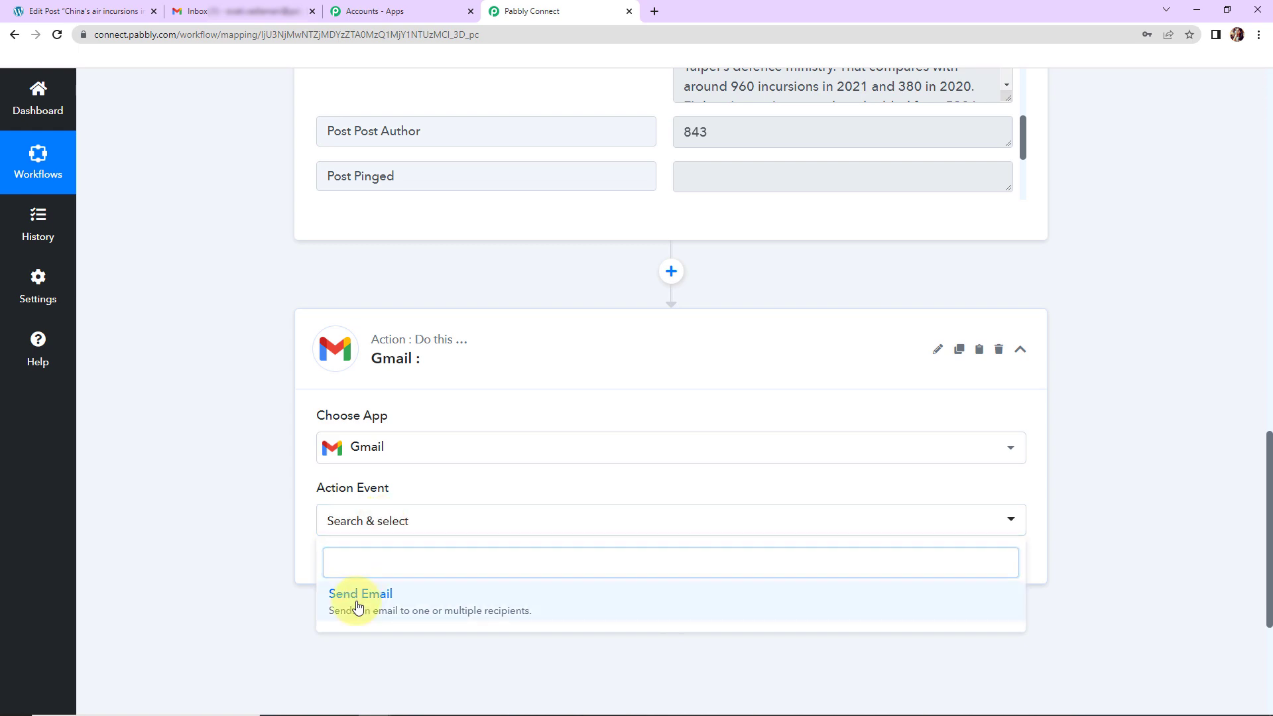
click(358, 597)
click(351, 569)
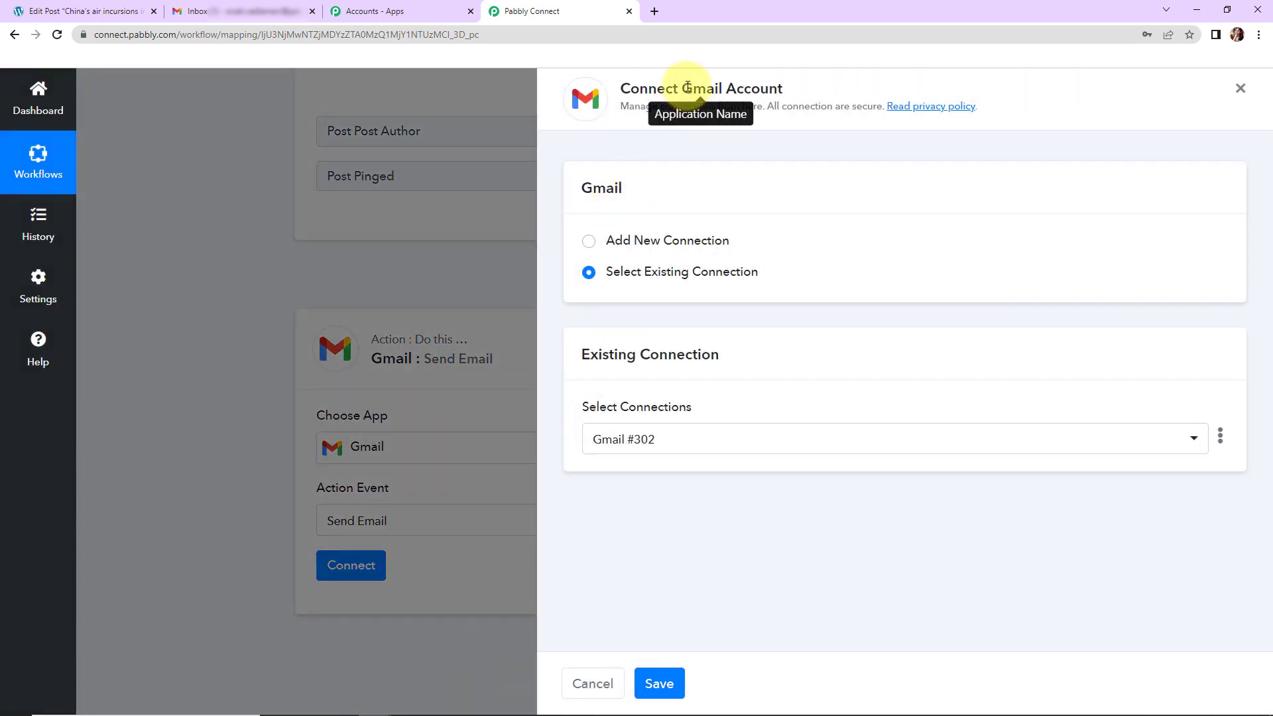
Add a new Gmail connection (Gmail #303) and authorise Pabbly Connect on the Google account.
drag(684, 84, 804, 92)
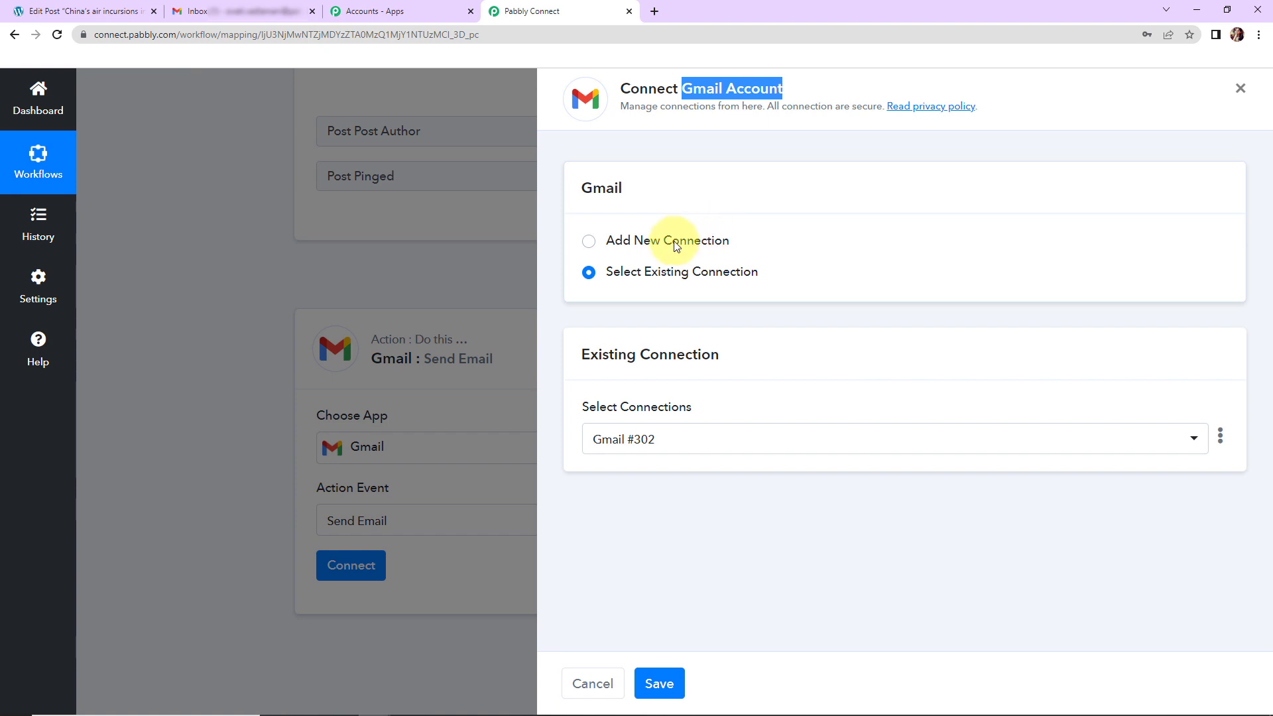
click(589, 242)
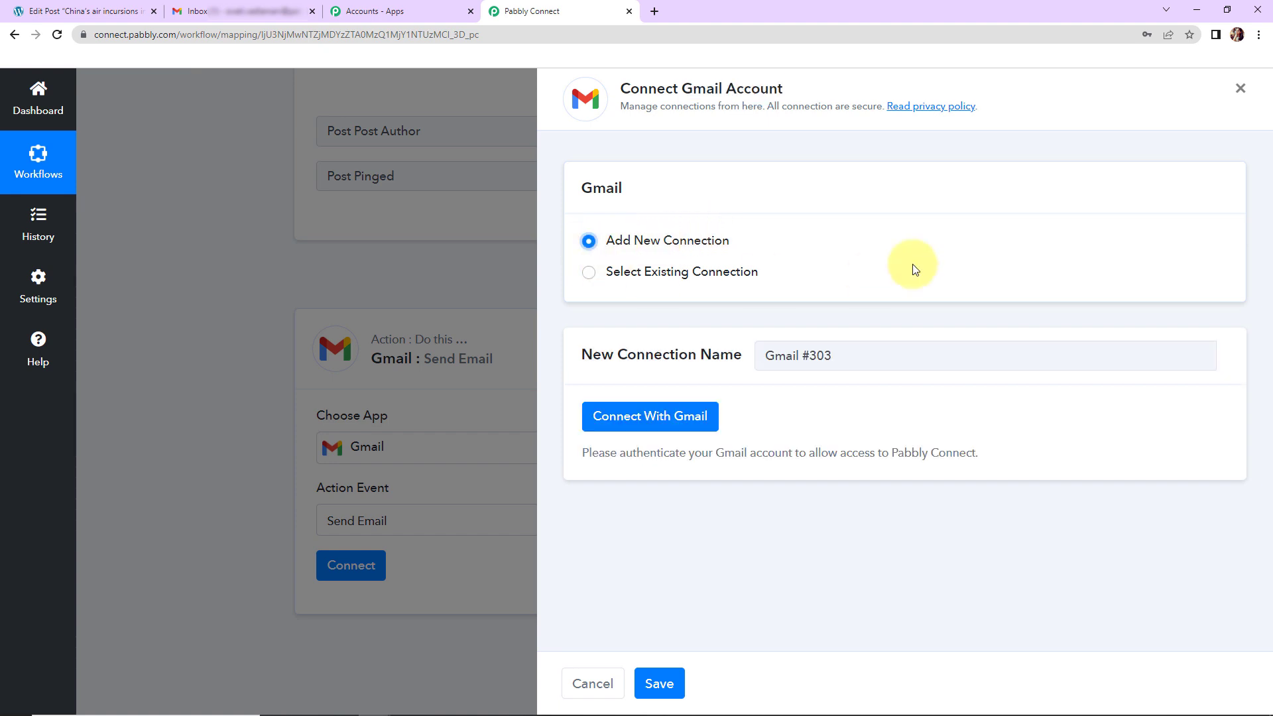
click(674, 419)
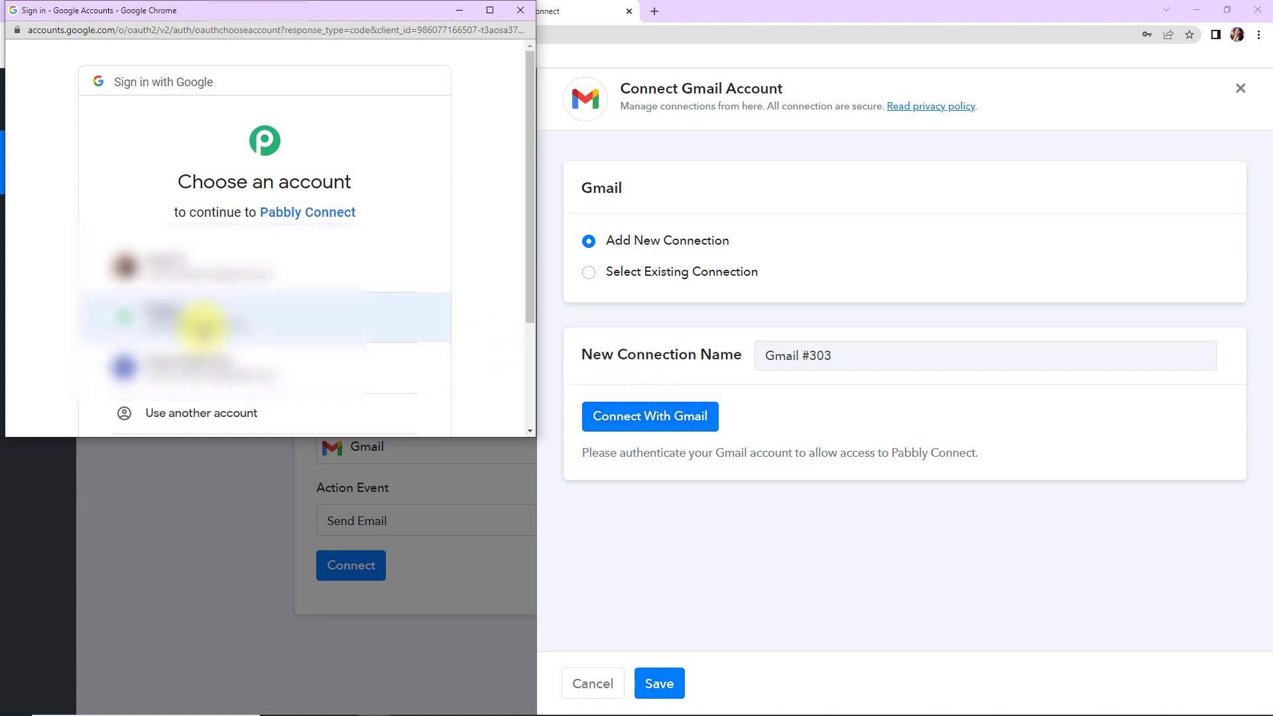
click(202, 325)
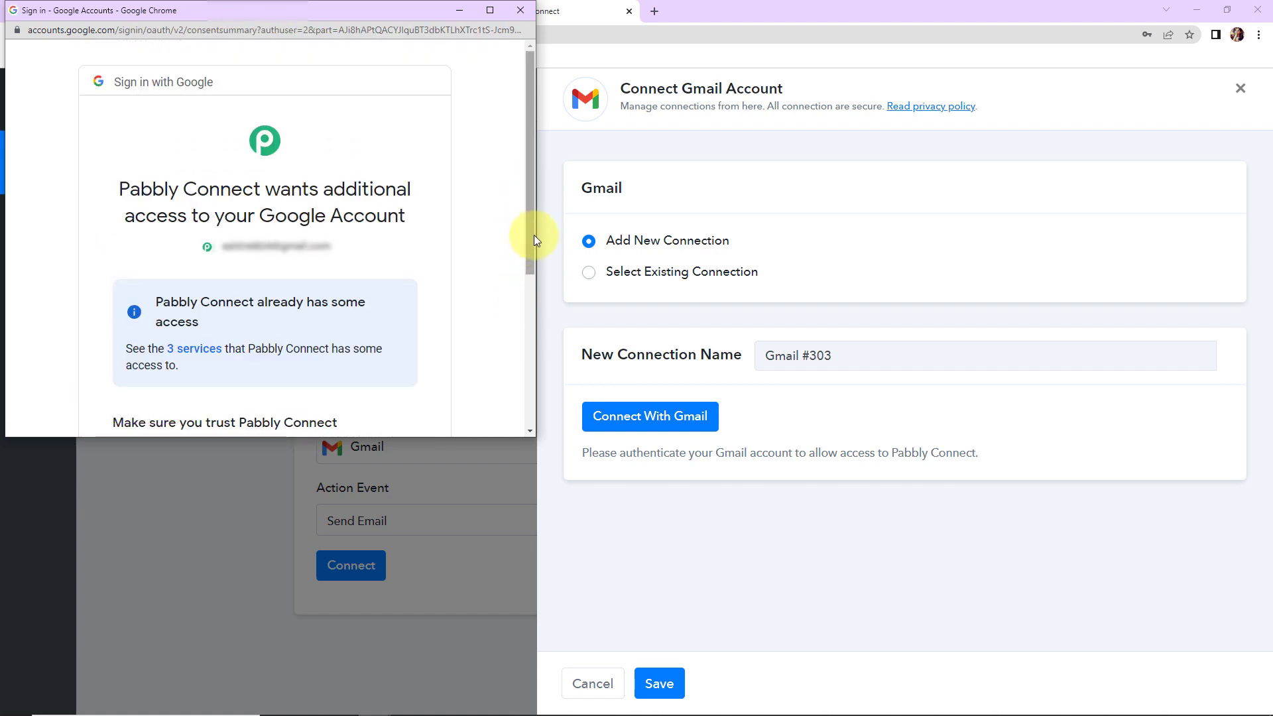
drag(532, 214, 531, 358)
click(377, 324)
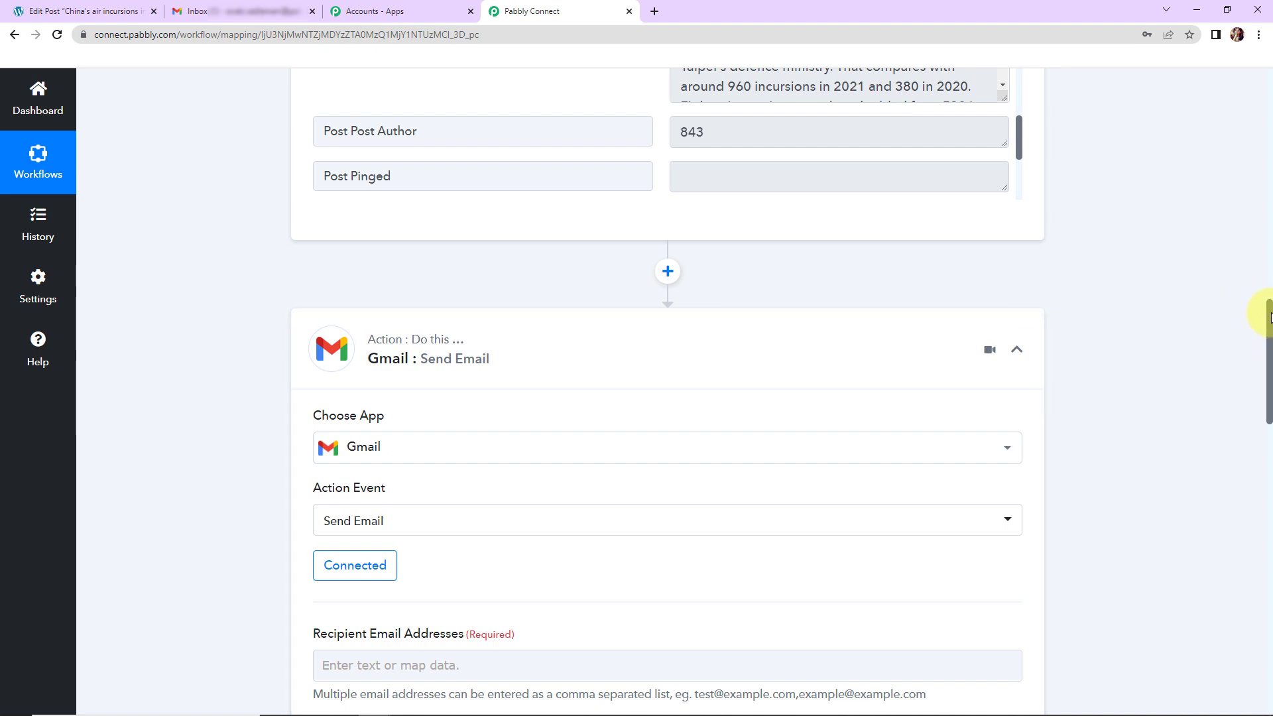
Paste the recipient's email address into Recipient Email Addresses, leaving Cc blank.
drag(1268, 315, 1268, 419)
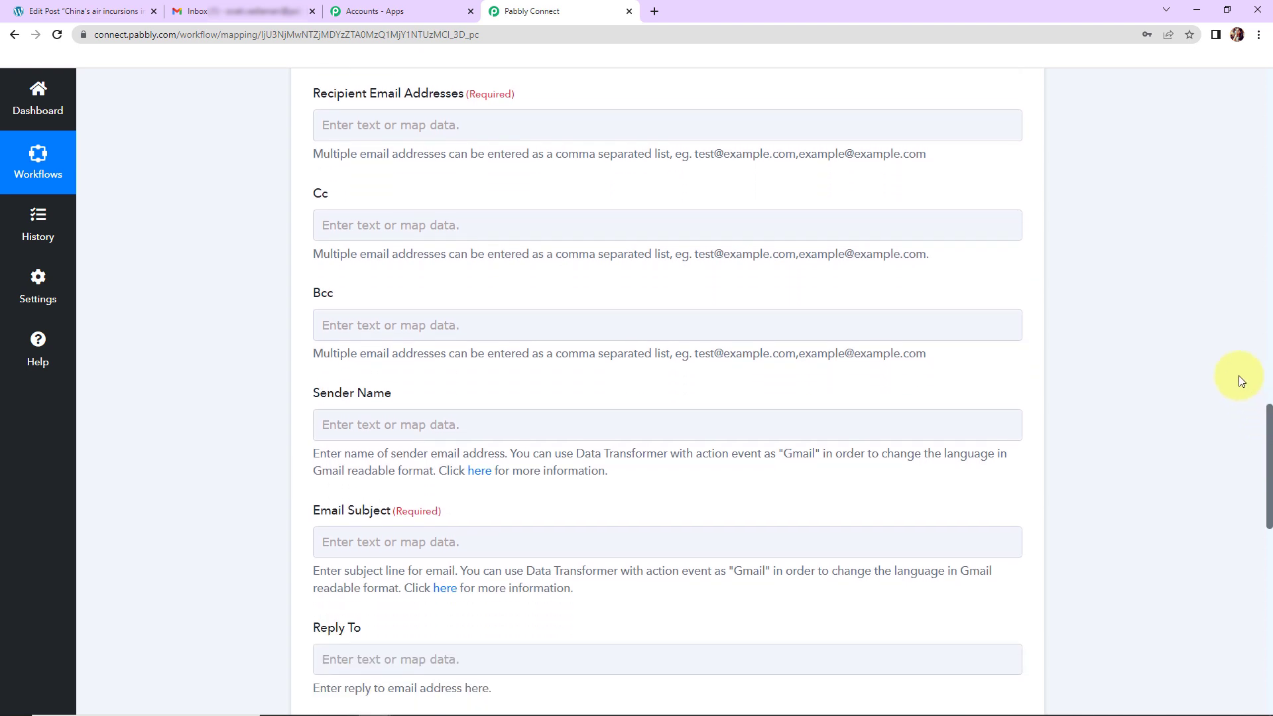
drag(316, 90, 466, 96)
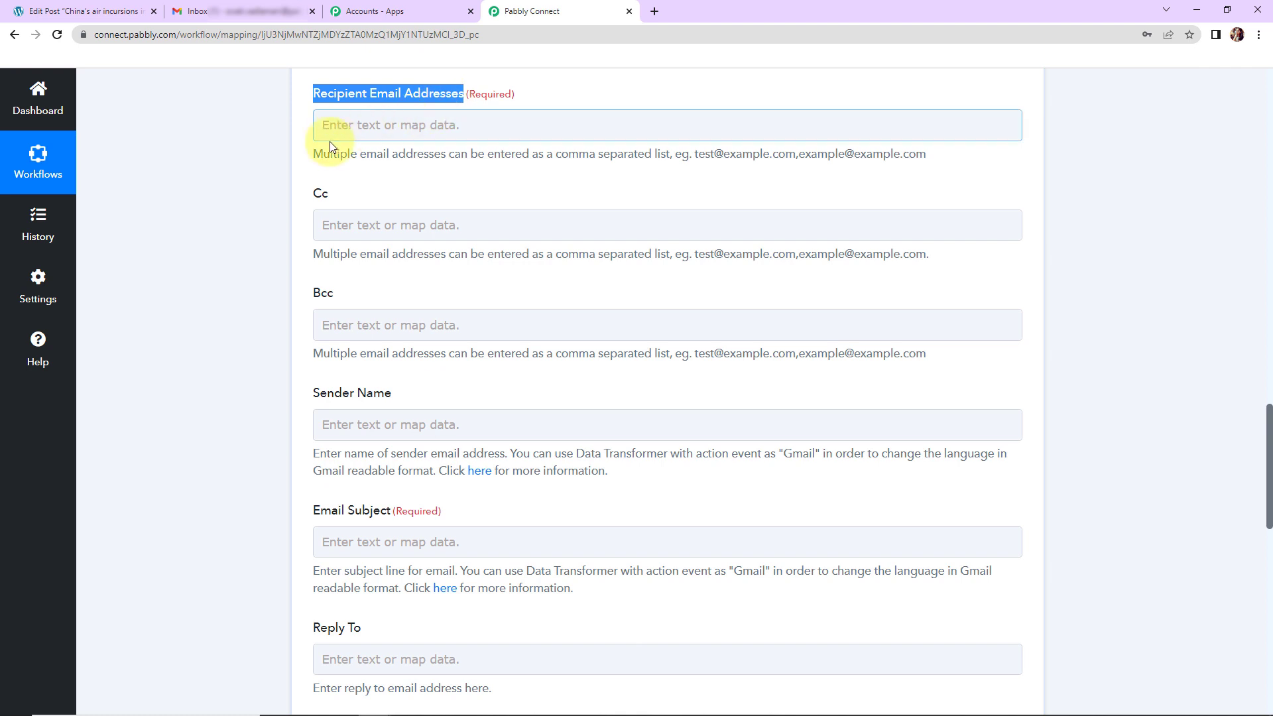
click(262, 148)
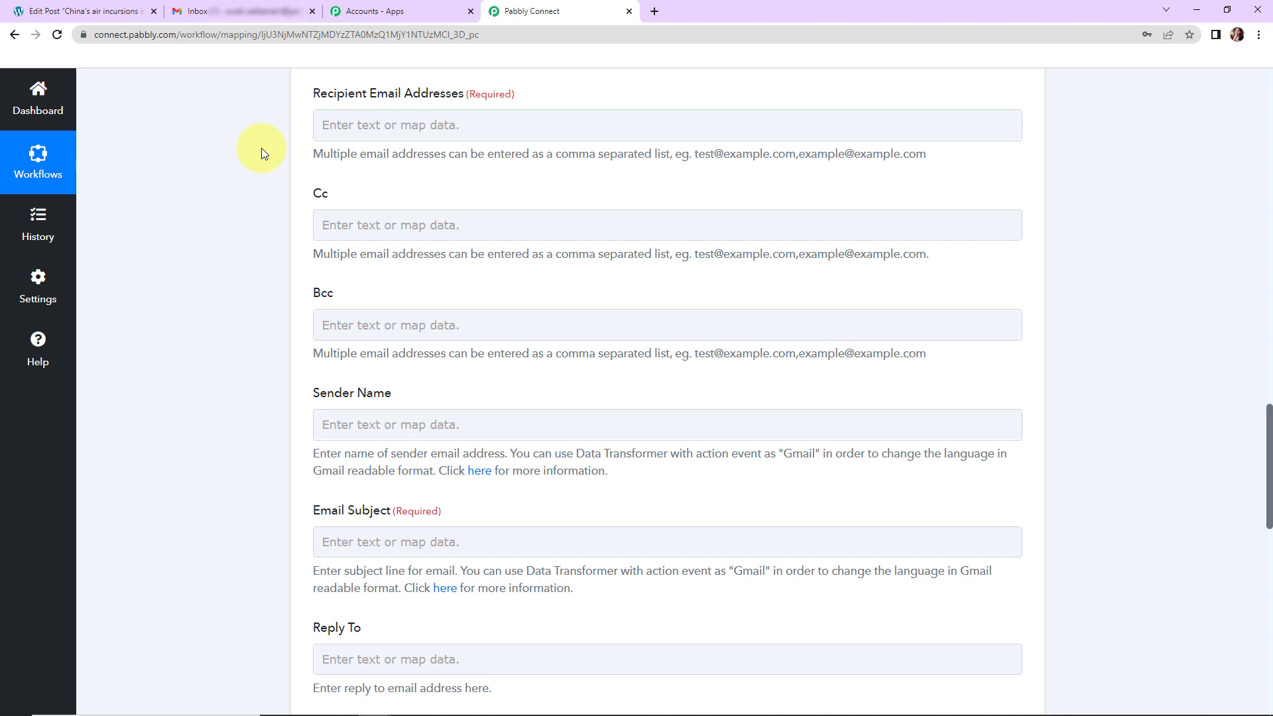
click(353, 125)
key(ctrl+v)
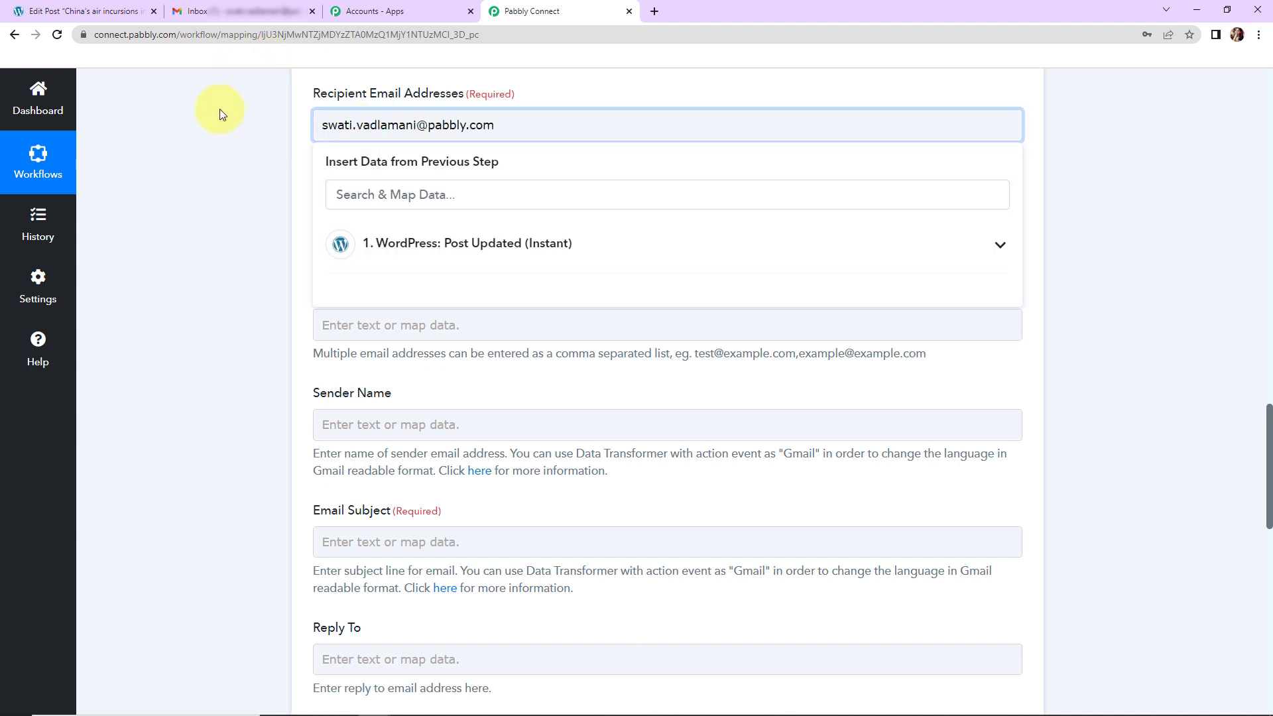
click(215, 108)
click(401, 222)
click(345, 196)
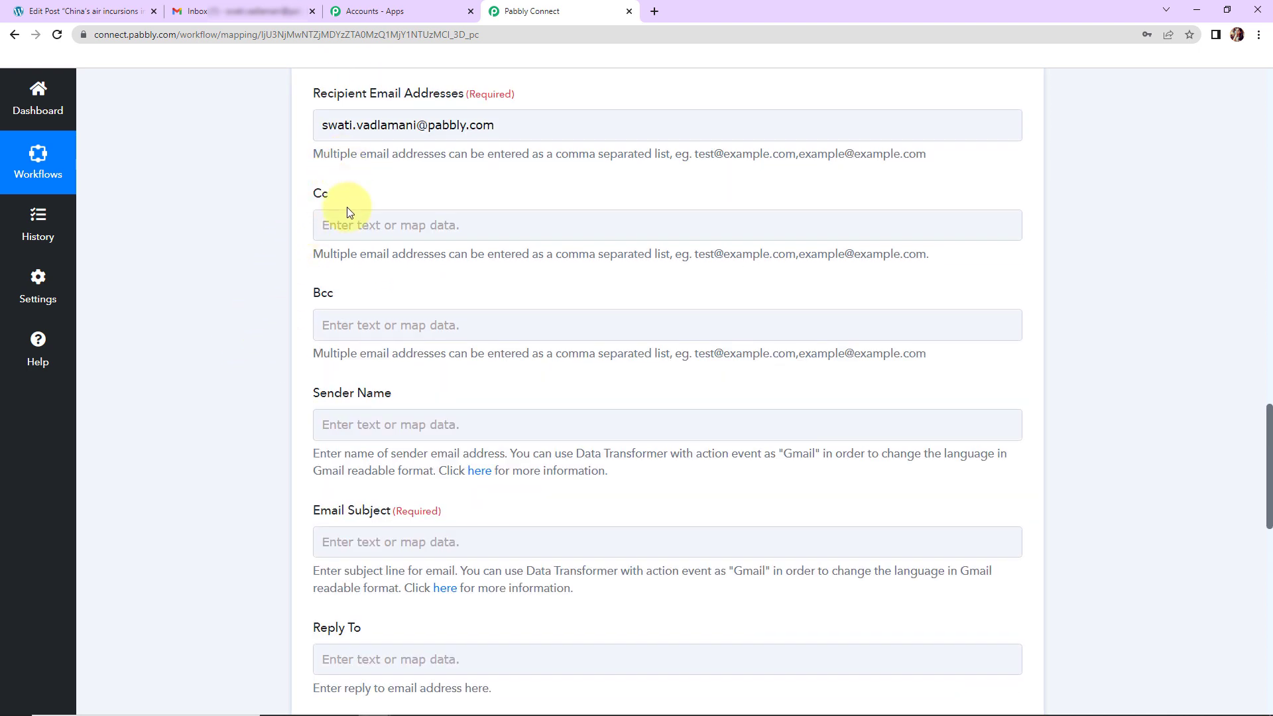
Enter Sender Name 'Pabbly Connect' and Email Subject 'Post Updation Alert'.
click(345, 423)
text(Pa)
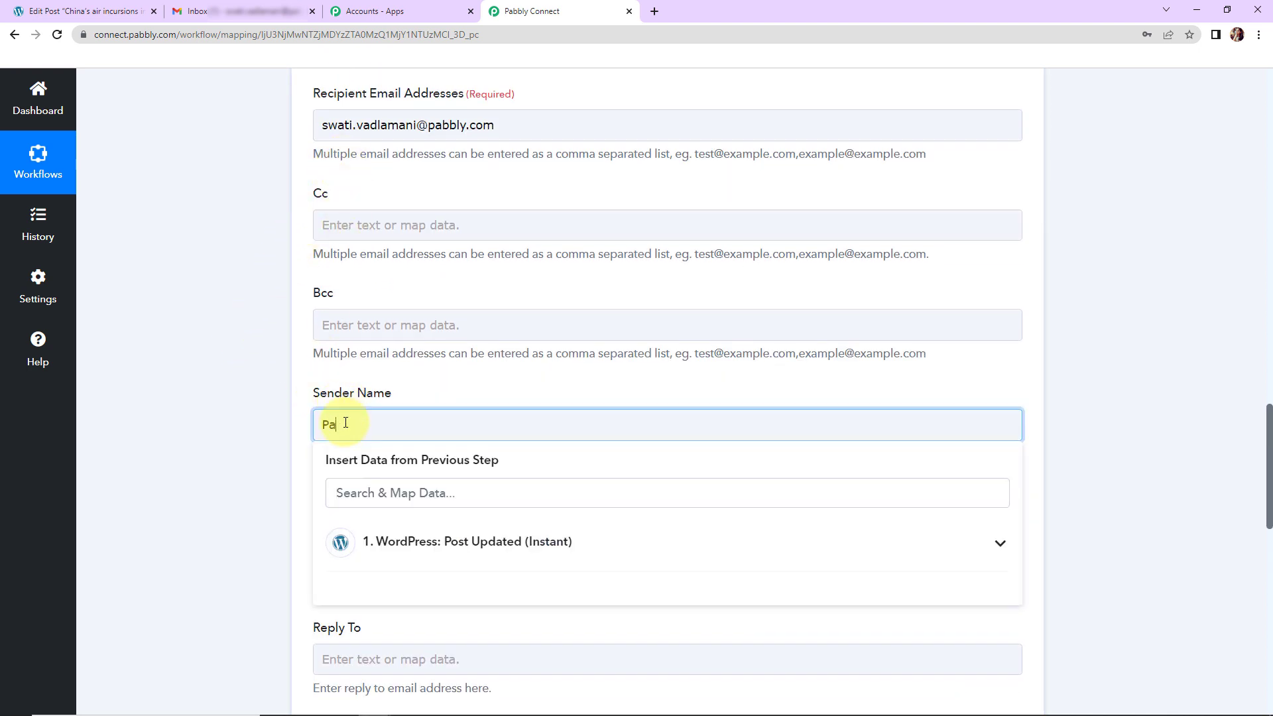
text(bbly Connect)
click(250, 482)
scroll(501, 503, down, 3)
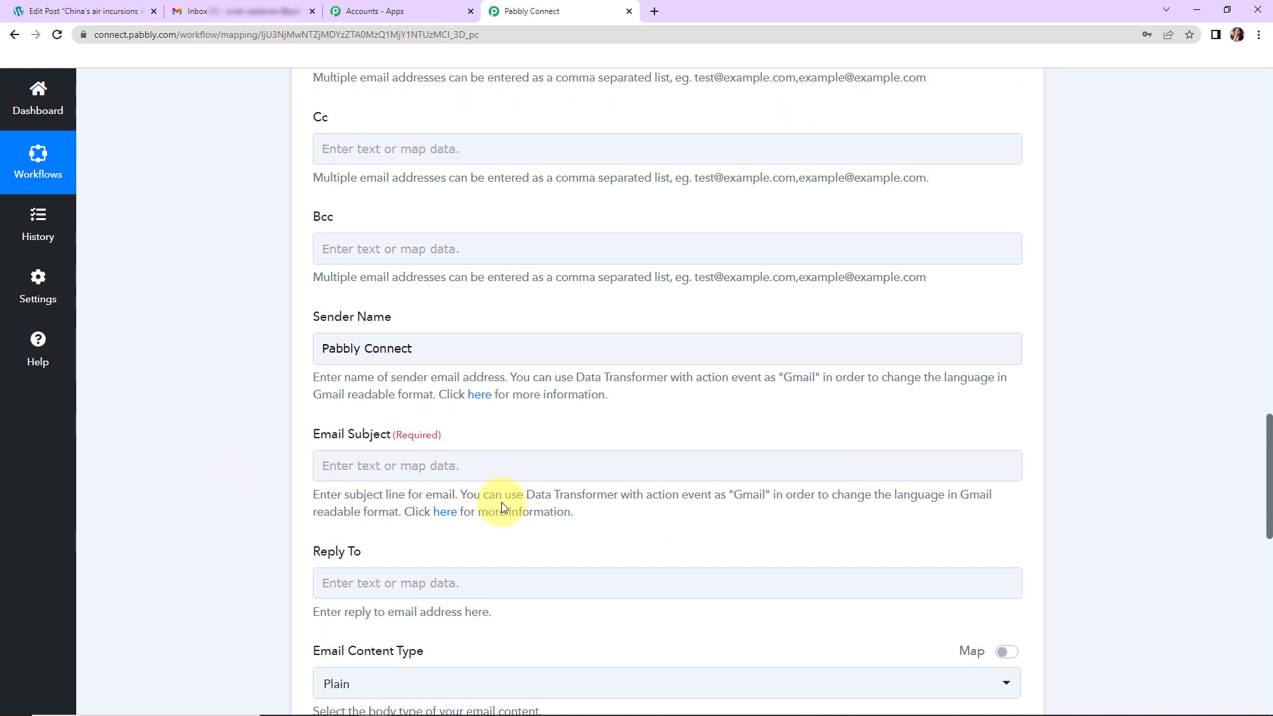
click(451, 394)
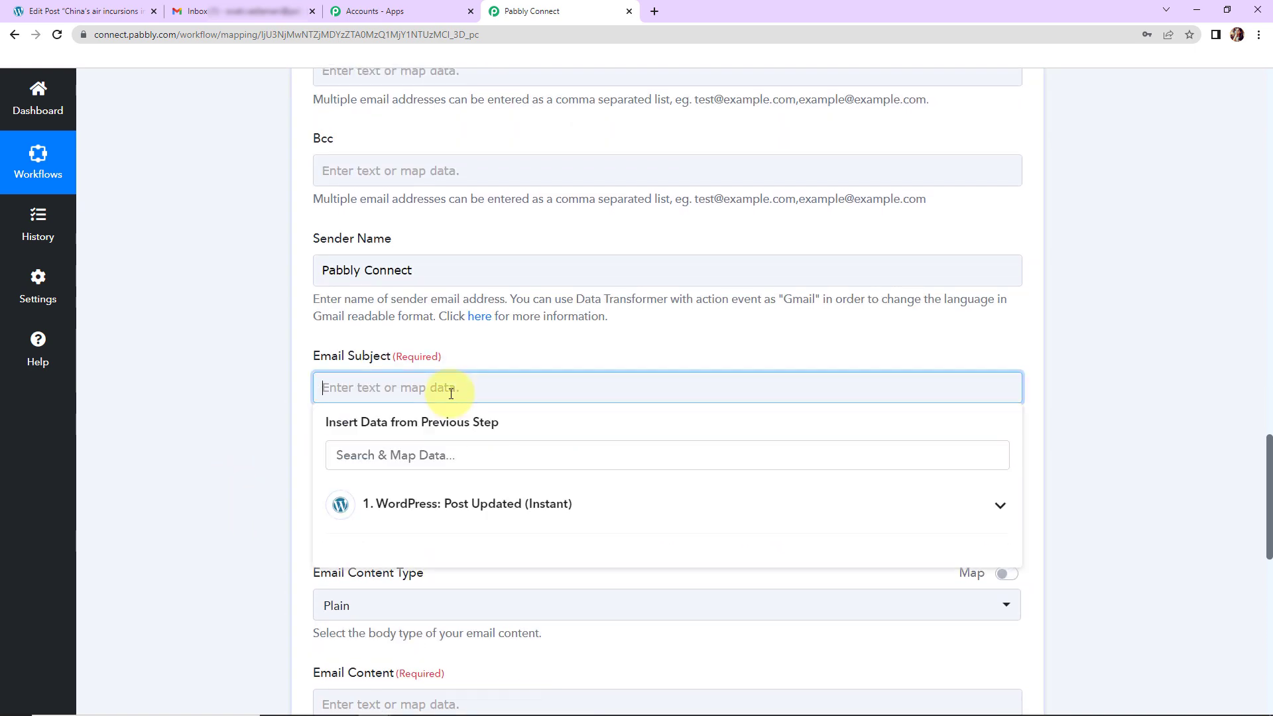
text(Post Updation Alert)
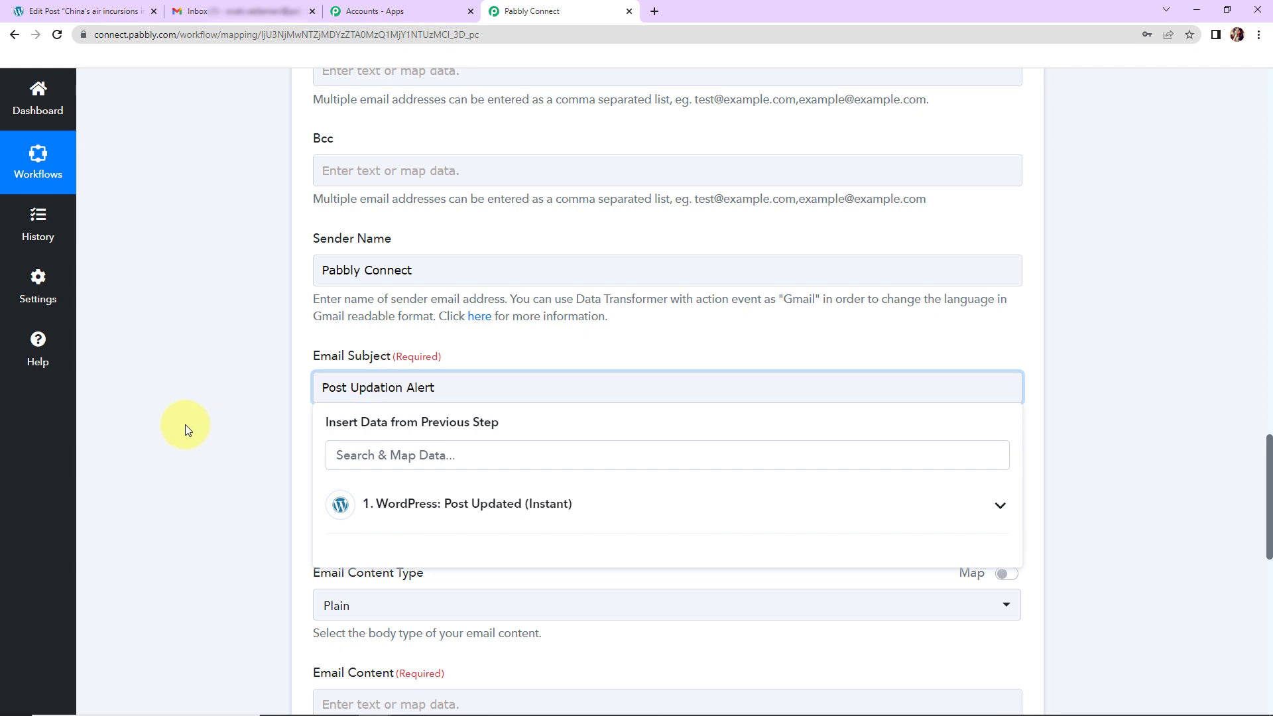
click(185, 424)
scroll(185, 424, down, 5)
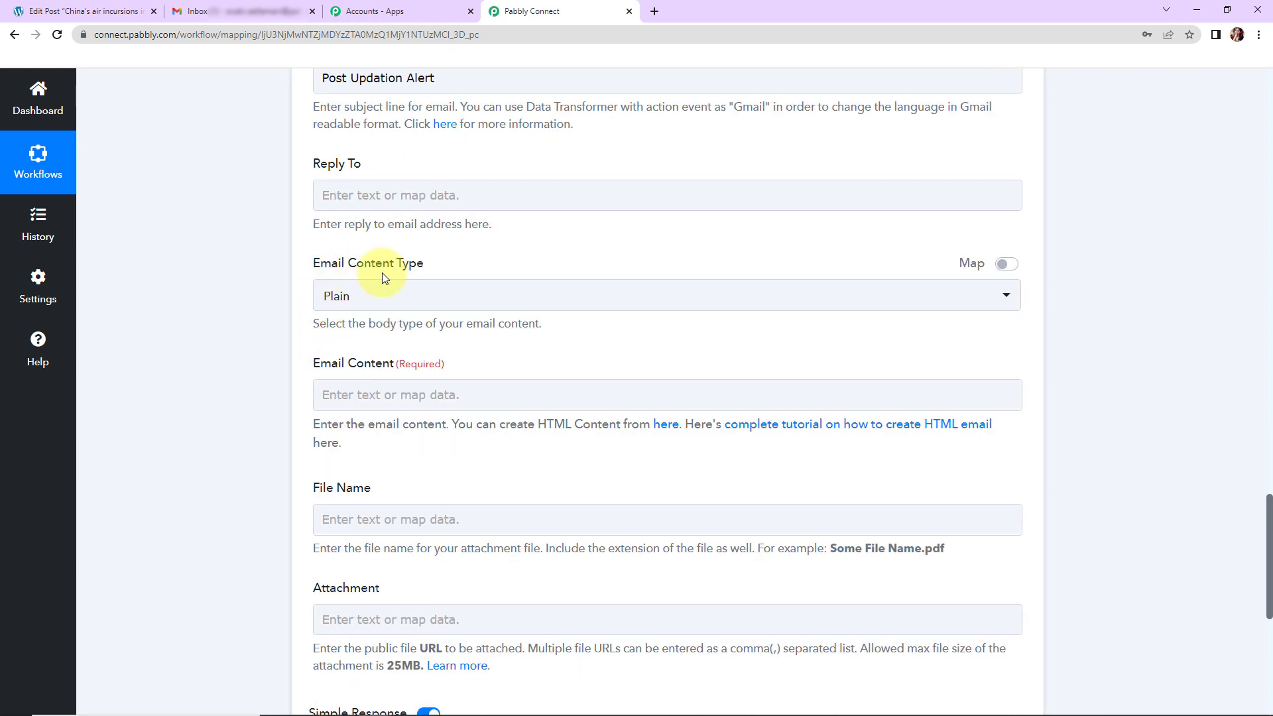
Start the email content with 'Alert!' followed by a new line 'WordPress post'.
click(478, 396)
text(Al)
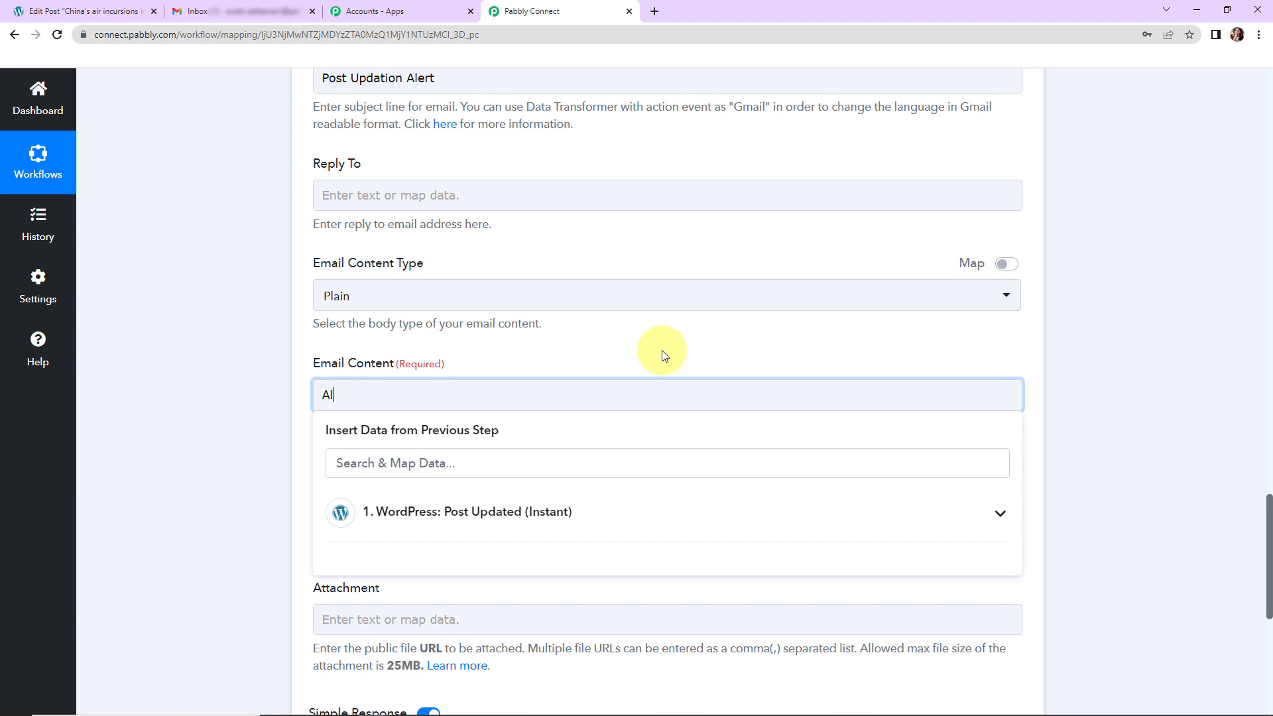
text(ert!)
key(Return)
text(Wor)
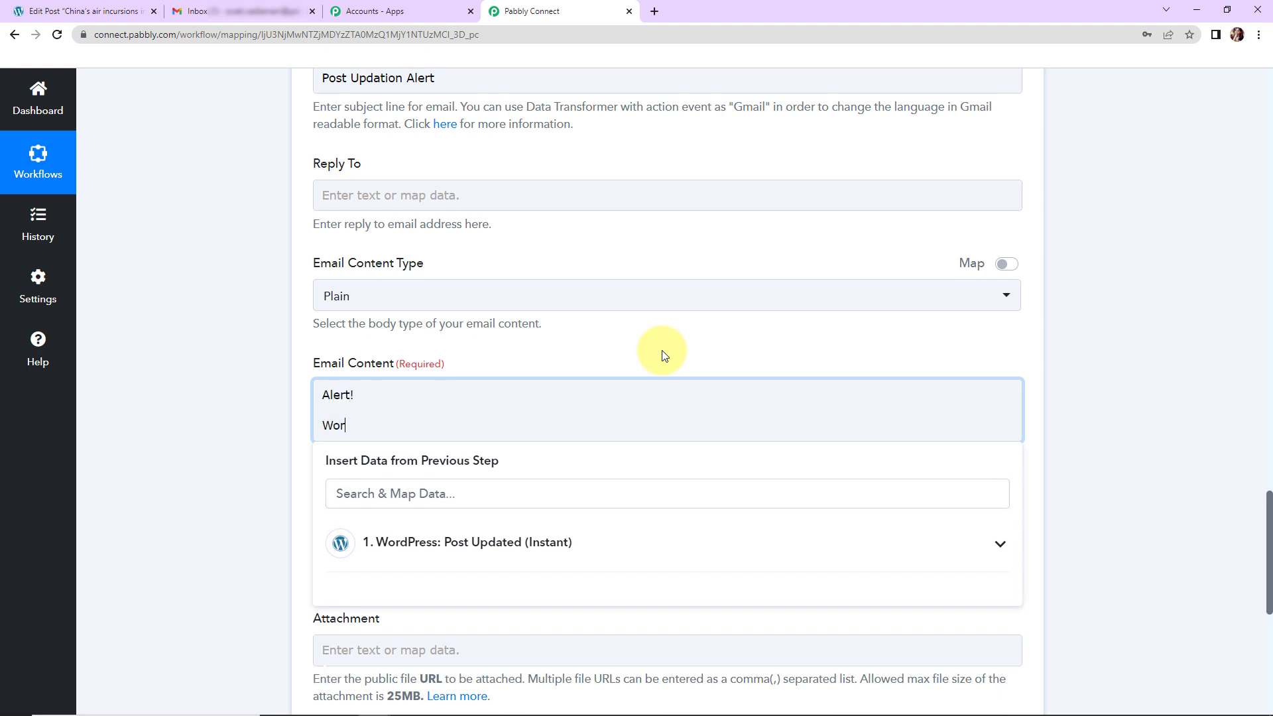
text(dPress post)
click(333, 339)
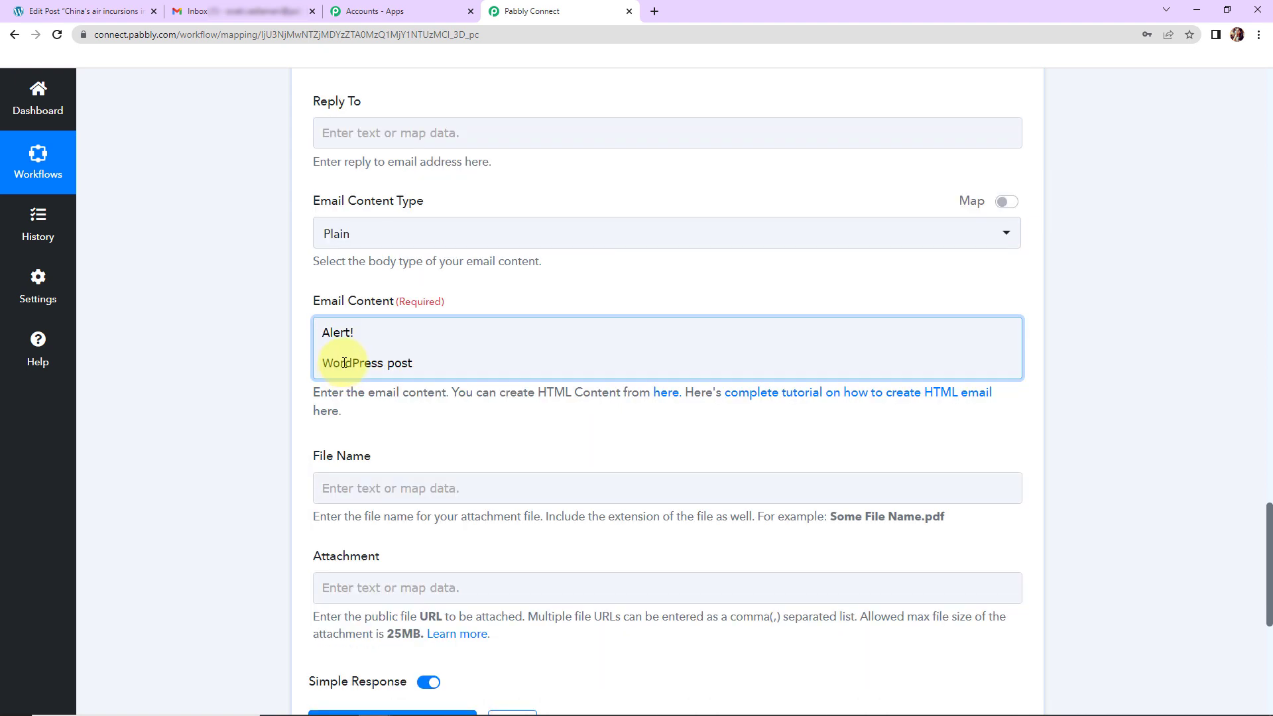
Insert the mapped Post Before Post Title, then add 'has been updated.' and 'Updated Version:'.
click(426, 364)
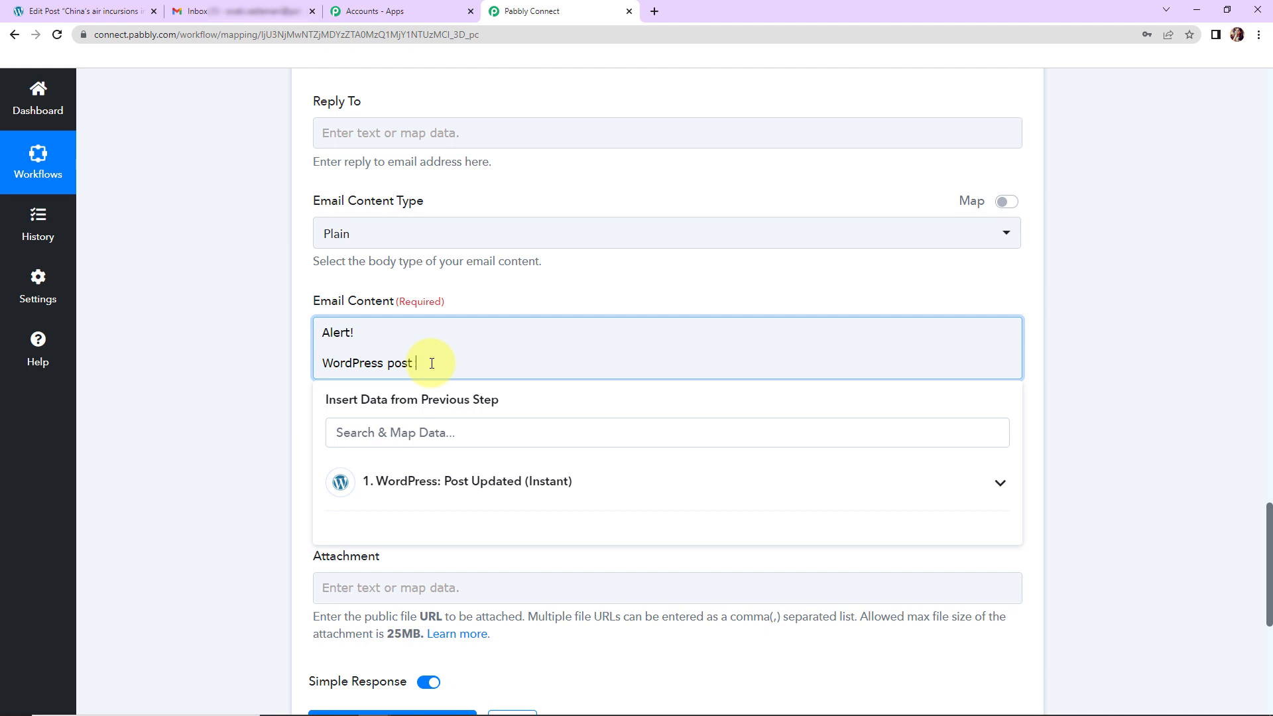
scroll(1268, 528, down, 2)
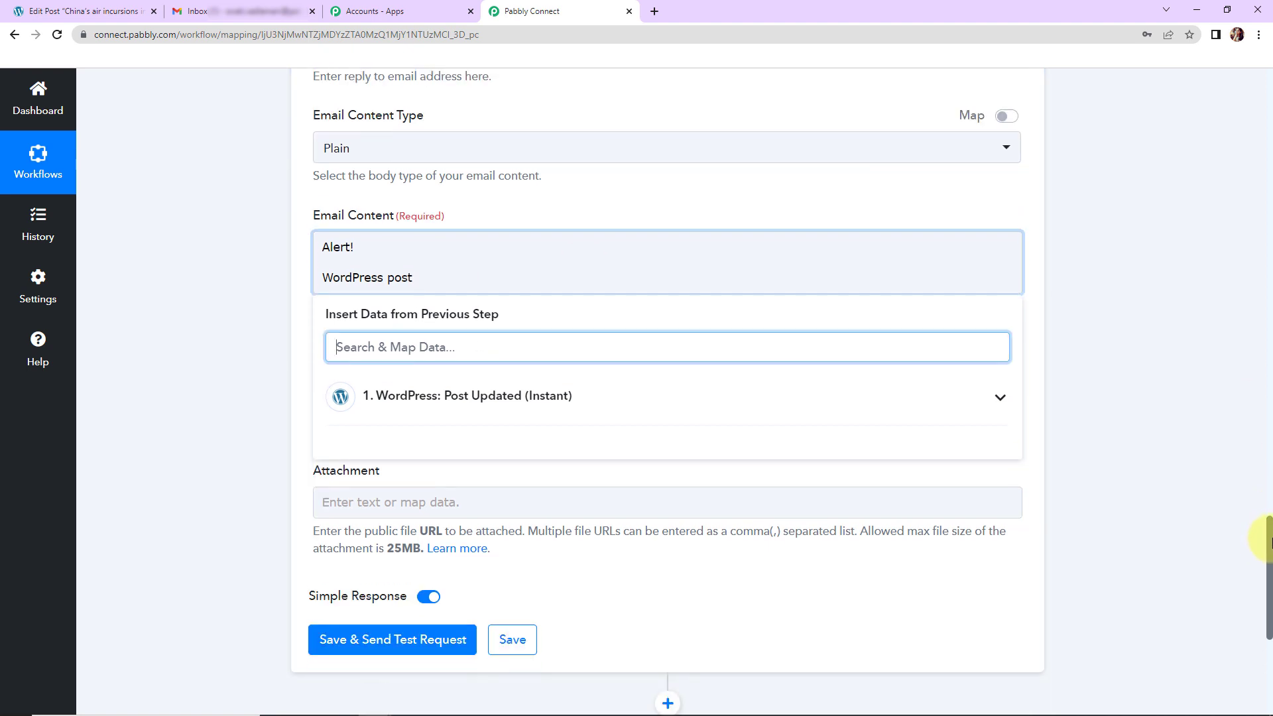
click(507, 391)
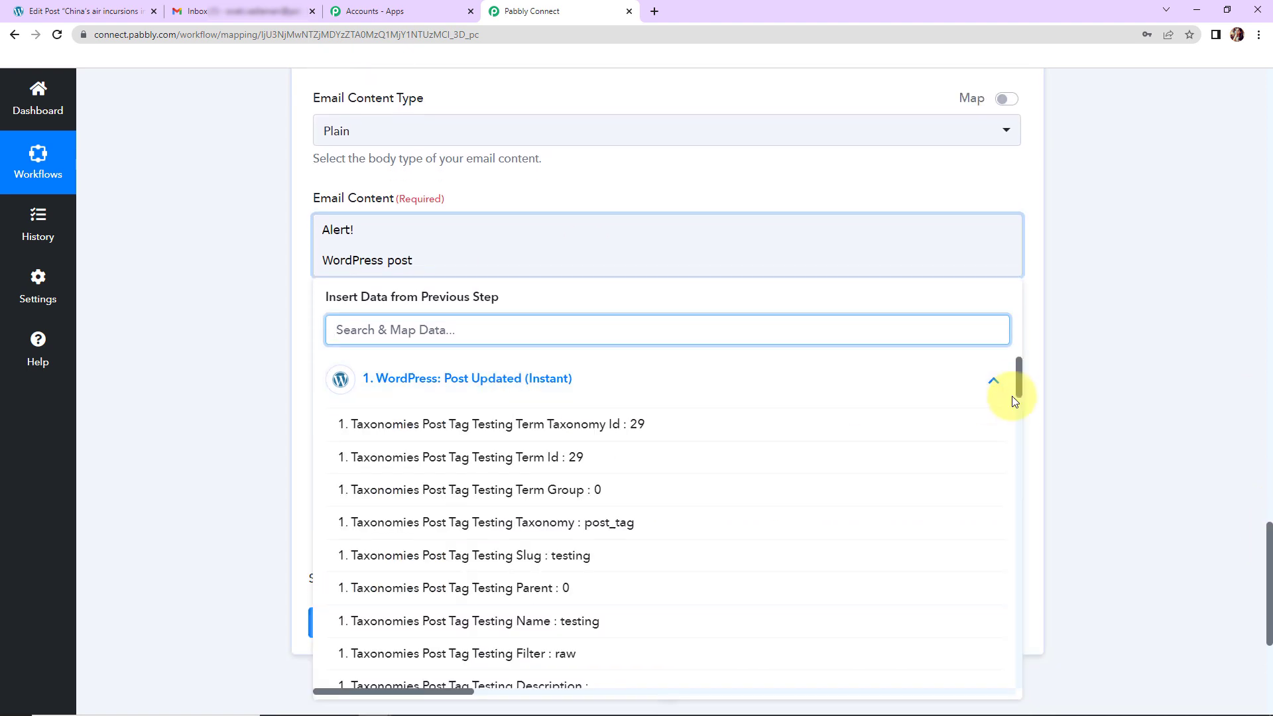
drag(1020, 374, 1011, 502)
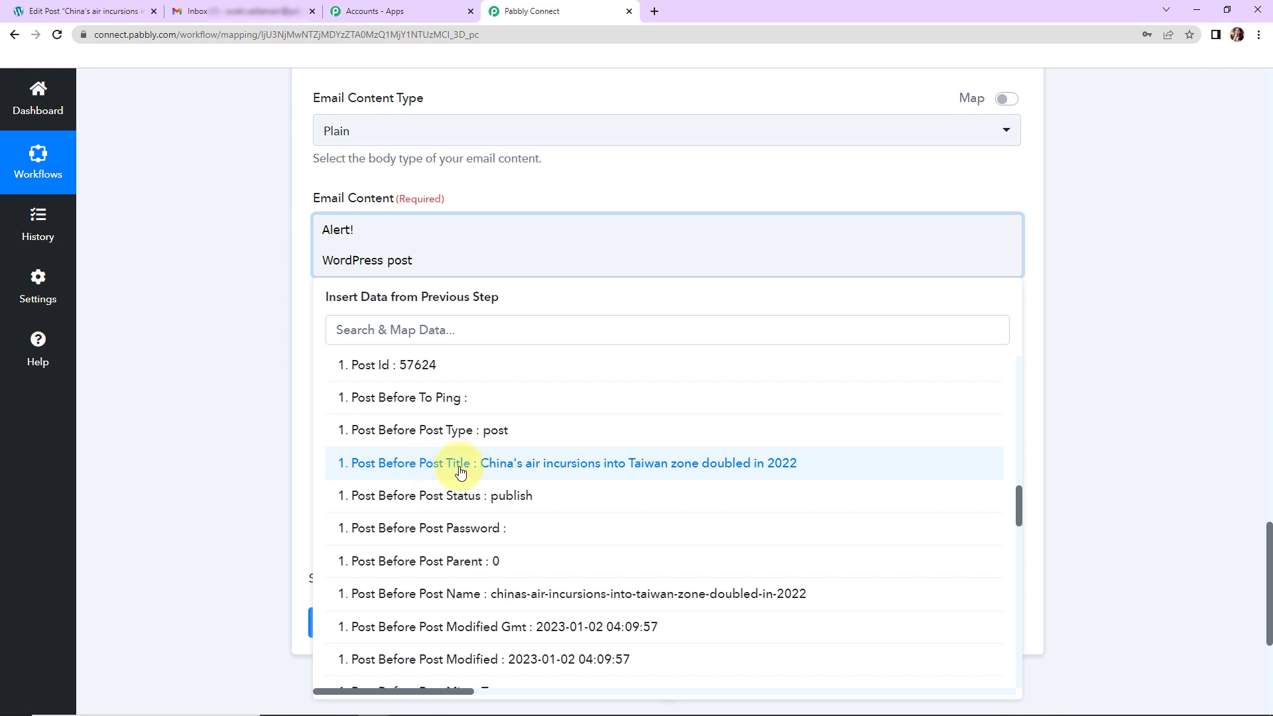
click(808, 471)
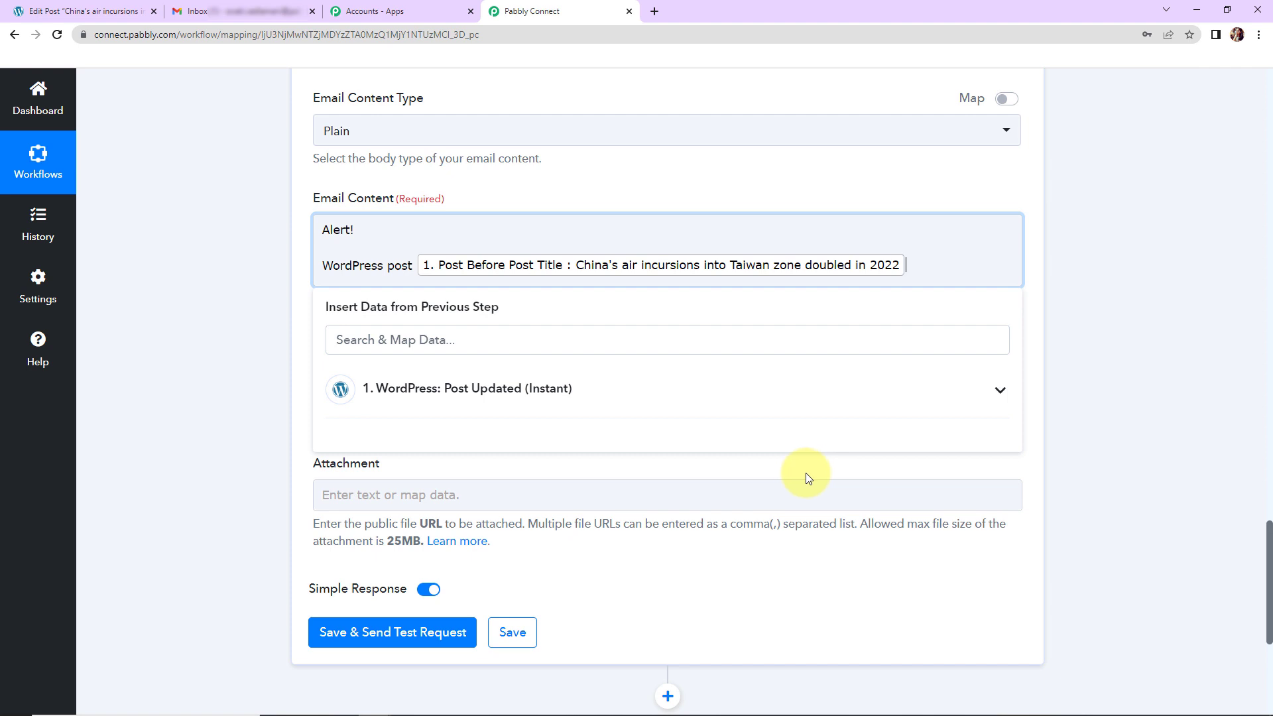
text(has been updated.)
key(Return)
text(Updated Version:)
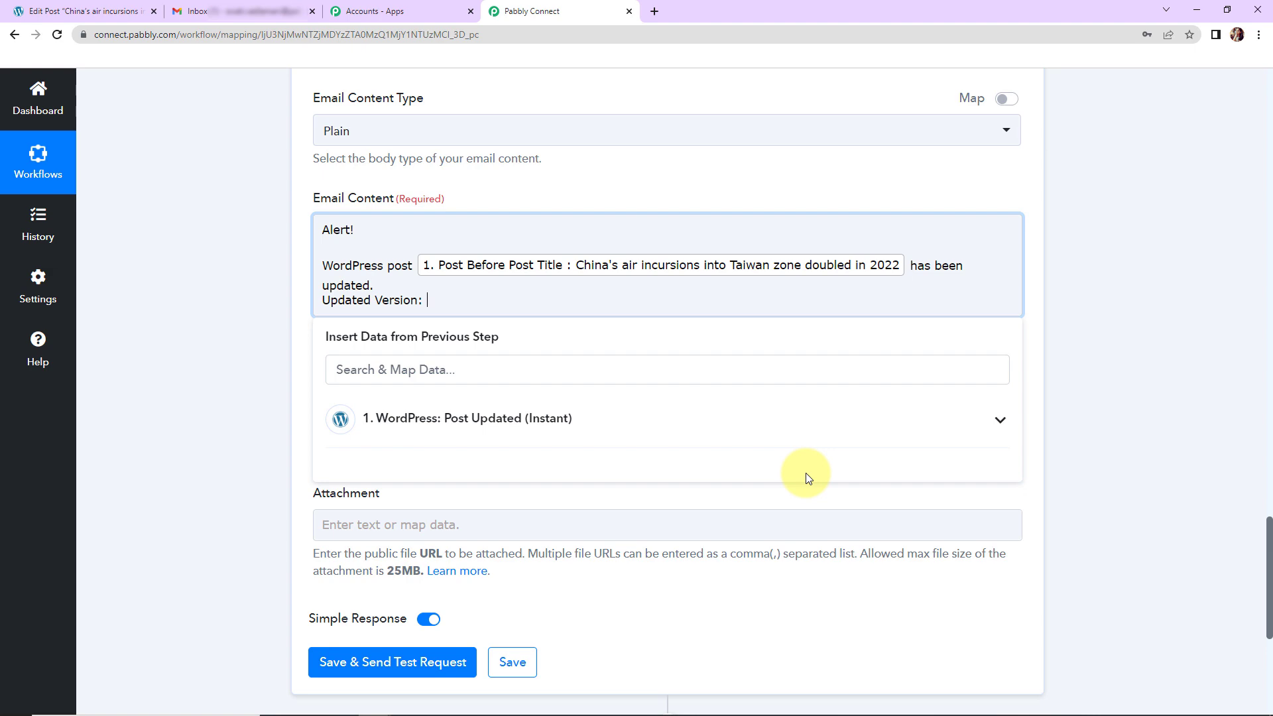
Map Post Post Content after 'Updated Version:' and close the email body with 'Regards'.
click(532, 427)
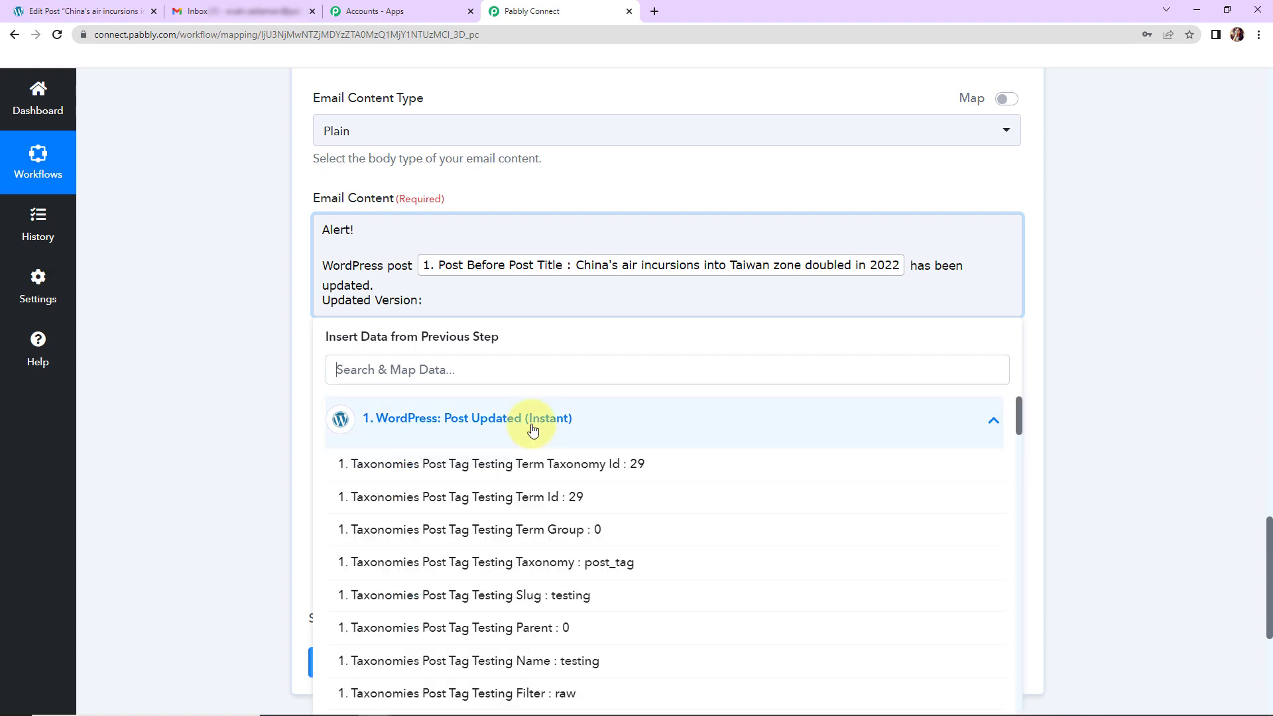
scroll(1268, 534, down, 3)
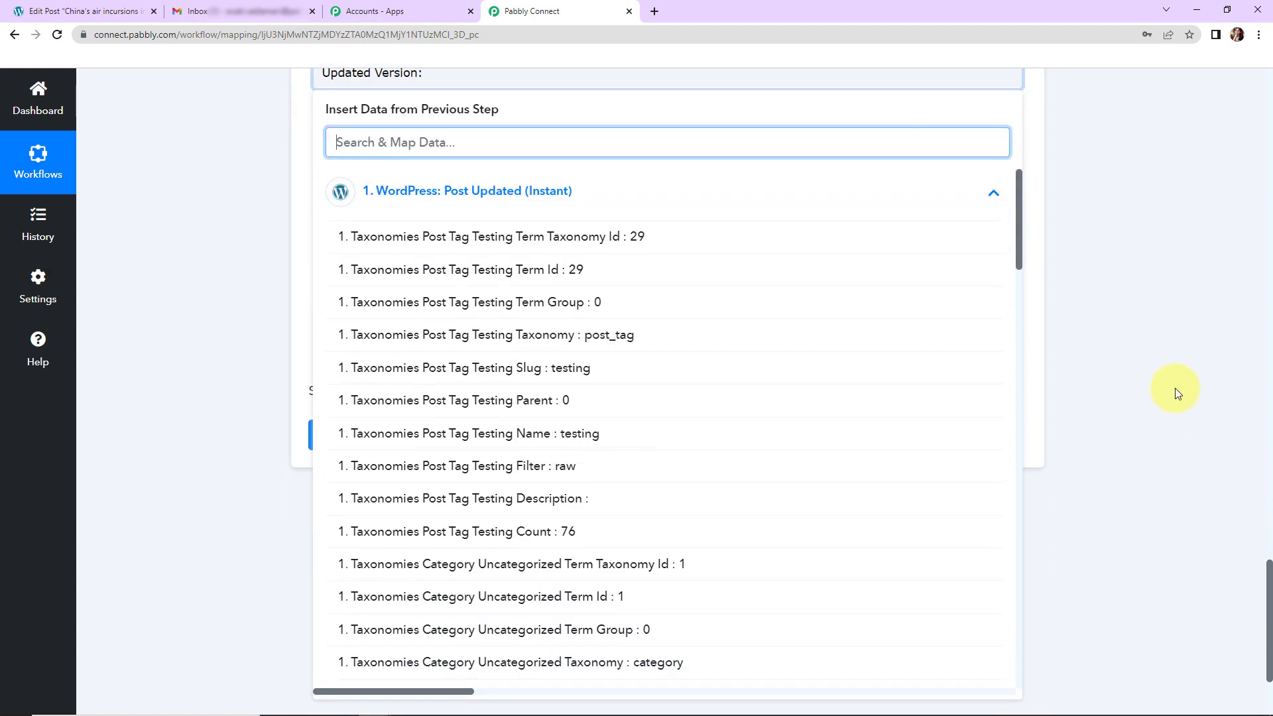
drag(1017, 243, 291, 519)
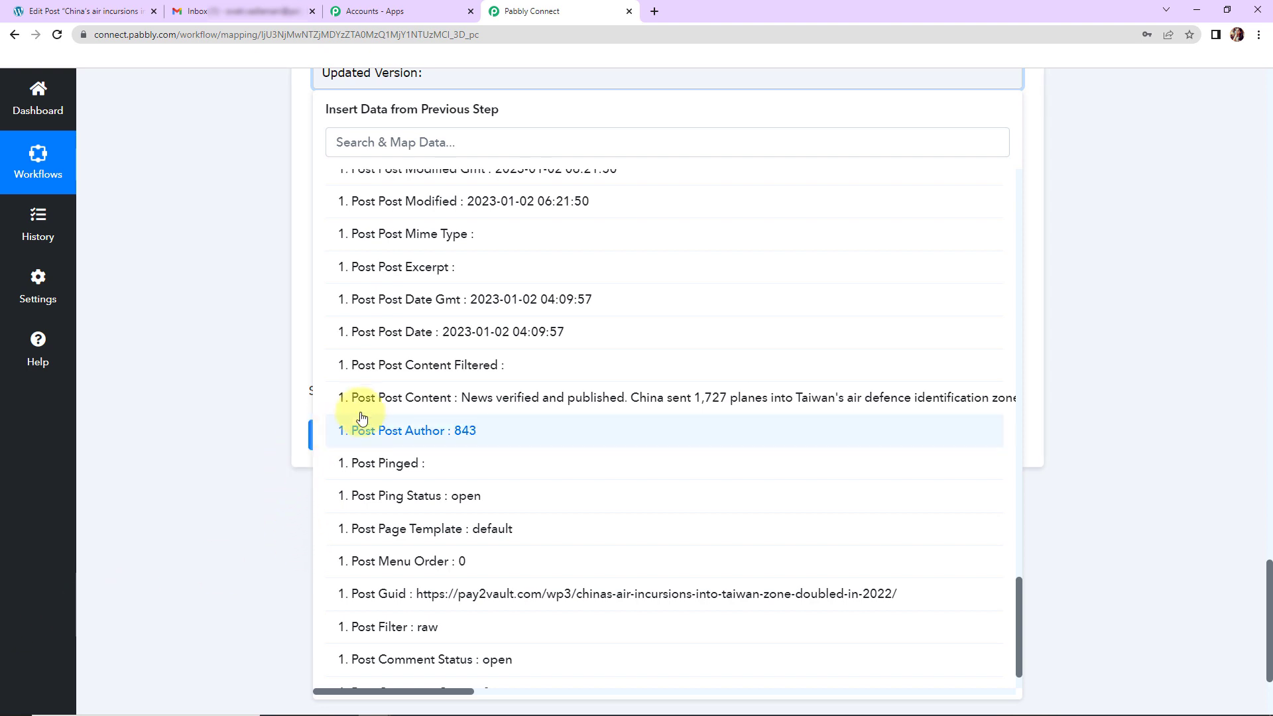
click(524, 402)
scroll(1017, 312, up, 2)
click(1018, 312)
key(Return)
key(Return)
text(Regards)
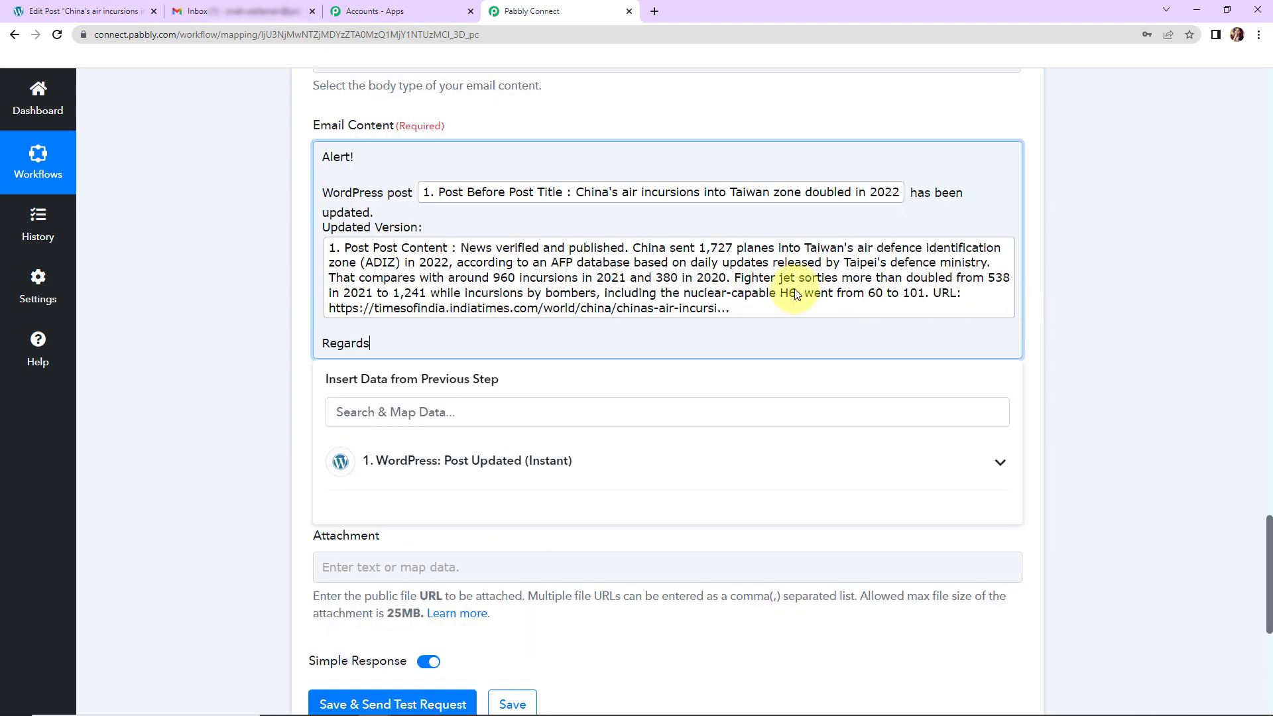
click(171, 396)
click(344, 462)
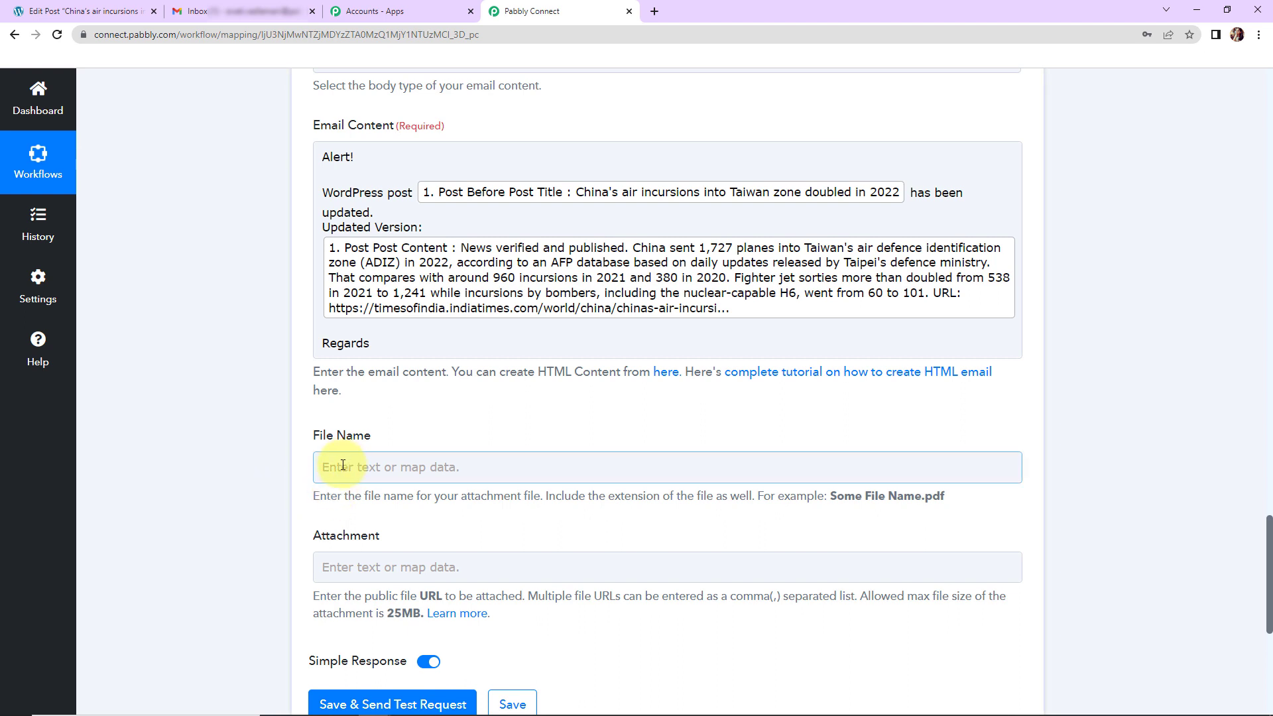
Save the Gmail step, send a test email, and check it arrived in the Gmail inbox.
click(332, 565)
scroll(253, 486, down, 5)
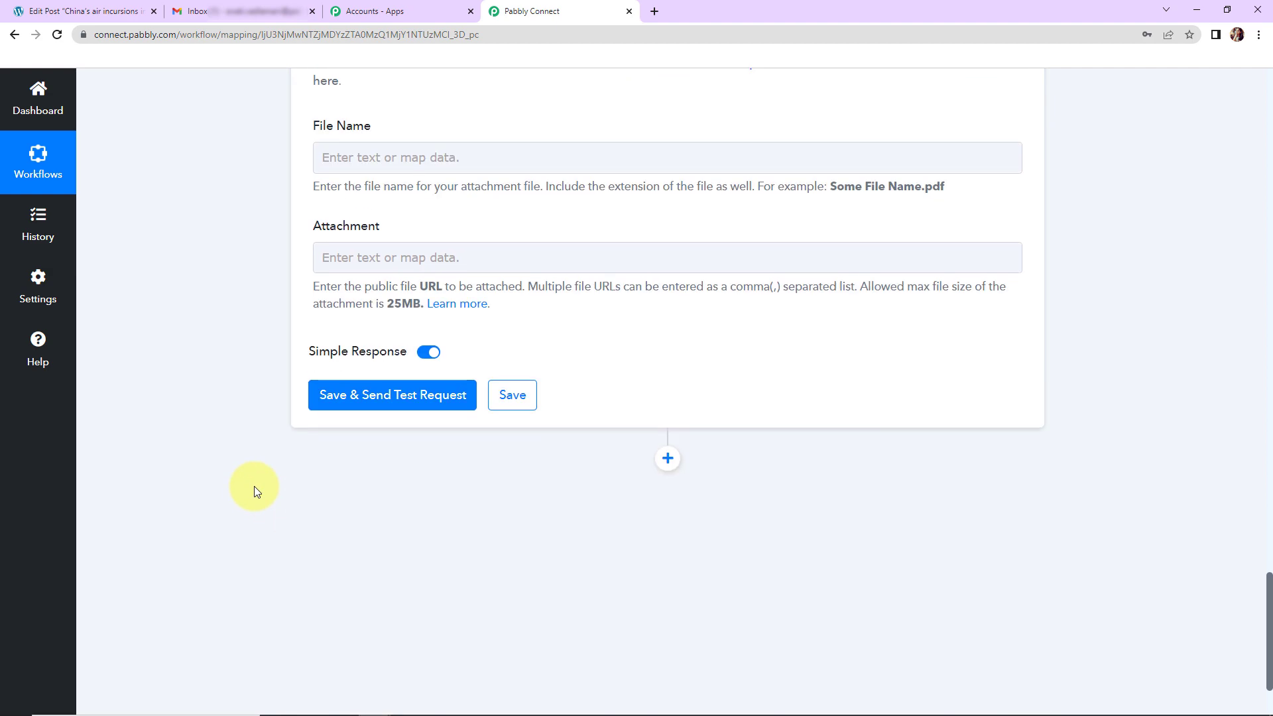
click(397, 398)
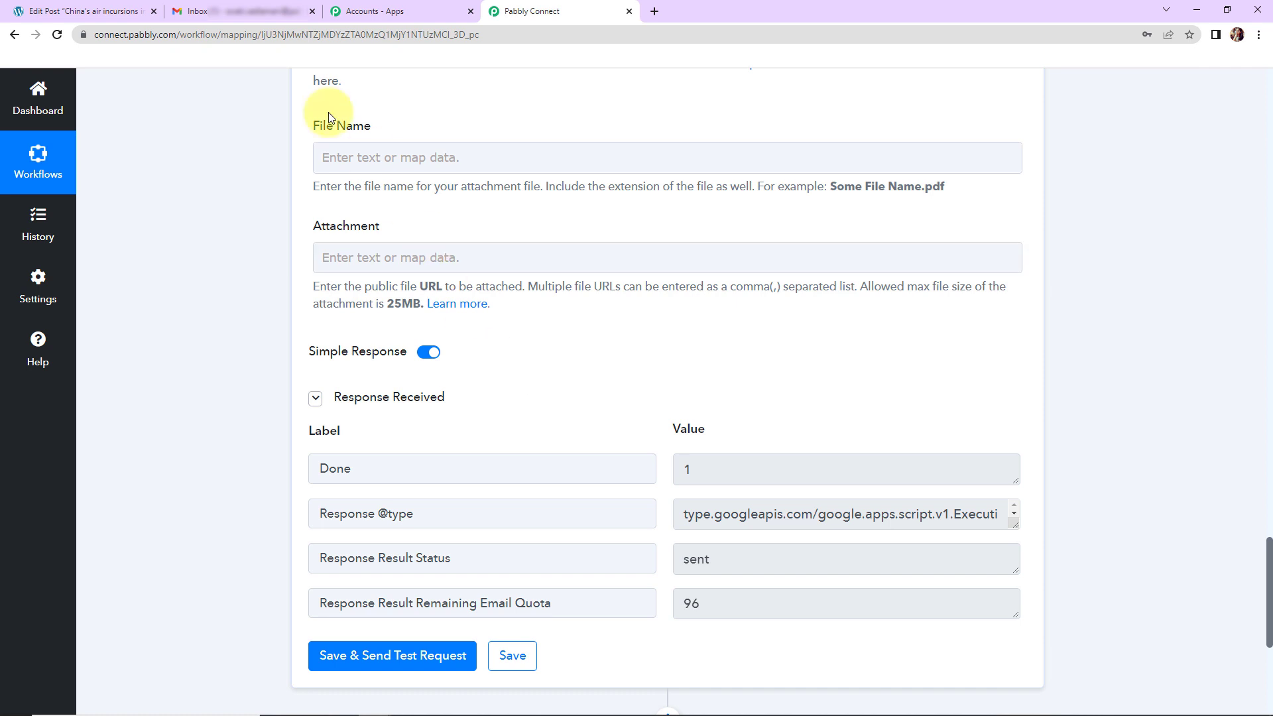
click(245, 13)
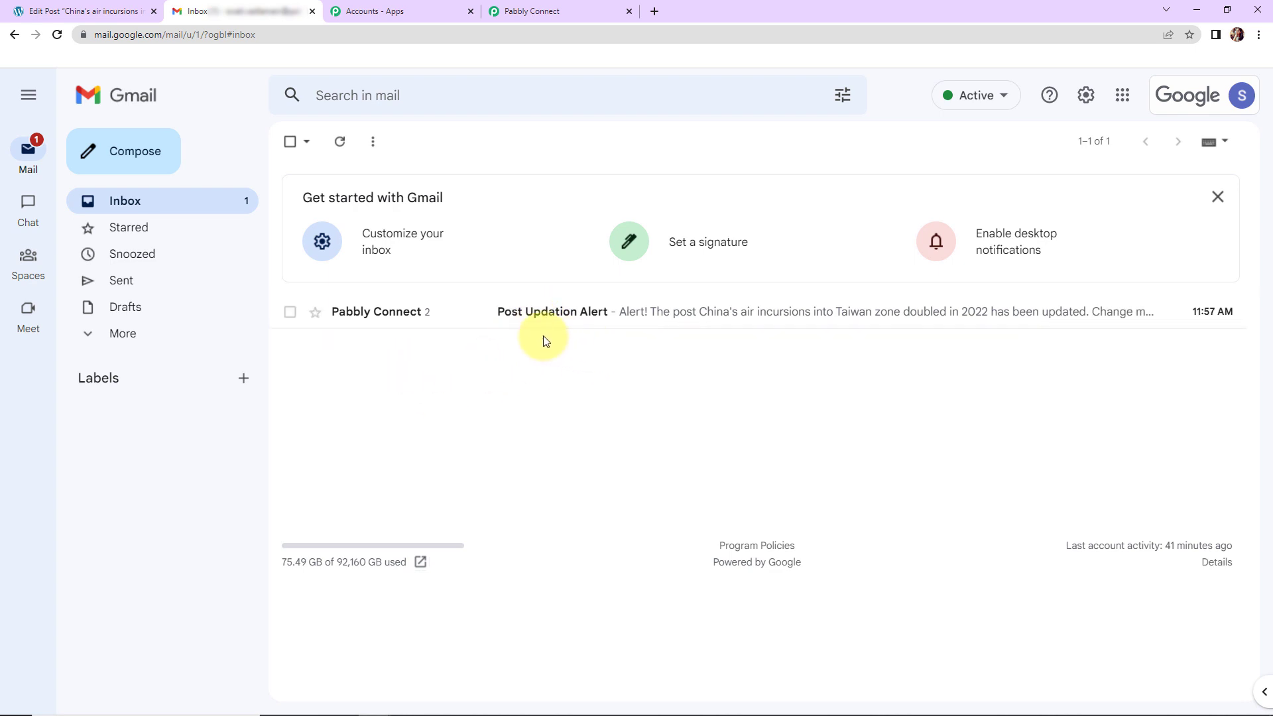
Open the Post Updation Alert email and highlight its change line and article paragraph.
click(543, 317)
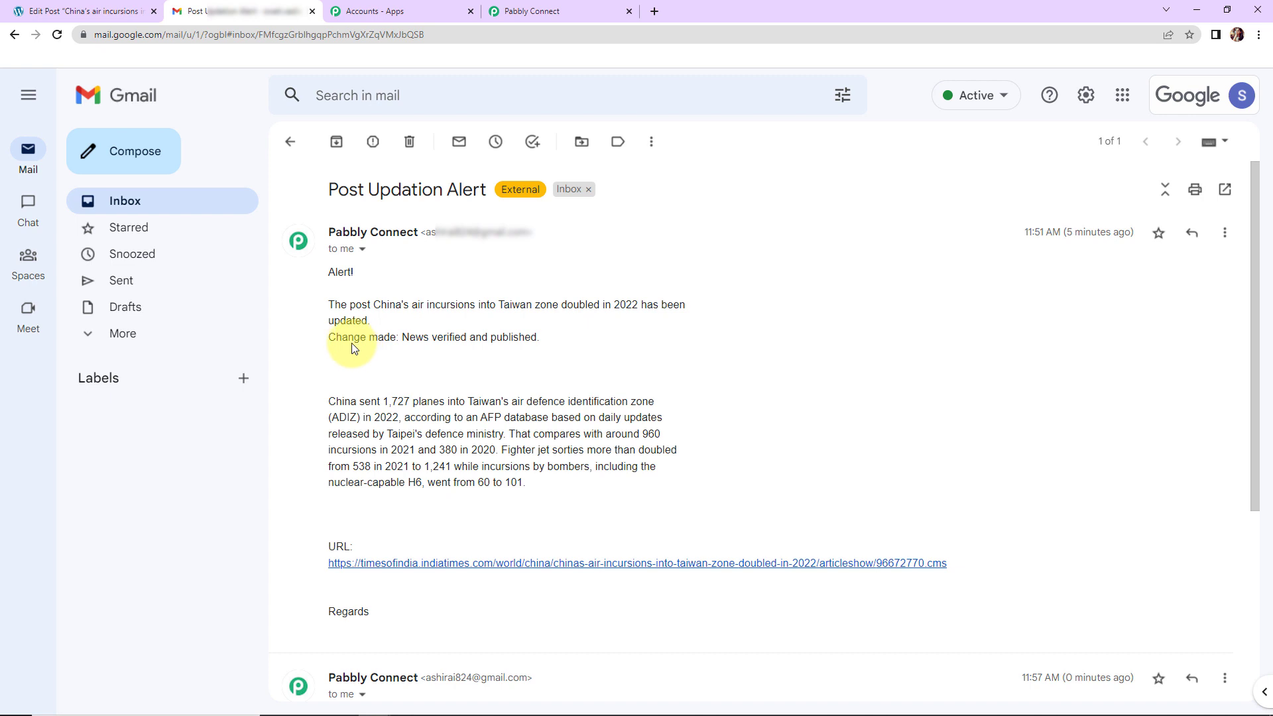
drag(403, 338, 539, 336)
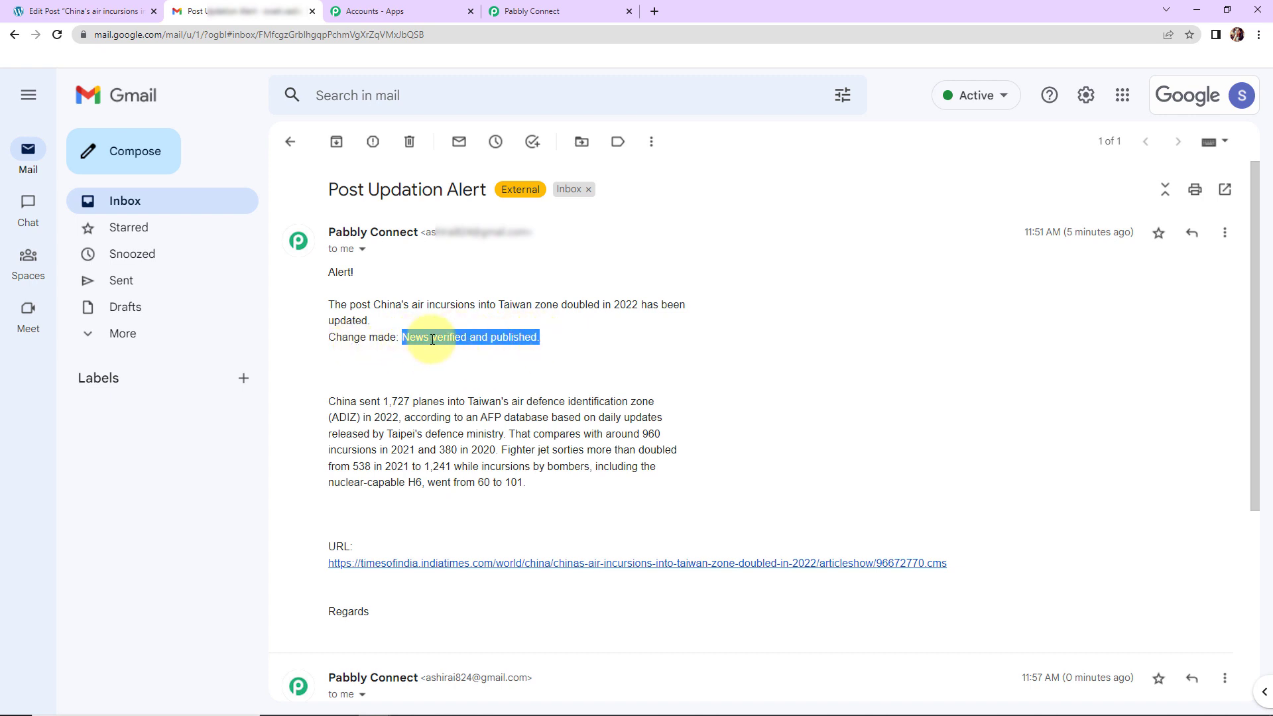
drag(325, 401, 556, 487)
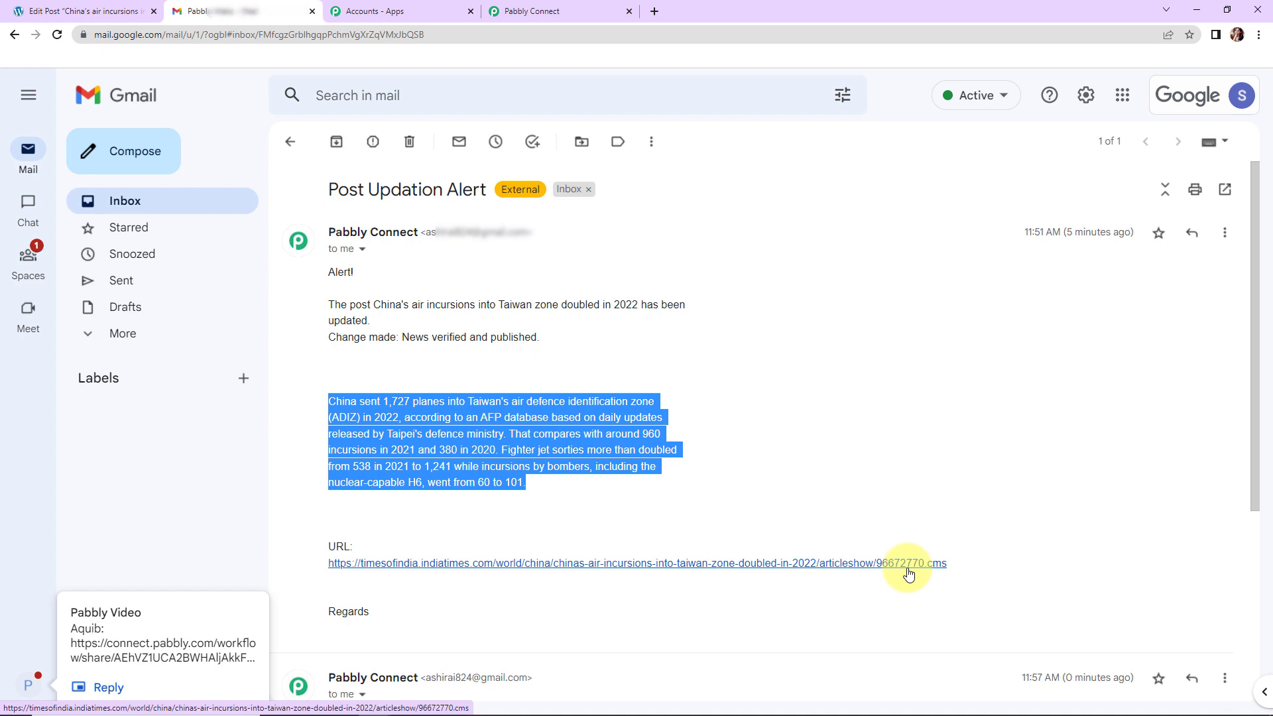
click(45, 13)
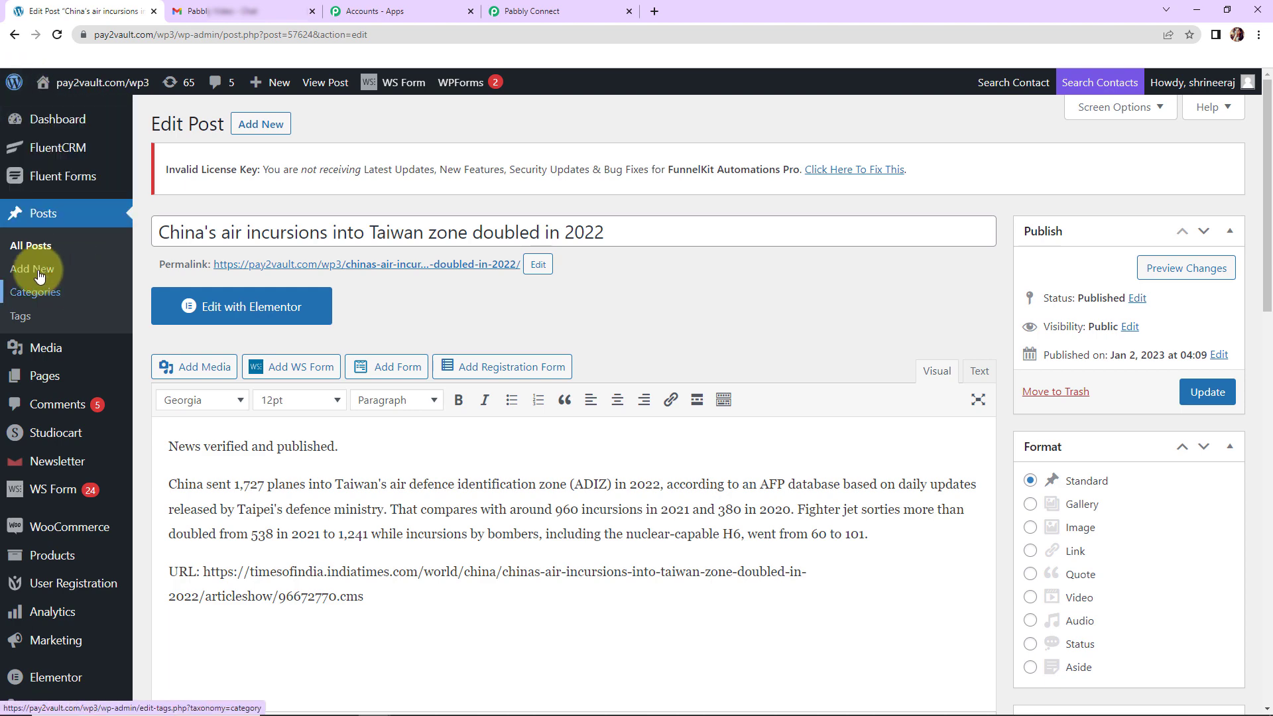
Make 'Armed attack on Mexican prison leaves 14 dead' begin with 'Updated Version - Demo' and update it.
click(16, 252)
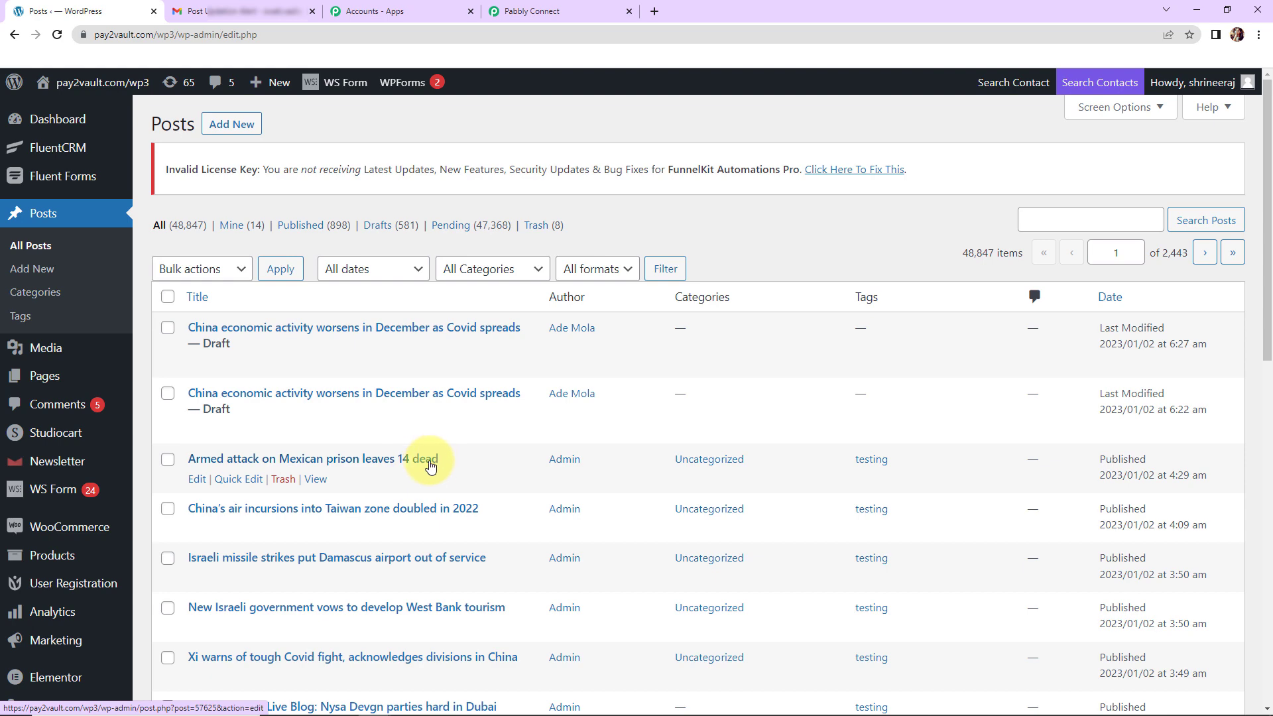
click(397, 459)
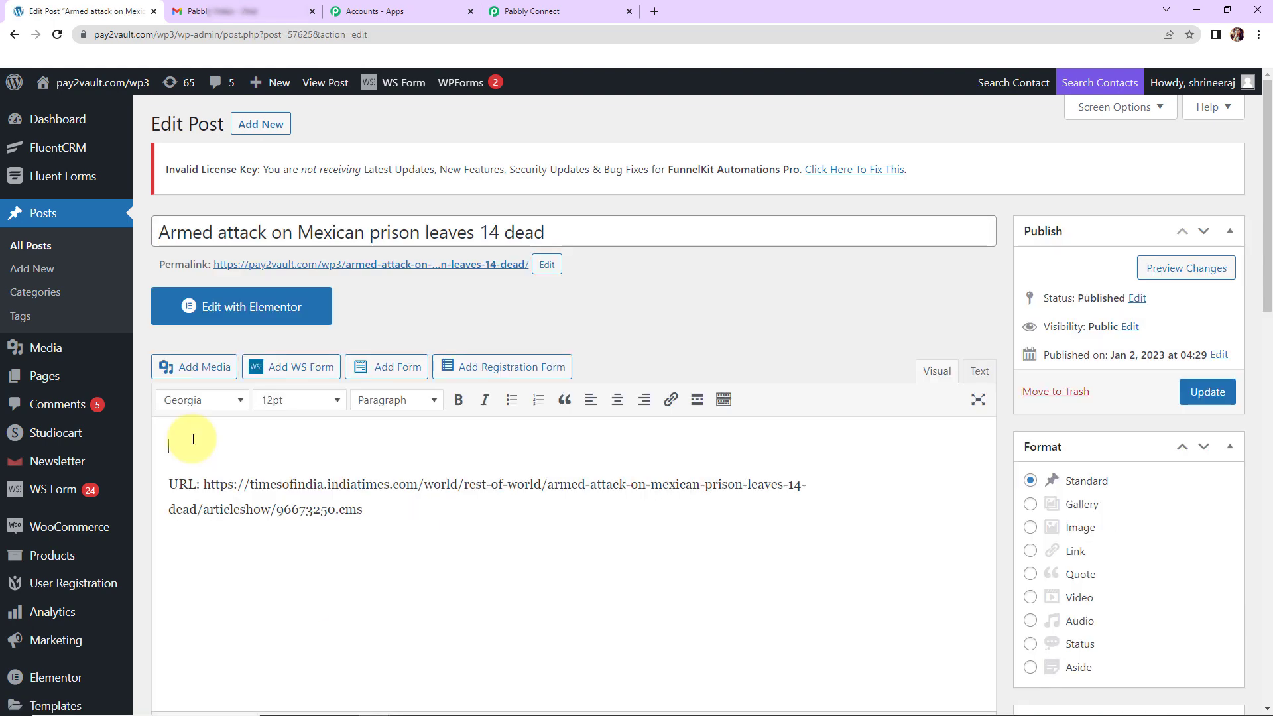
text(dated Version - Demo)
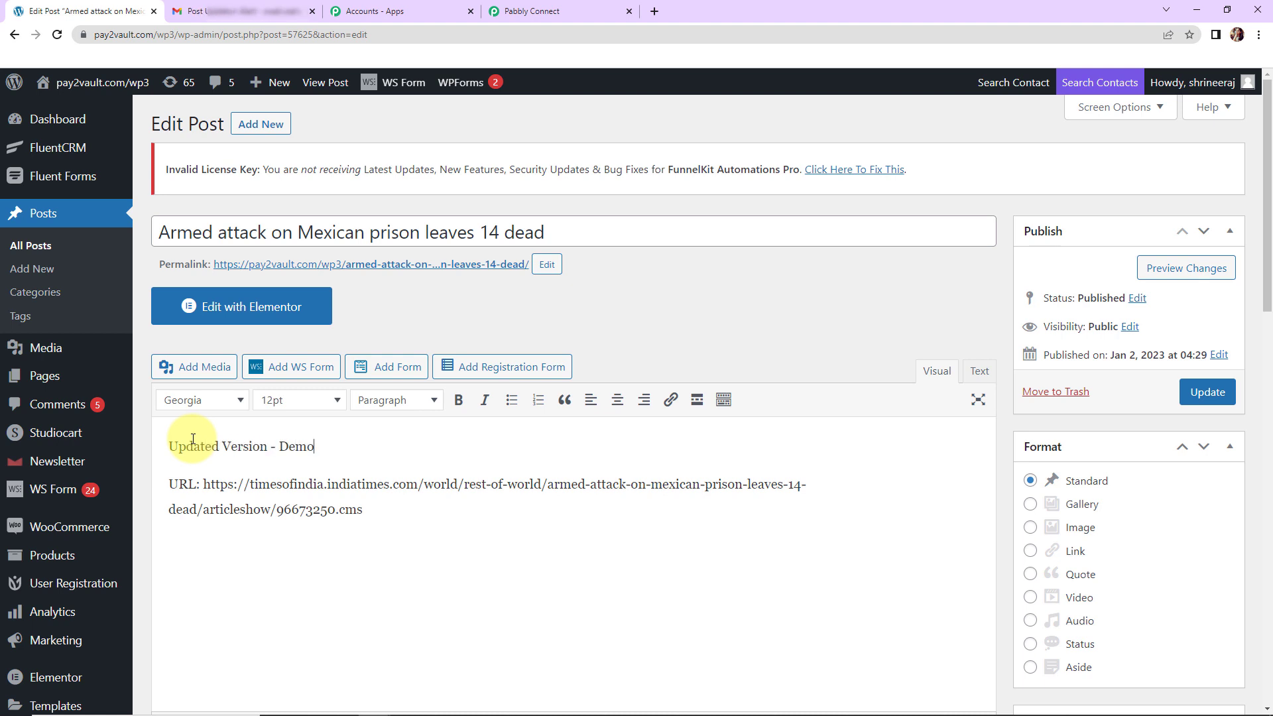
click(1197, 392)
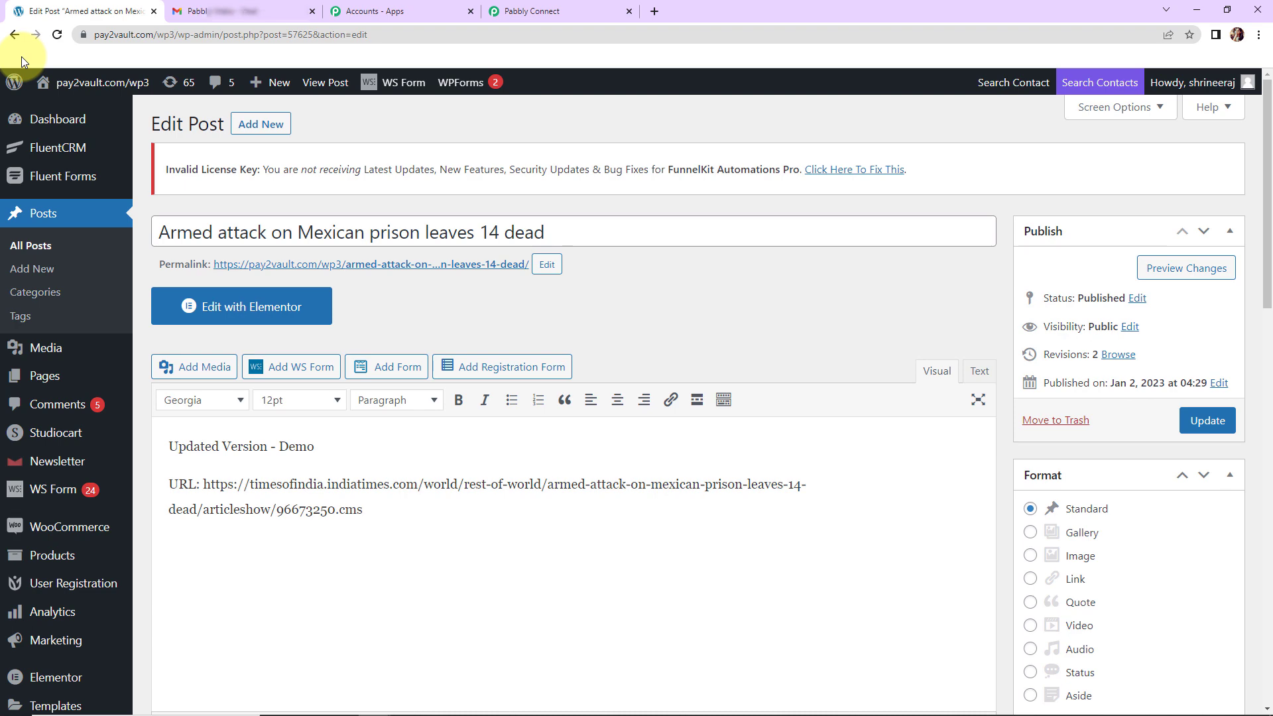
click(234, 18)
Check the newest Post Updation Alert in Gmail for the 'Updated Version - Demo' change.
click(126, 202)
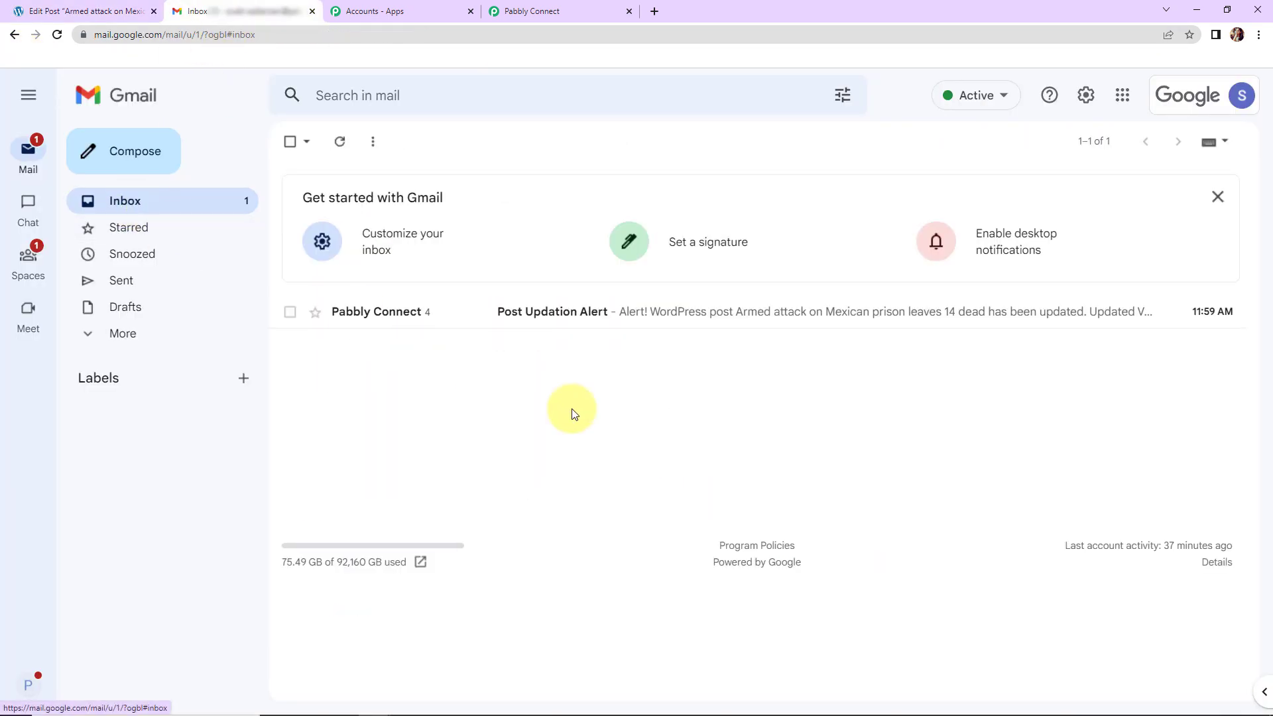
click(583, 312)
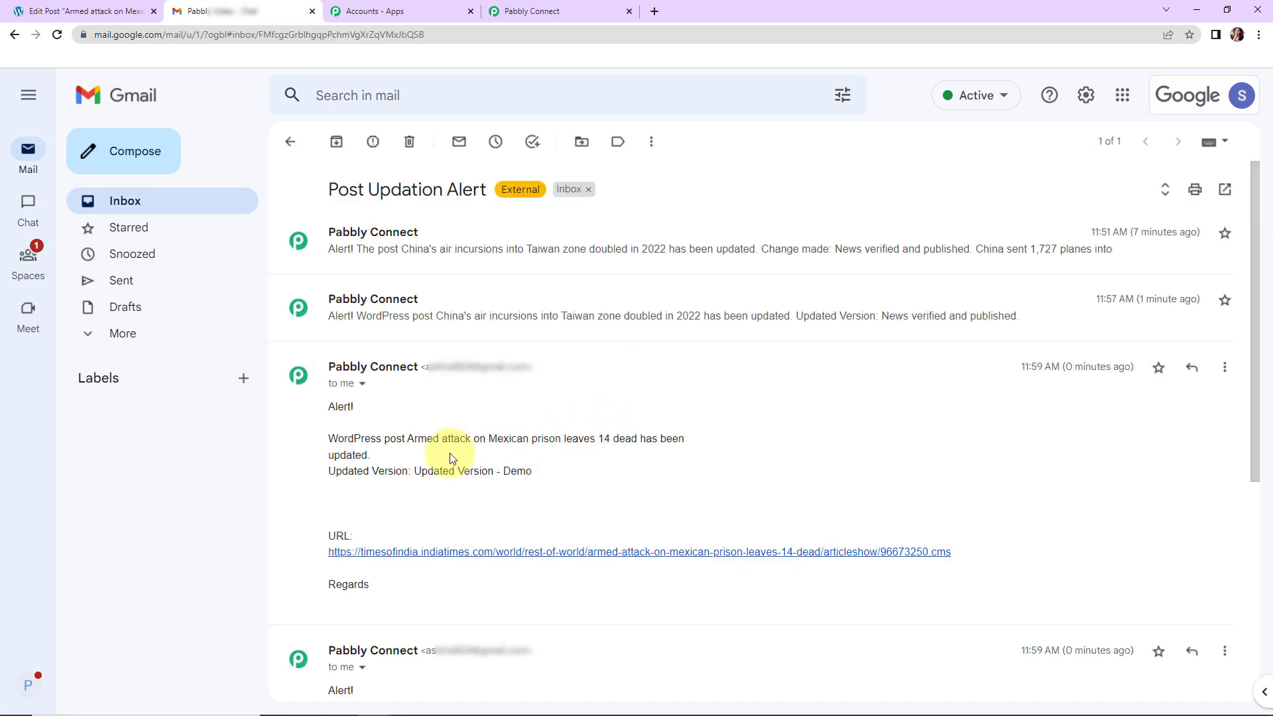
scroll(556, 414, down, 5)
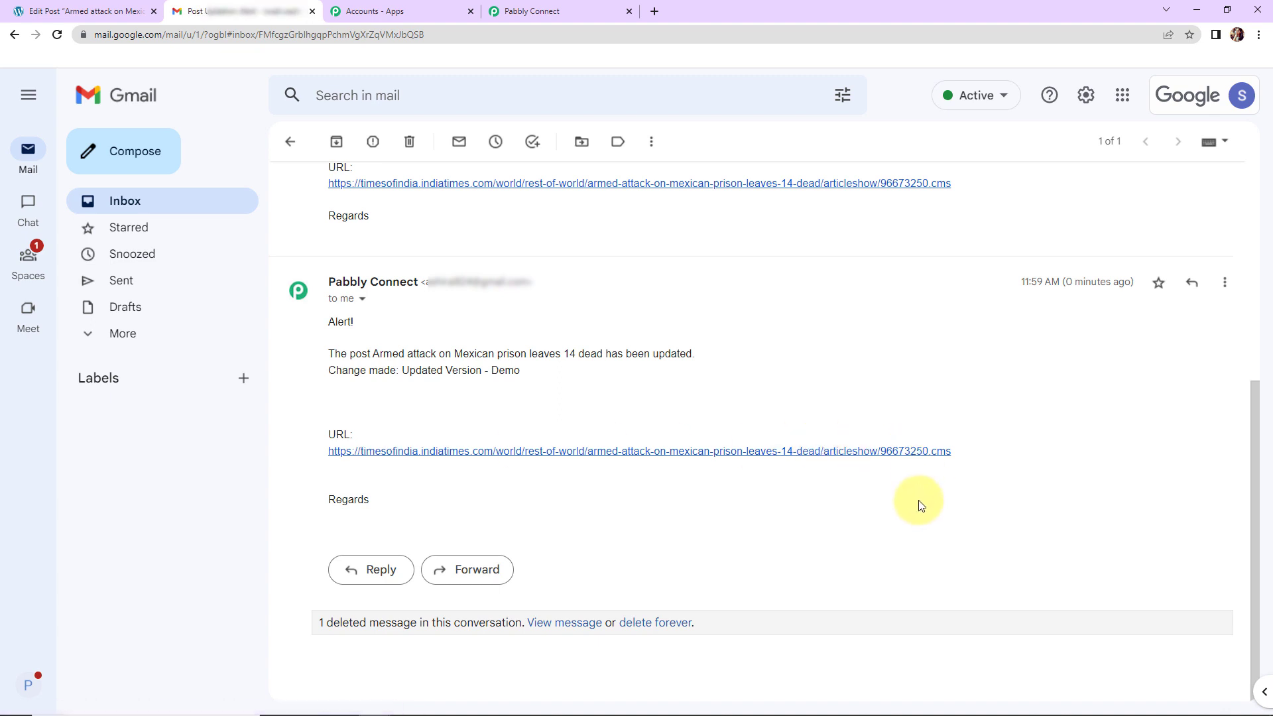
click(558, 22)
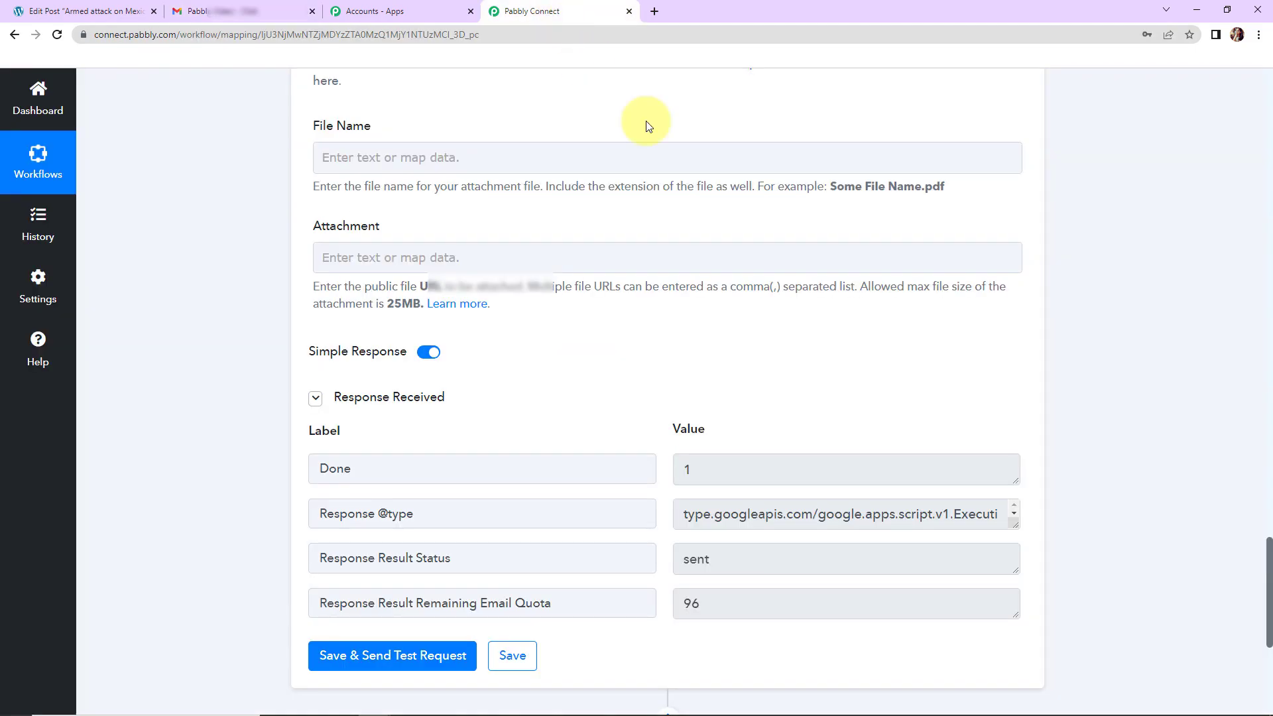
Collapse the WordPress Post Updated trigger and the Gmail Send Email action steps.
drag(1269, 523, 1231, 46)
click(1027, 307)
click(1018, 454)
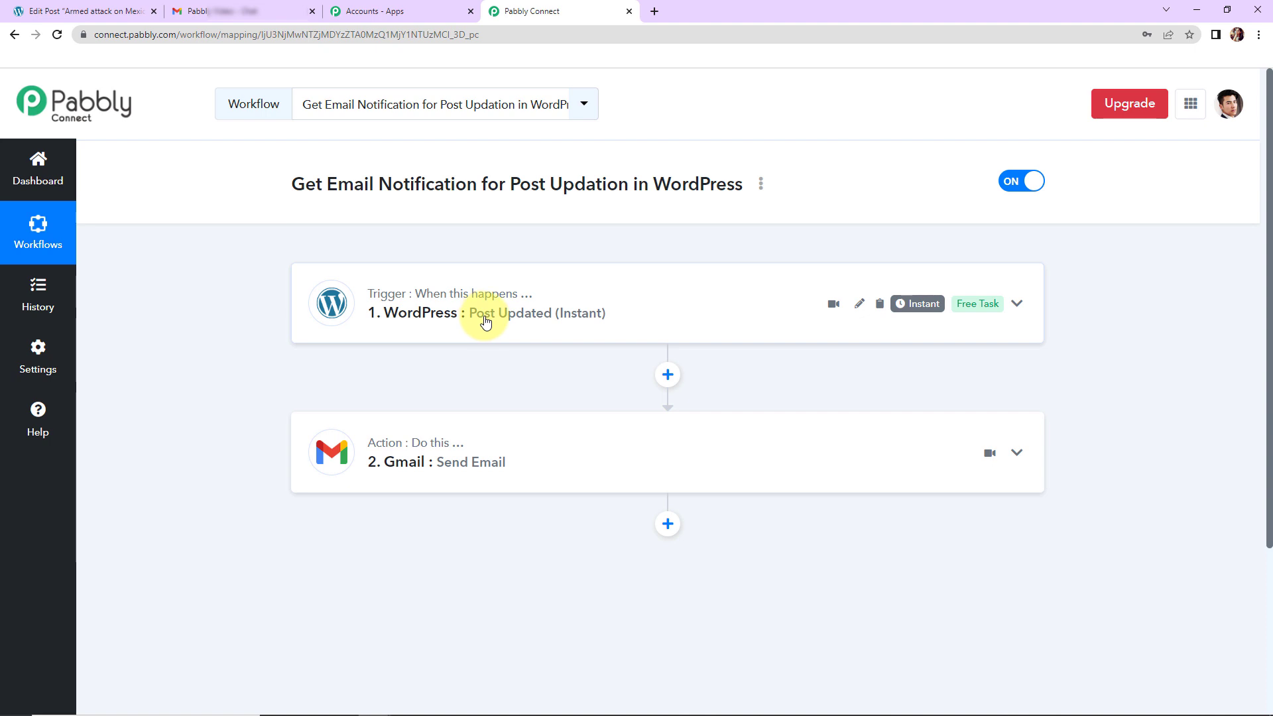
mouse_move(360, 443)
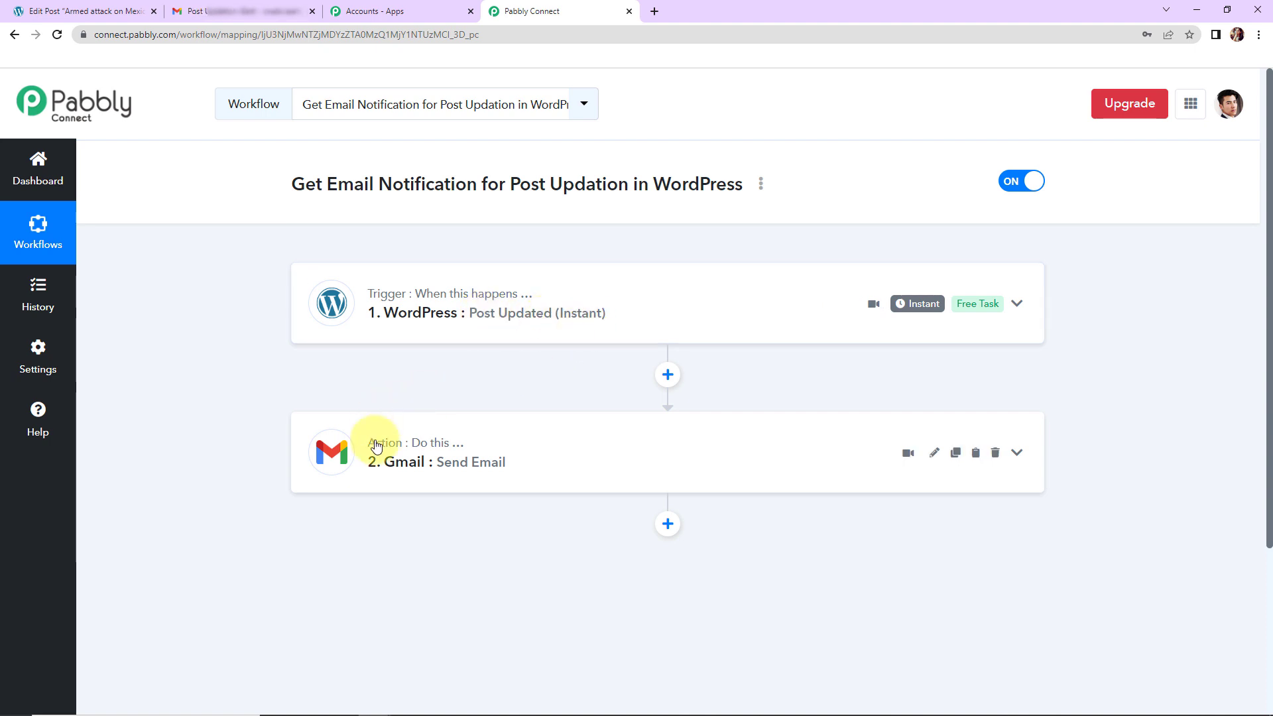